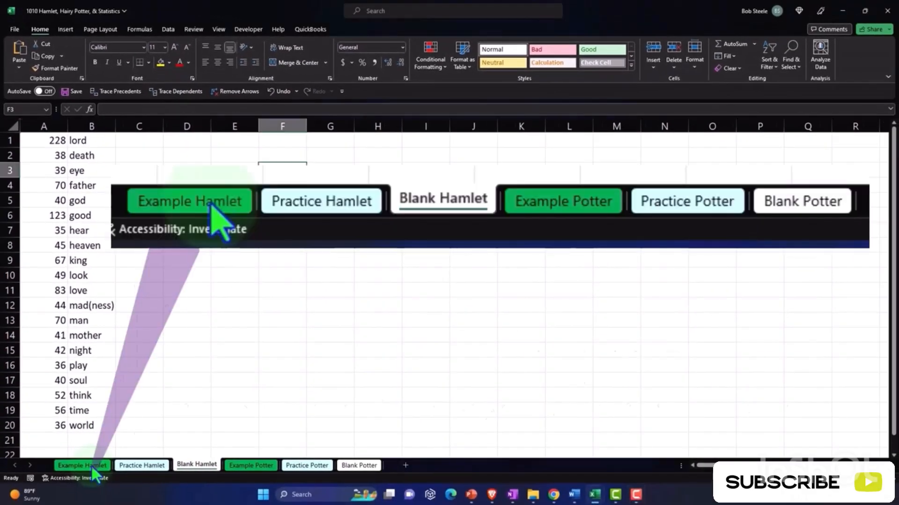
- Open the Example Hamlet sheet and examine its sorted word table and word count chart
left_click(91, 465)
left_click(122, 426)
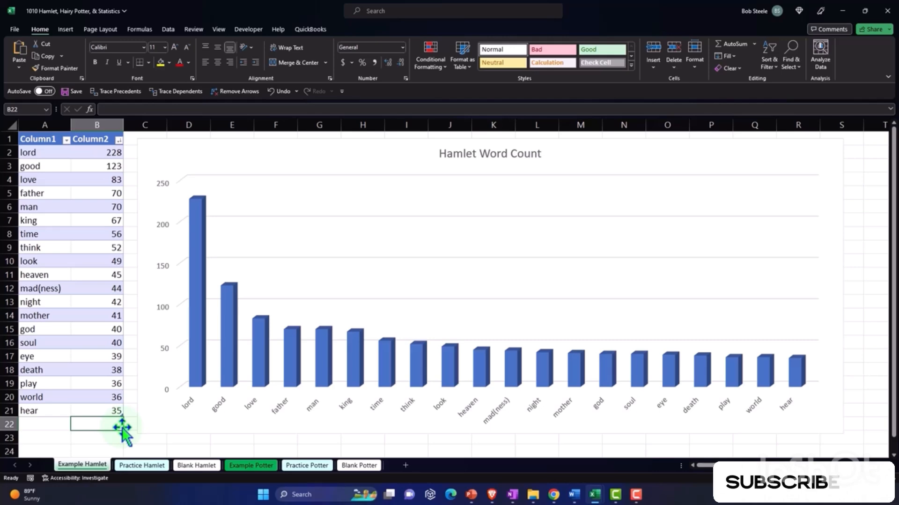
left_click(46, 164)
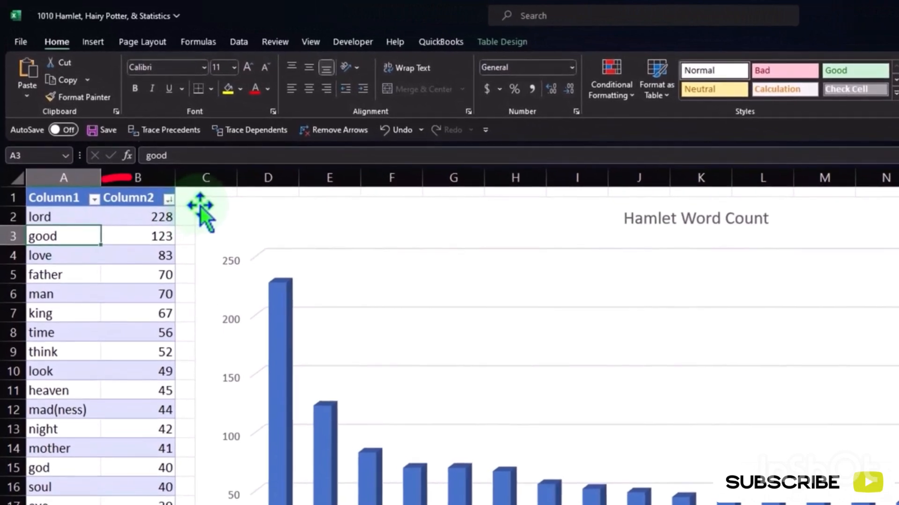
left_click(182, 185)
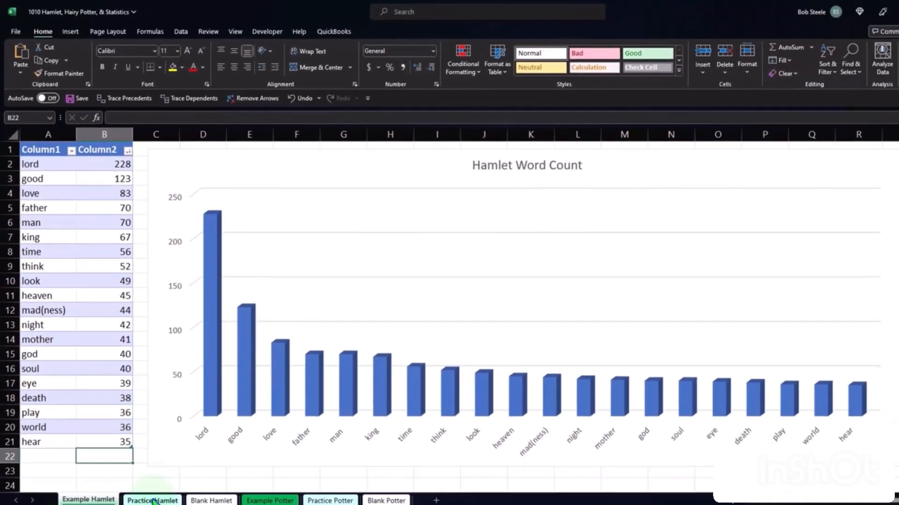
- Open the Practice Hamlet sheet and examine its preformatted word count table
left_click(152, 500)
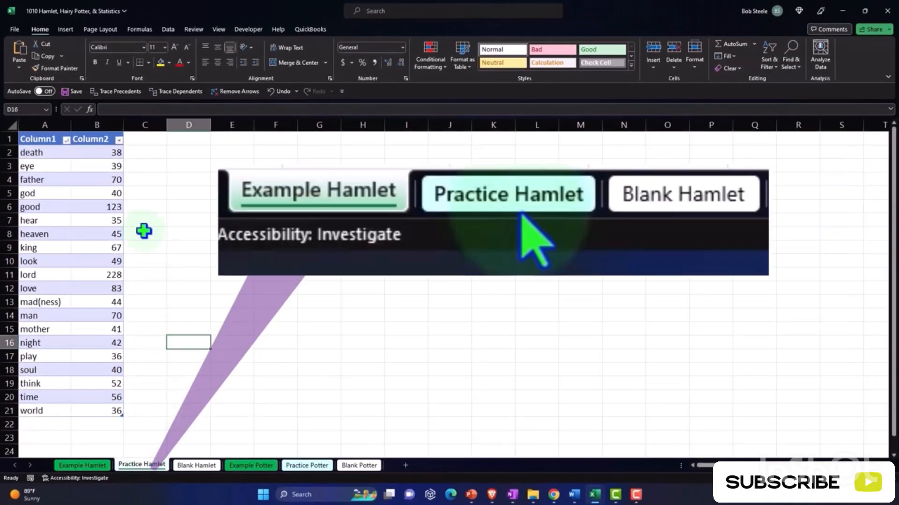
left_click(115, 198)
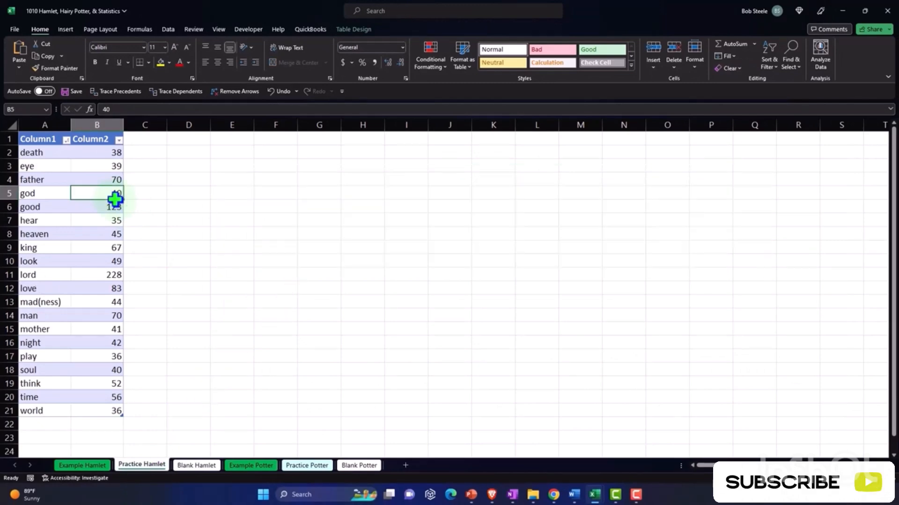
left_click(261, 265)
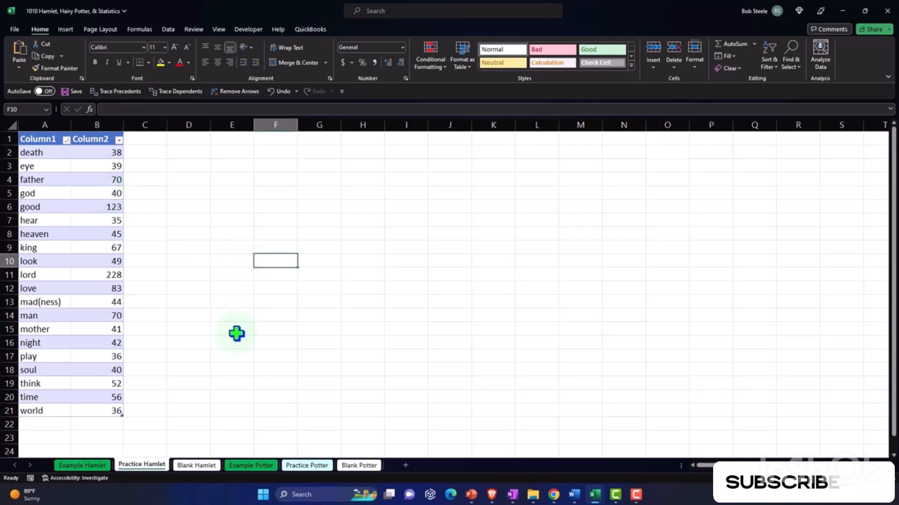
- Open the Blank Hamlet sheet and select the word count data in columns A and B, starting at A1
left_click(204, 467)
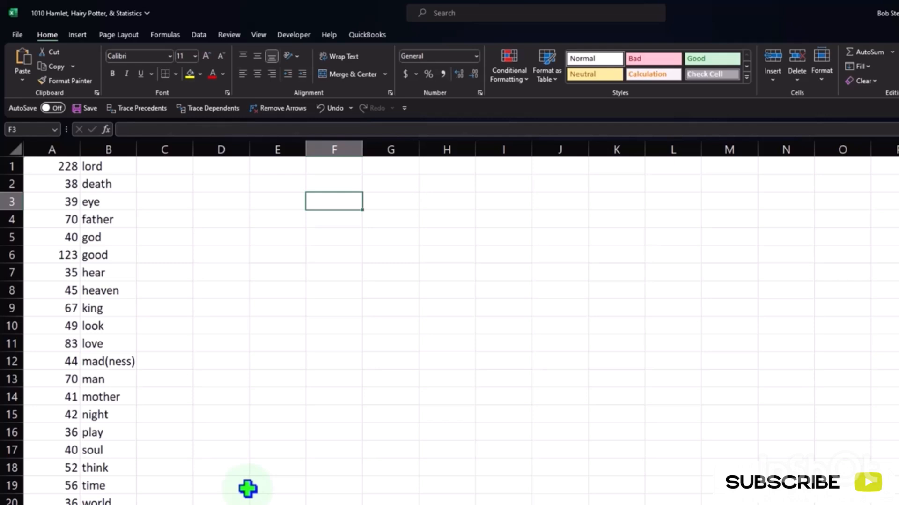
left_click(60, 171)
mouse_move(60, 173)
left_mouse_down()
mouse_move(94, 345)
mouse_move(94, 475)
mouse_move(142, 491)
left_mouse_up()
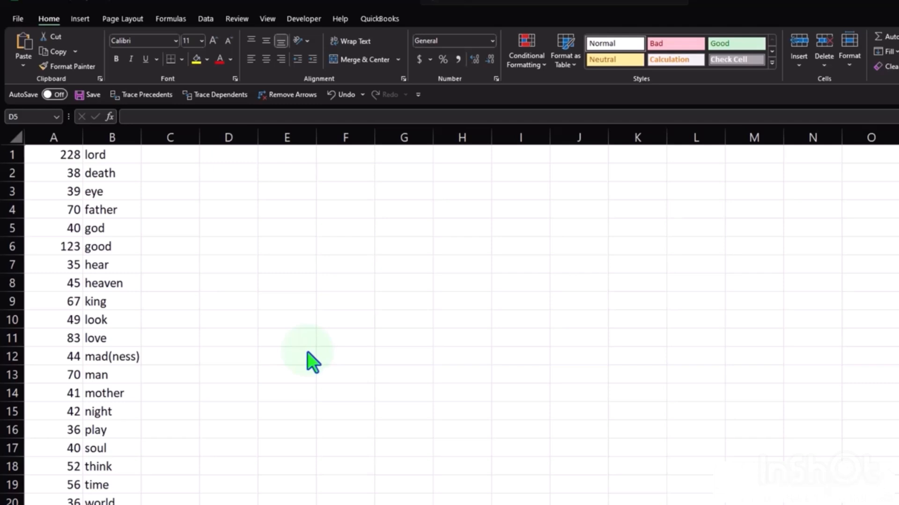
- Examine how cell F5's address derives from its position by selecting the cell, column F and row 5
left_click(357, 228)
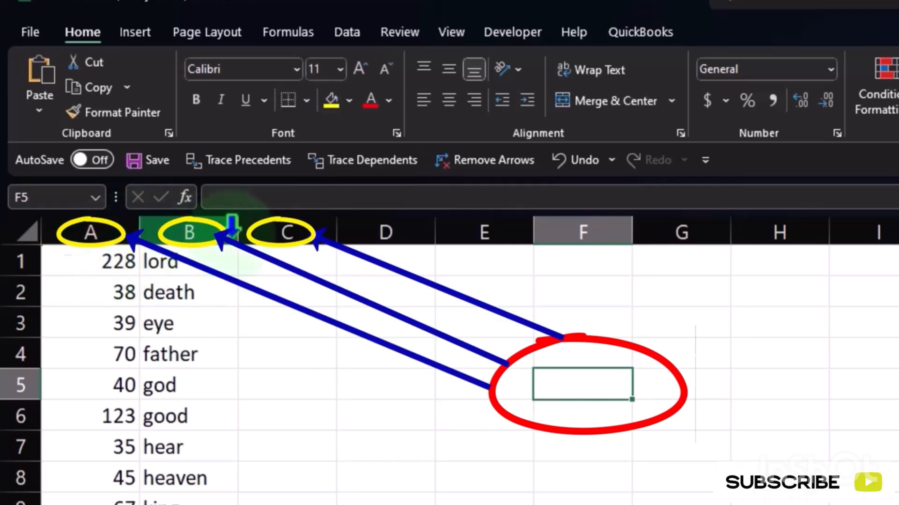
left_click(598, 231)
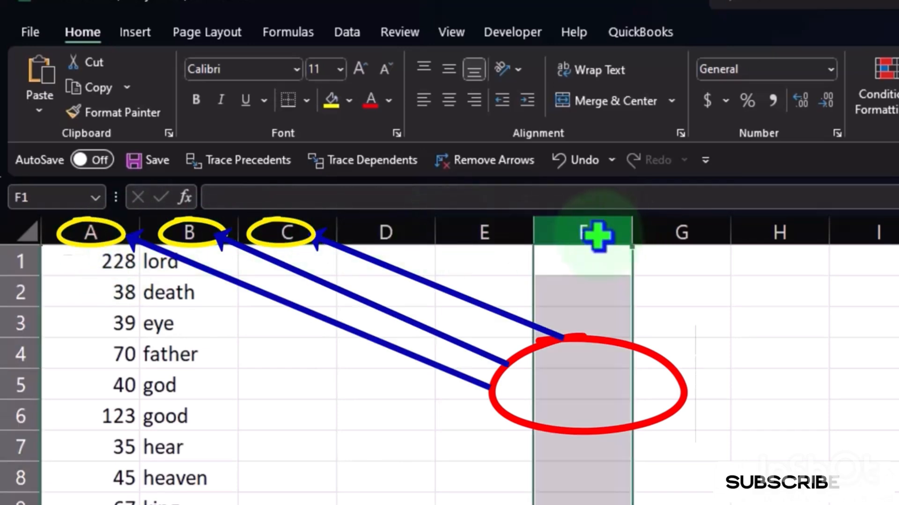
left_click(591, 383)
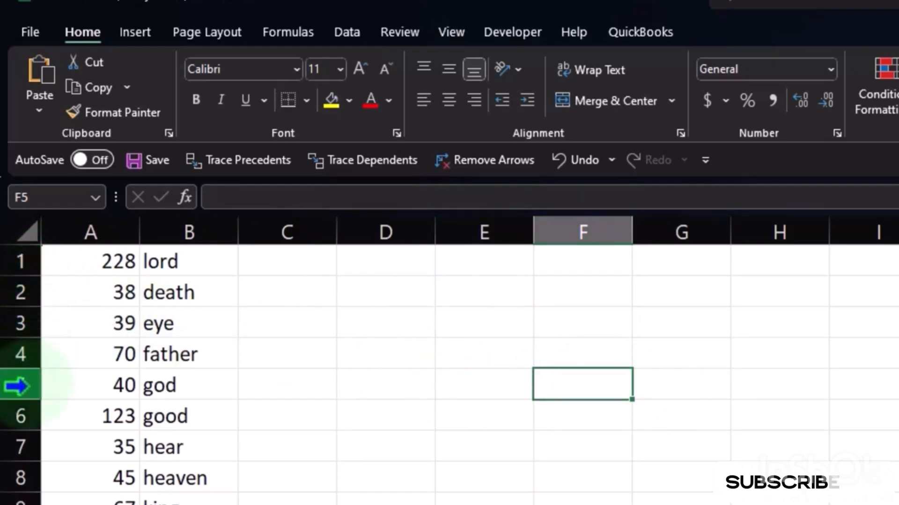
left_click(598, 229)
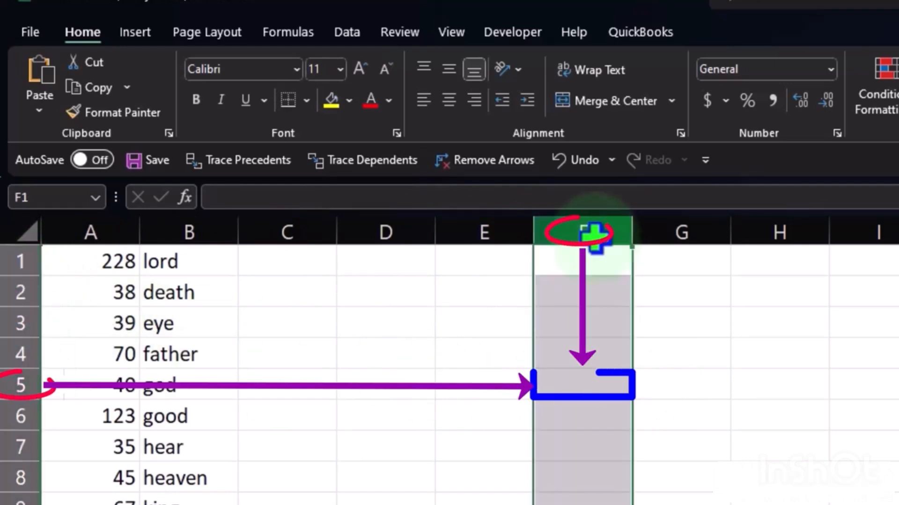
left_click(20, 384)
- Enter the sample text "skjf" in cell F5
left_click(559, 381)
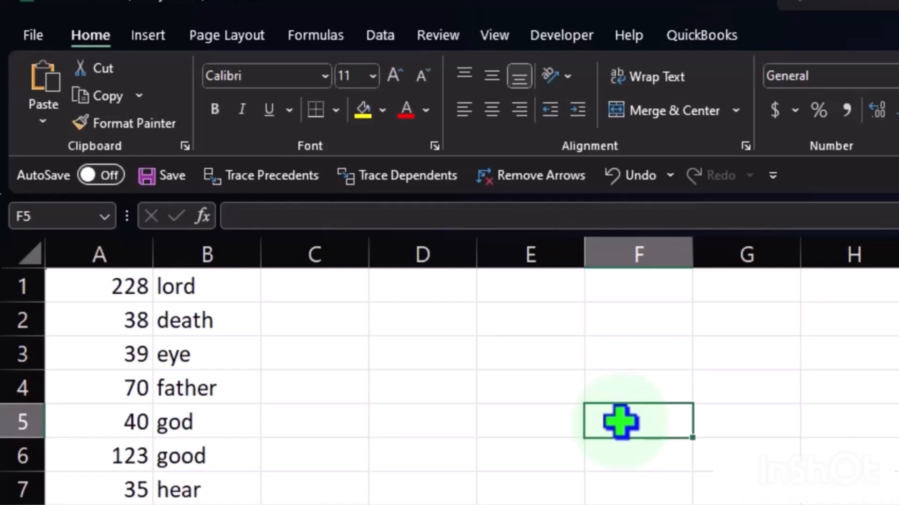
type("skjf")
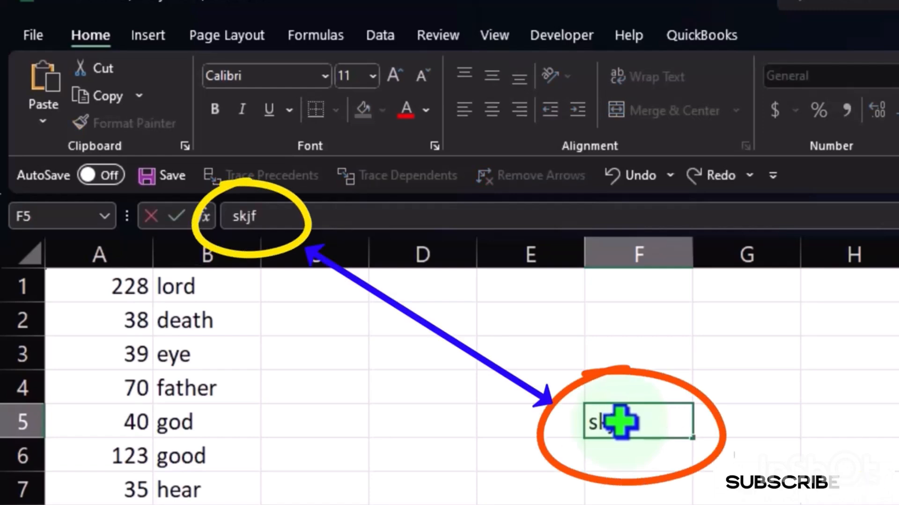
left_click(829, 443)
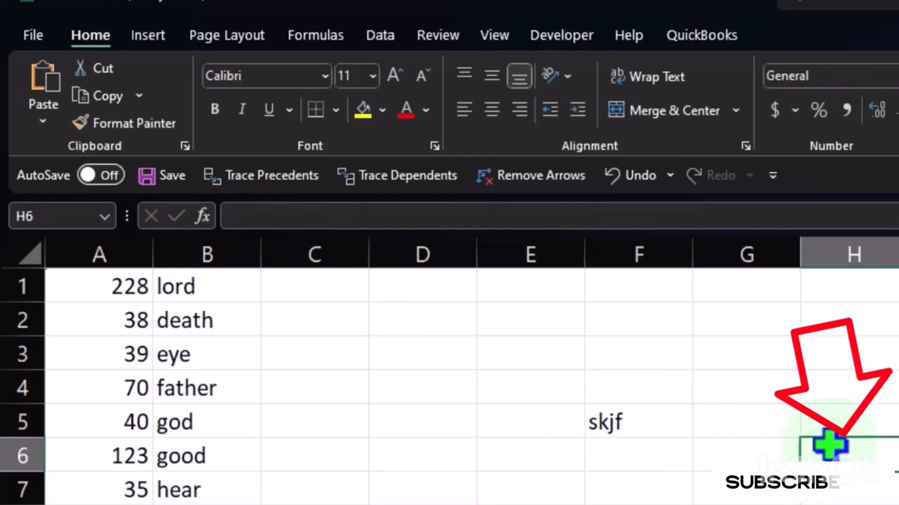
- Overwrite the text in cell F5 with "dsdfd", and undo that typing
left_click(645, 419)
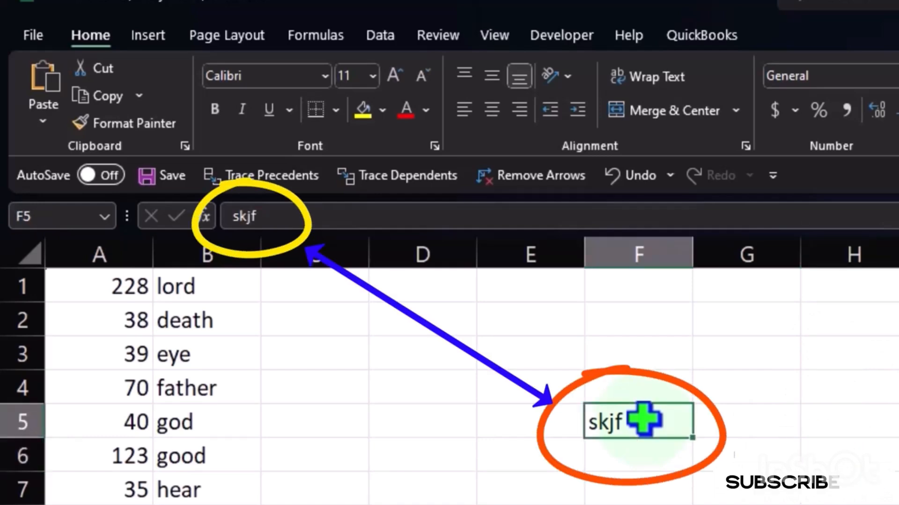
type("d")
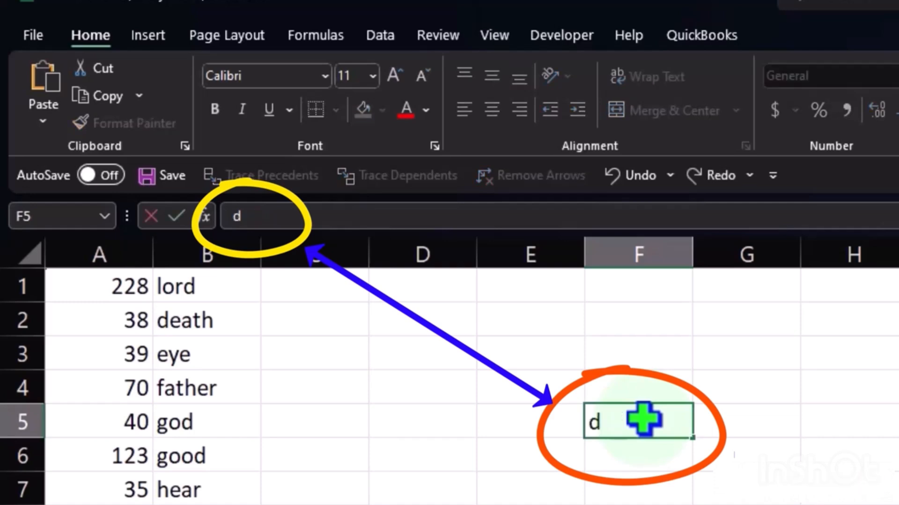
type("sdfd")
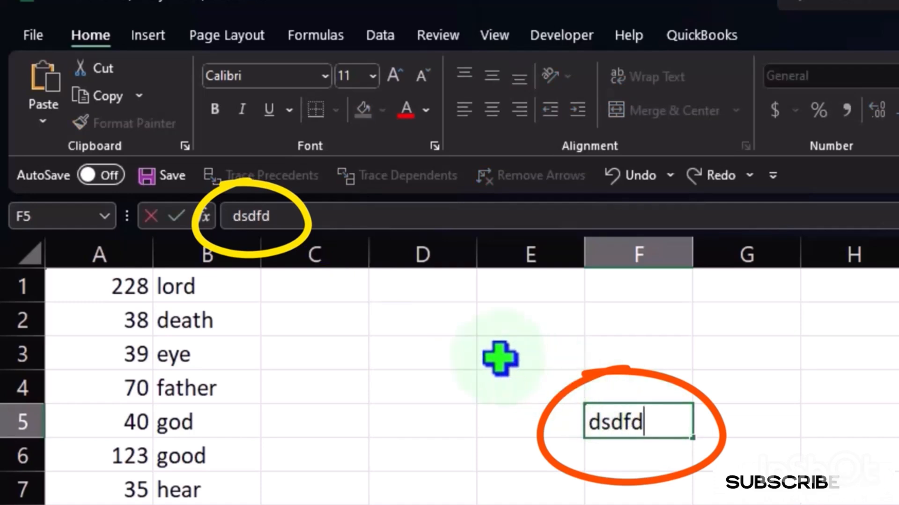
left_click(625, 188)
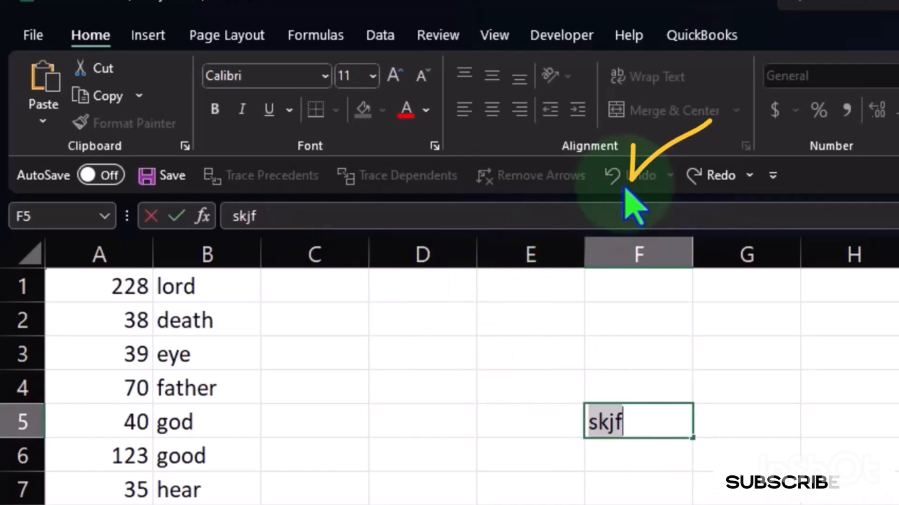
left_click(749, 454)
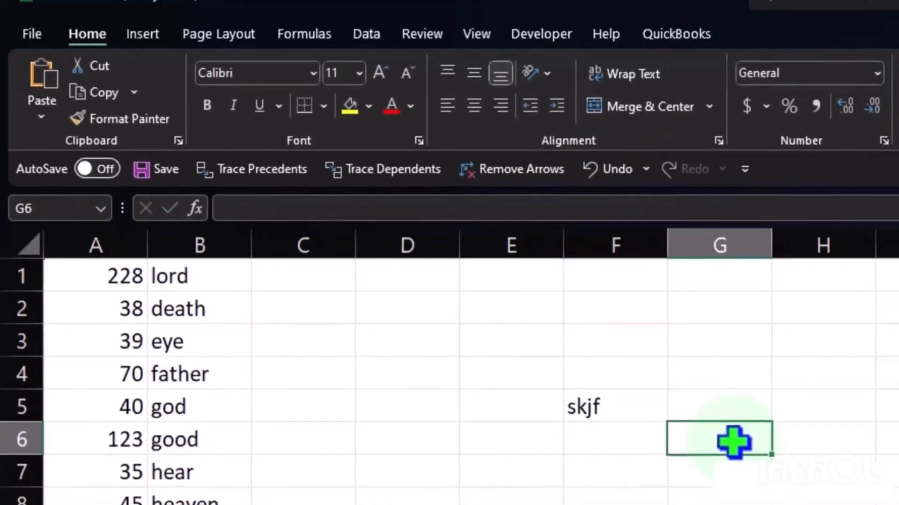
key("ctrl+z")
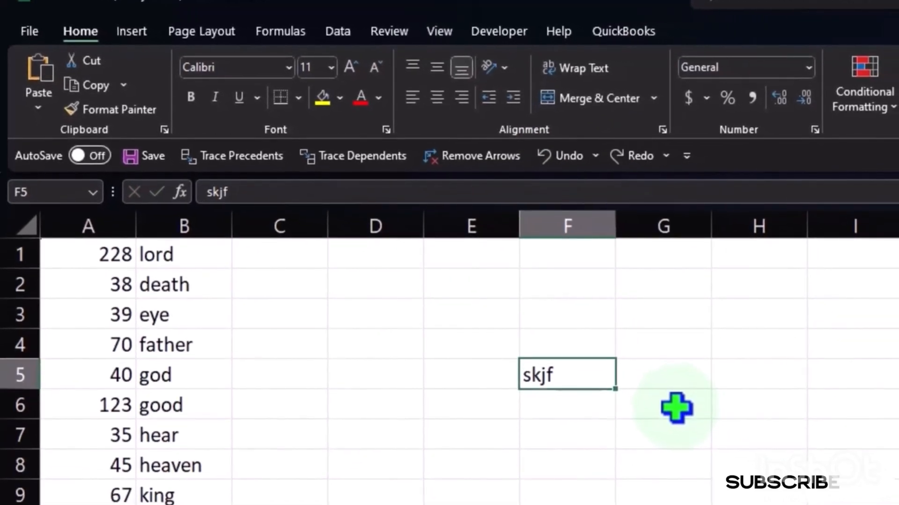
key("alt+Tab")
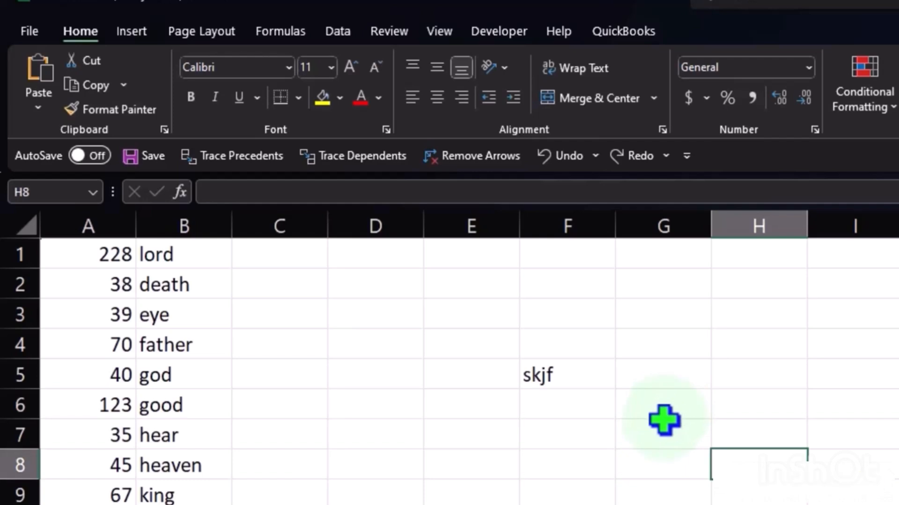
- Edit the existing text in cell F5 to "skjfds", and clear the cell
double_click(561, 373)
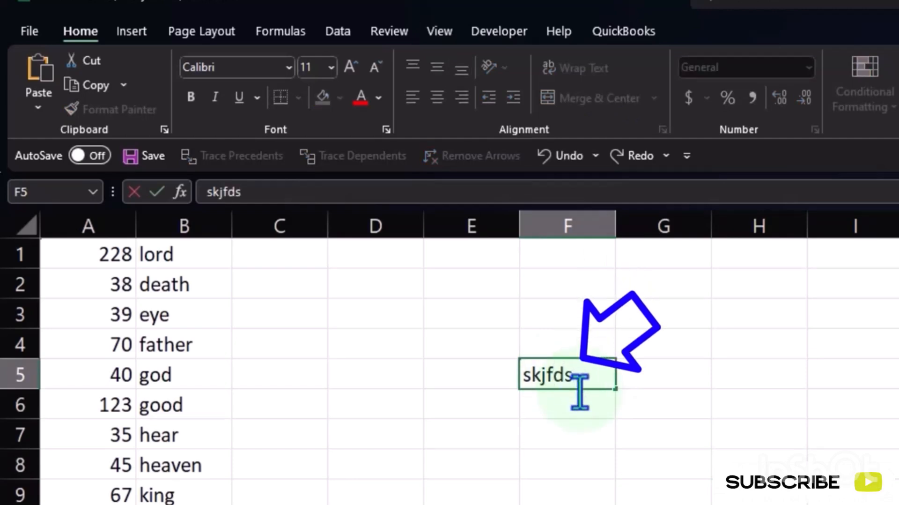
key("Return")
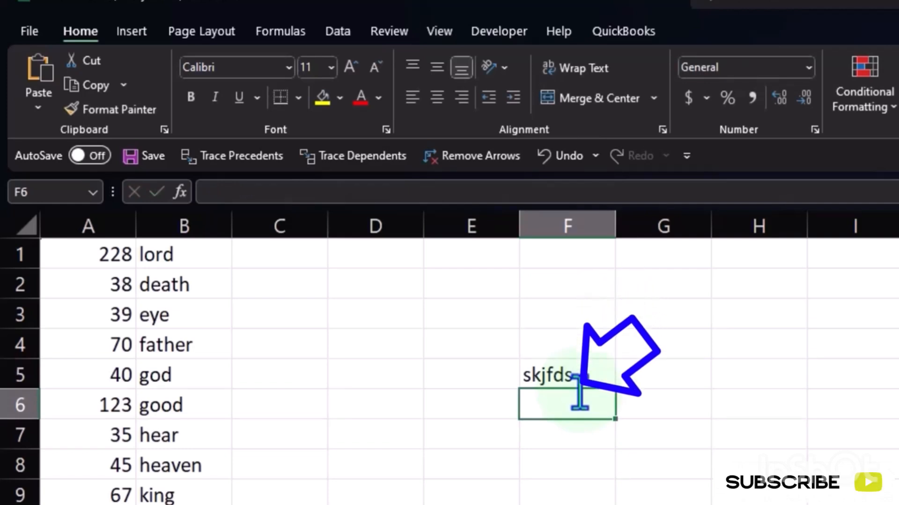
key("Up")
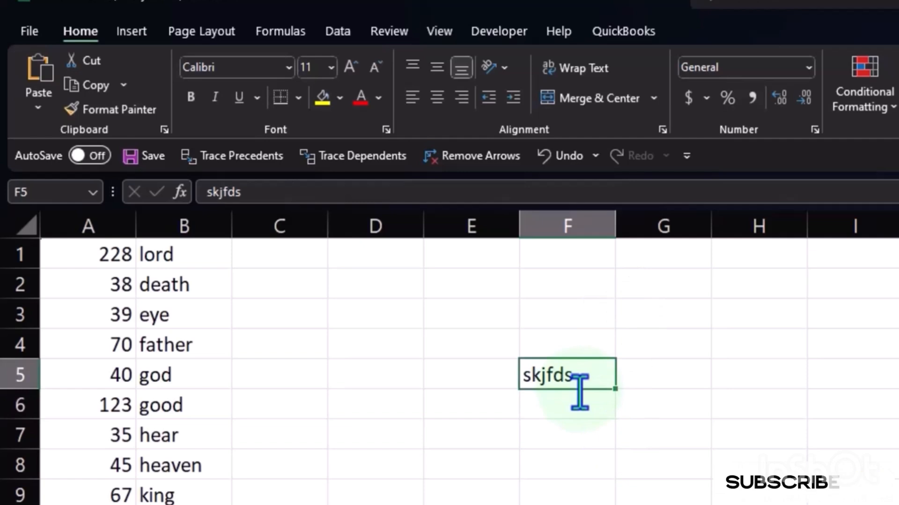
key("Delete")
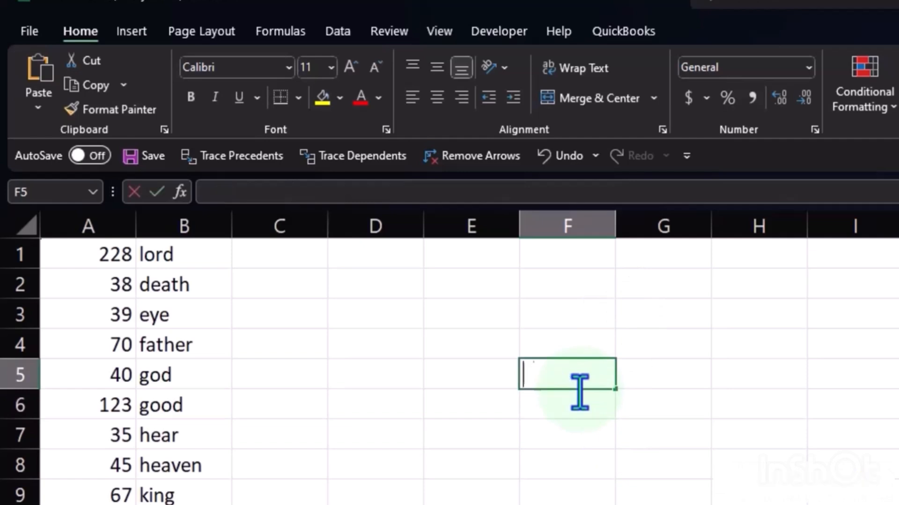
- Start a formula in cell F5 and point its reference at cells I4, I7, I4 again and J5
type("=")
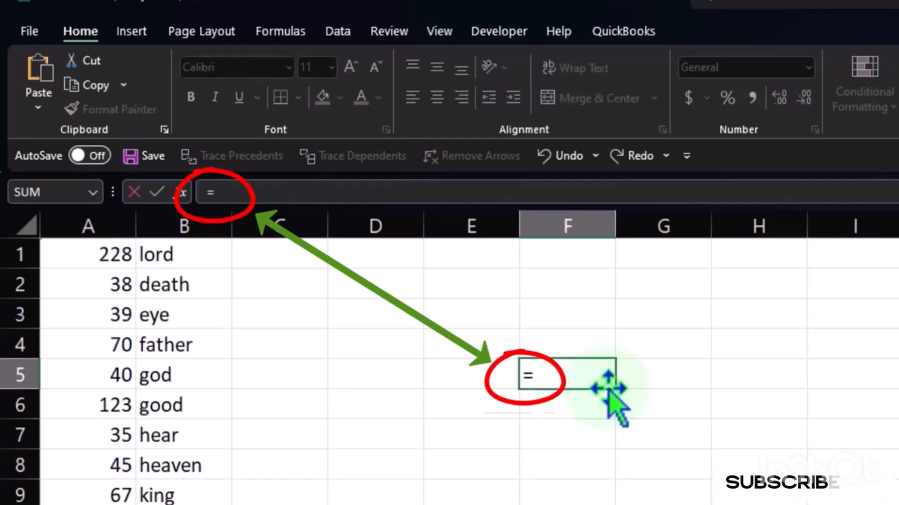
left_click(801, 345)
left_click(847, 348)
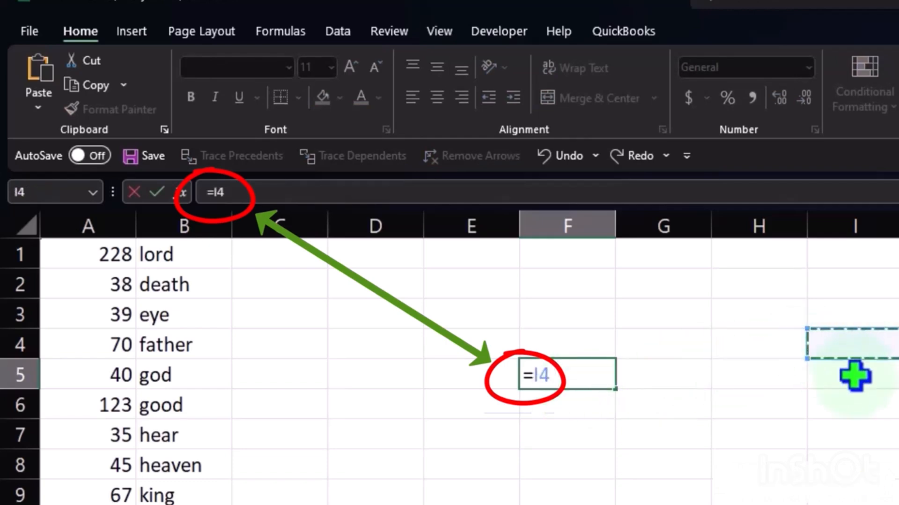
left_click(868, 424)
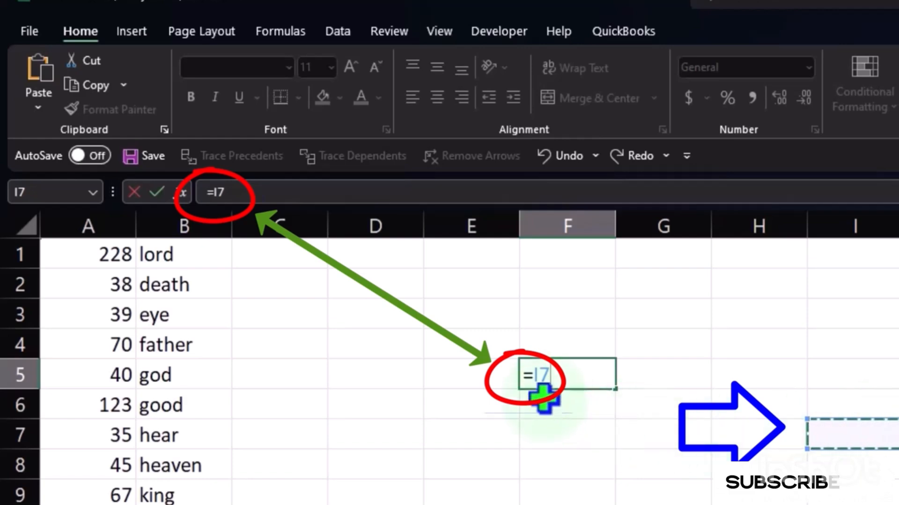
left_click(824, 395)
left_click(847, 346)
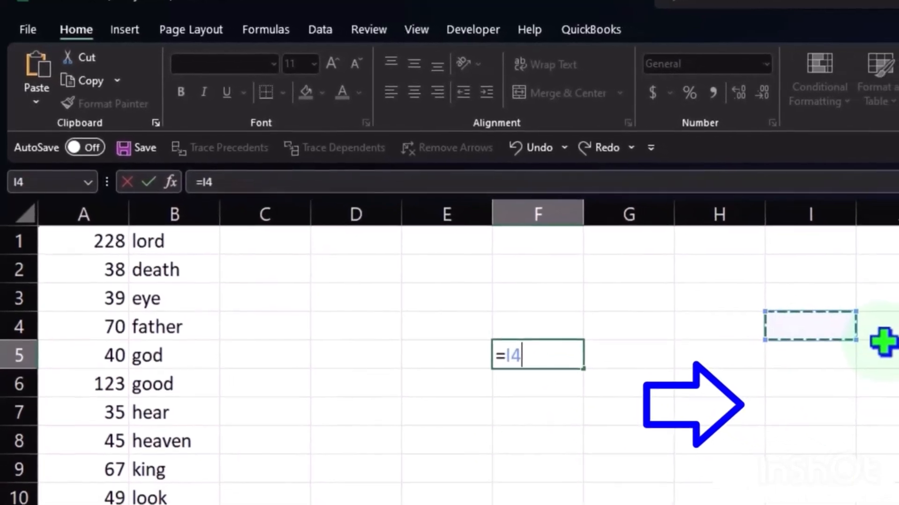
left_click(854, 331)
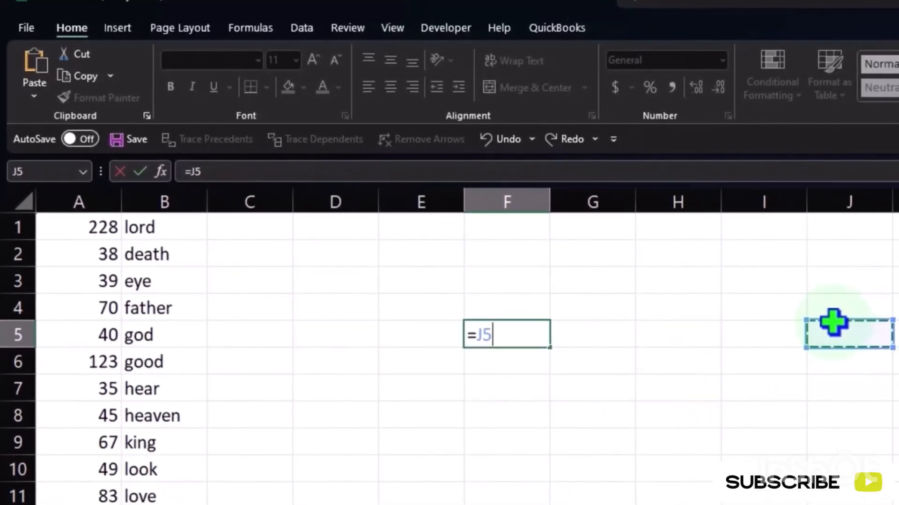
- Remove the unfinished formula from cell F5 and reselect the empty cell
key("BackSpace")
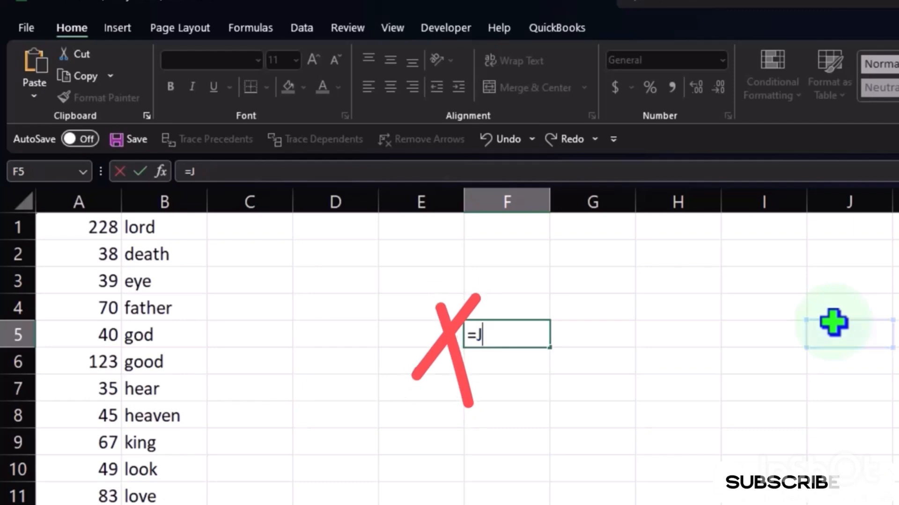
key("Return")
left_click(833, 322)
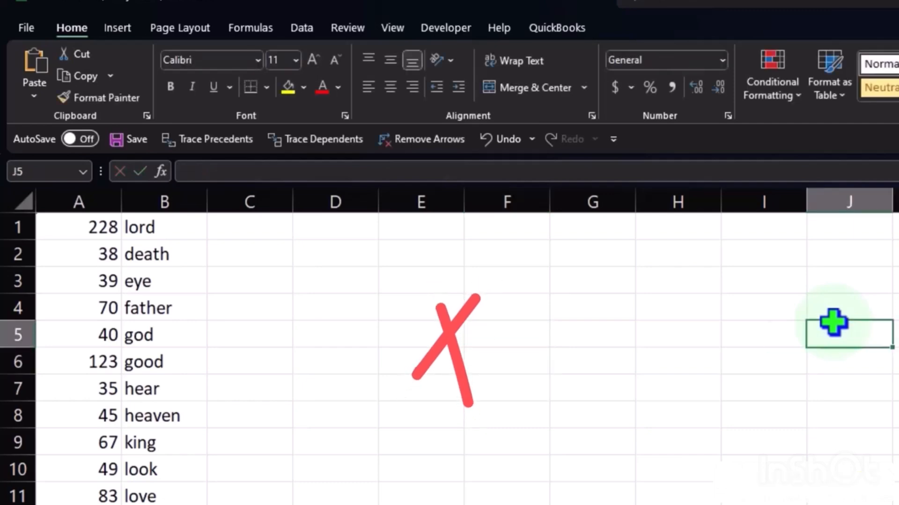
left_click(825, 383)
left_click(709, 390)
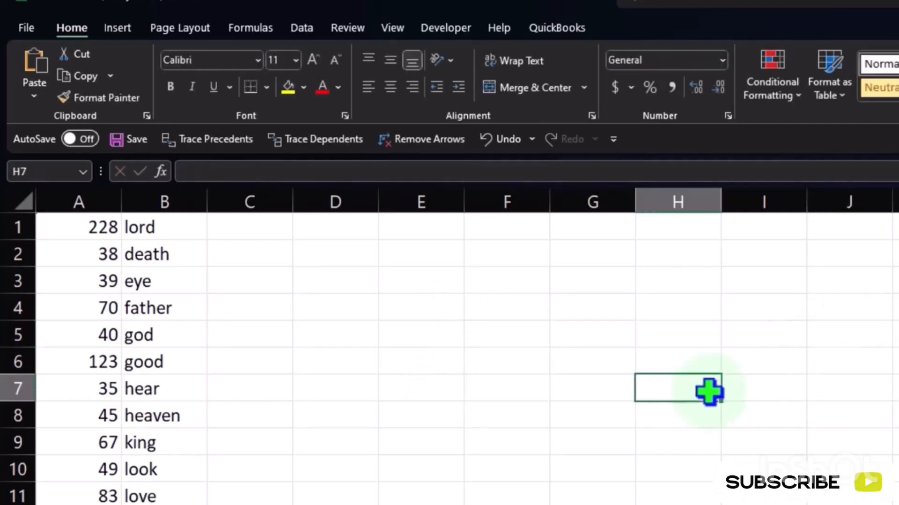
left_click(478, 333)
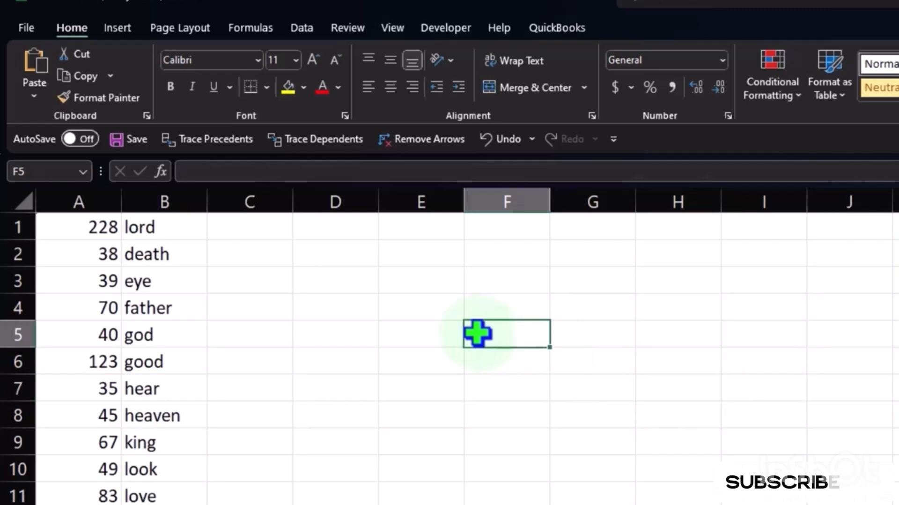
- Start a formula in cell F5 with a plus sign and point its reference at cell I5
type("+")
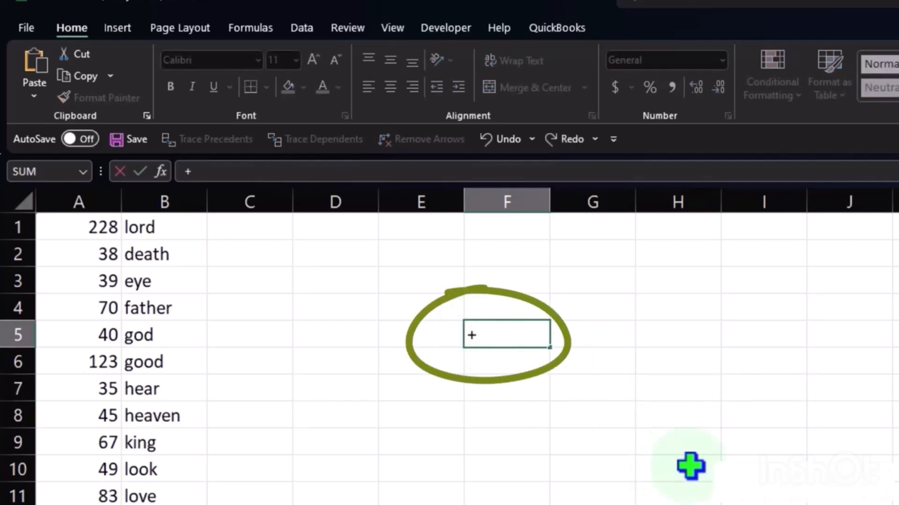
left_click(688, 467)
left_click(764, 389)
left_click(774, 327)
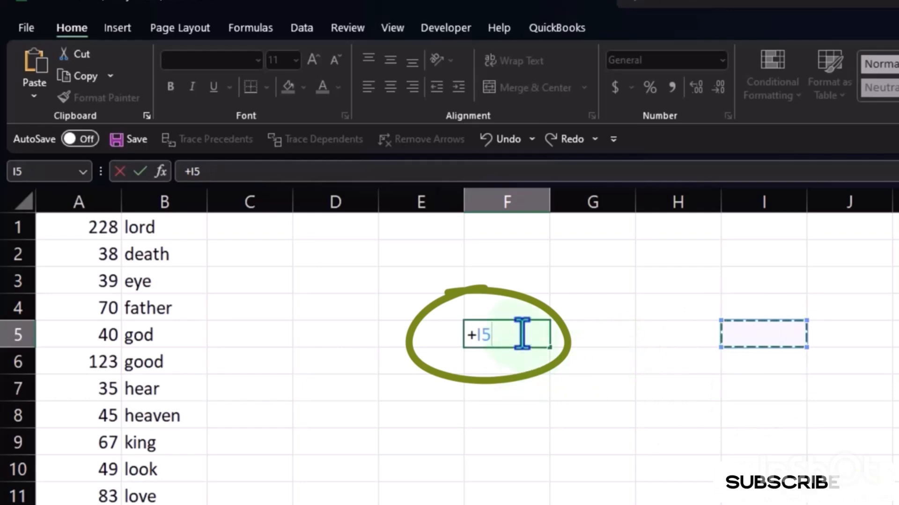
- Discard the unfinished plus-sign formula in cell F5 and select cell G8
key("BackSpace")
key("BackSpace")
key("BackSpace")
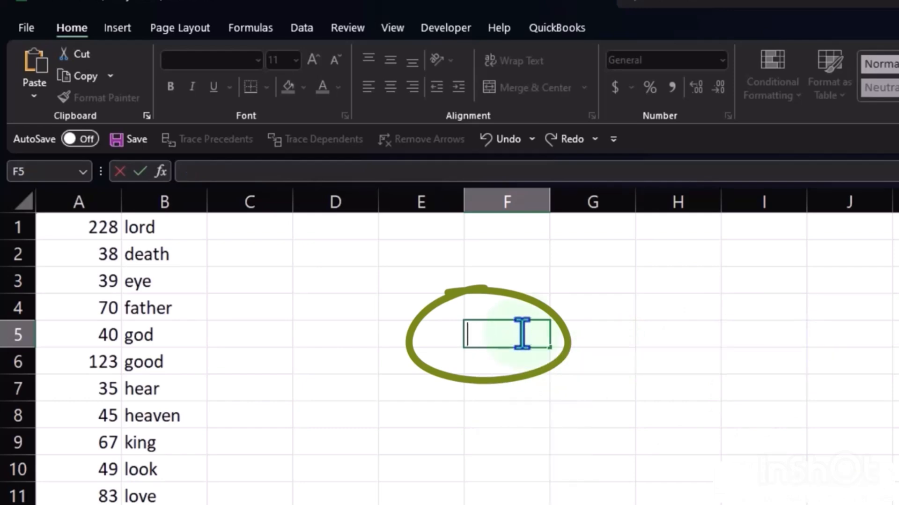
key("Escape")
left_click(586, 416)
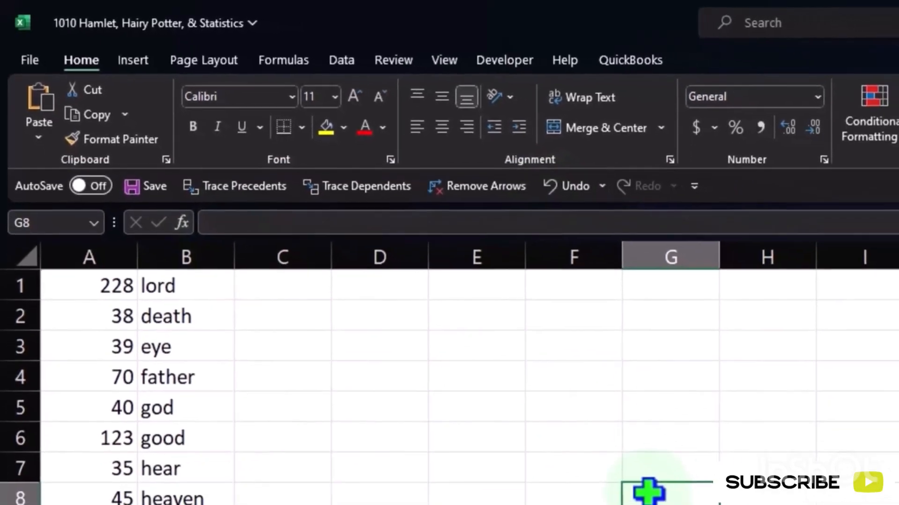
- Start an equals-sign formula in cell G8 that references K12, and change the reference to Q14
type("555")
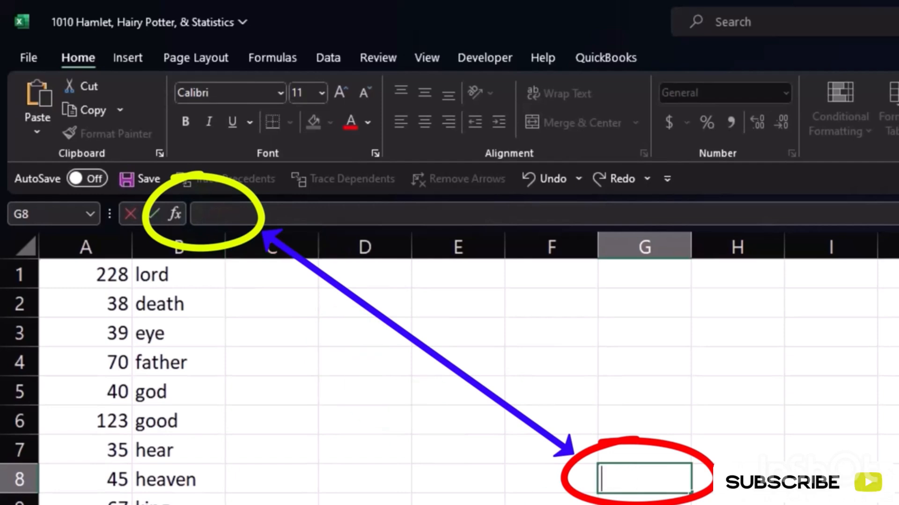
type("=K12")
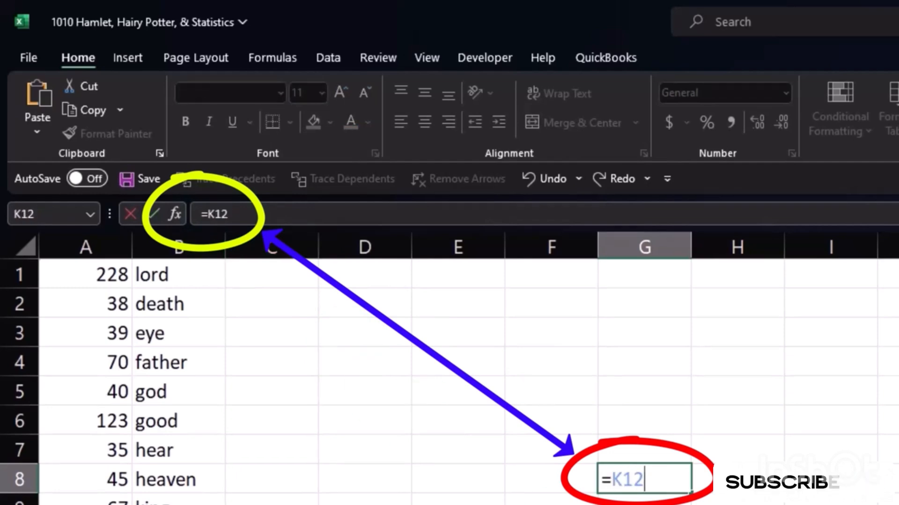
key("BackSpace")
key("BackSpace")
key("BackSpace")
type("Q14")
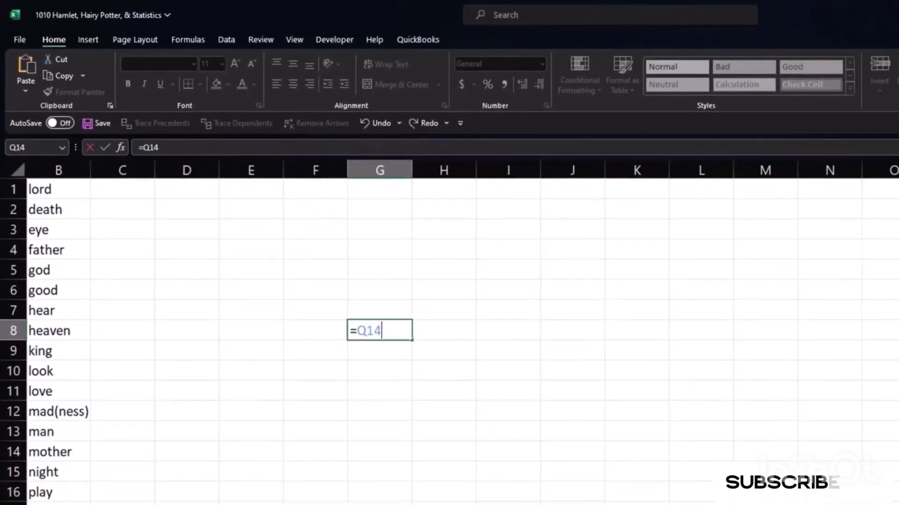
- Move the reference of the G8 formula along row 14 to AB14 and enter the formula
key("Right")
key("Right")
key("Right")
key("Right")
key("Right")
key("Right")
key("Right")
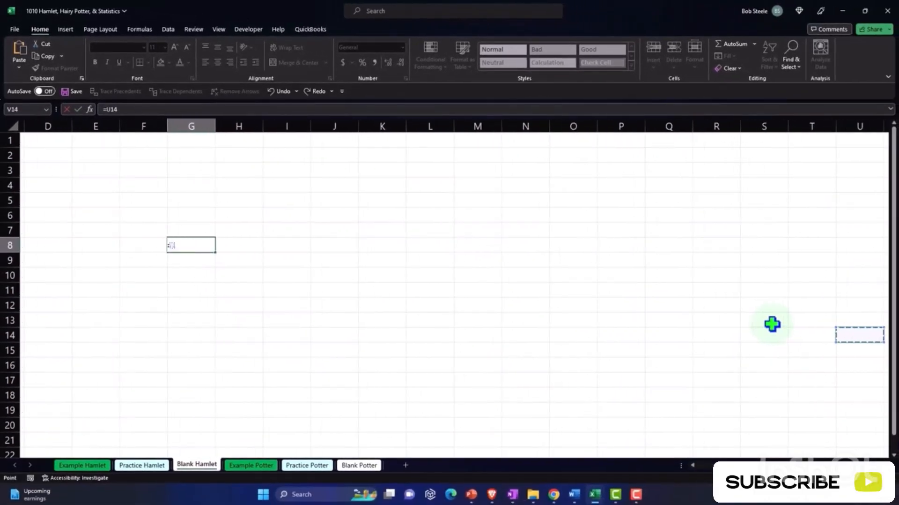
key("Right")
key("Right")
key("Right")
key("Right")
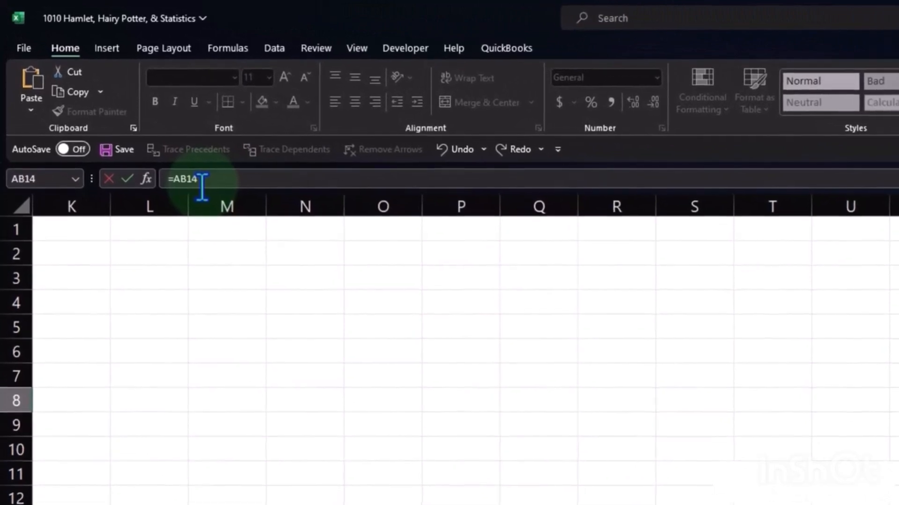
key("Return")
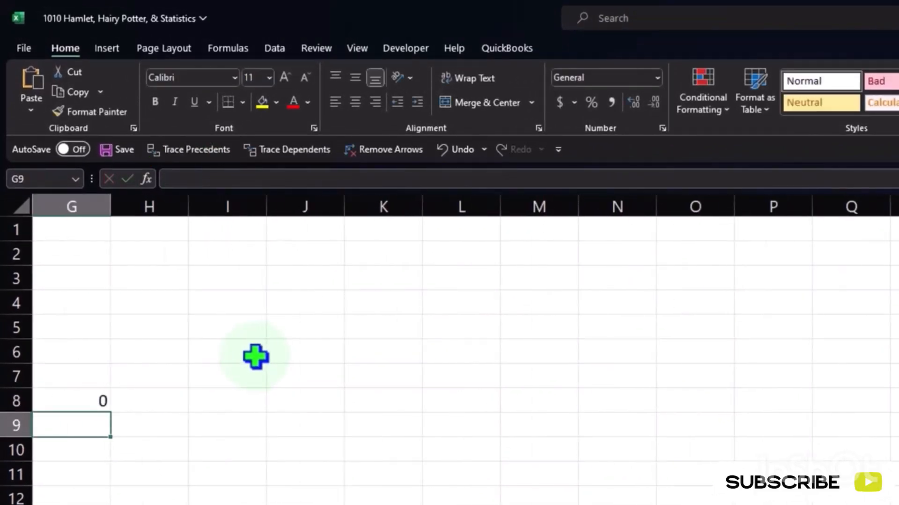
- Move back through the columns to cell G8 and delete its formula
key("Left")
key("Left")
key("Left")
key("Left")
key("Left")
key("Left")
key("Right")
key("Right")
key("Right")
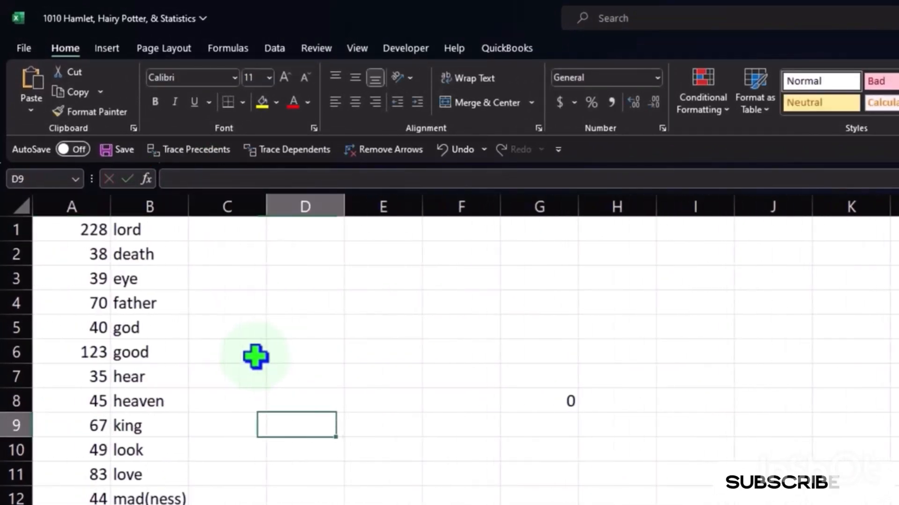
key("Right")
key("Right")
key("Right")
key("Up")
key("Delete")
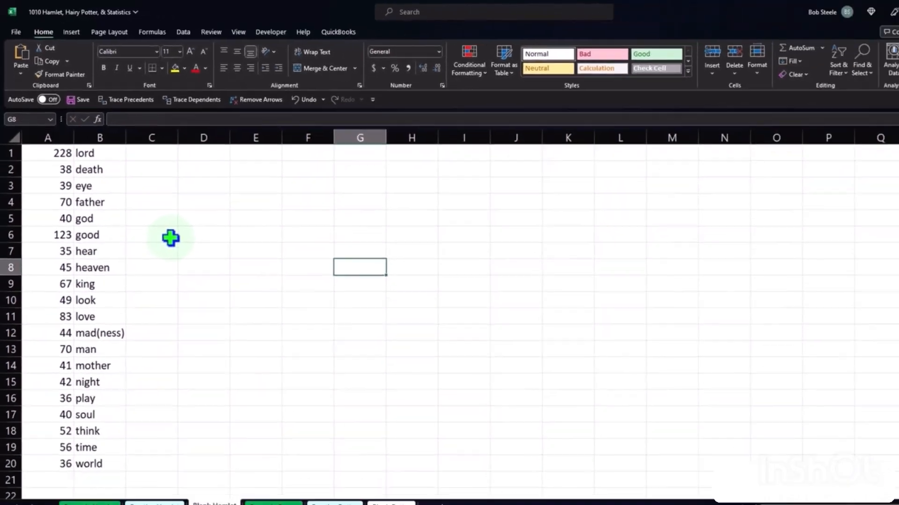
- Select cell F11 and raise the worksheet's zoom level past 180%
left_click(236, 363)
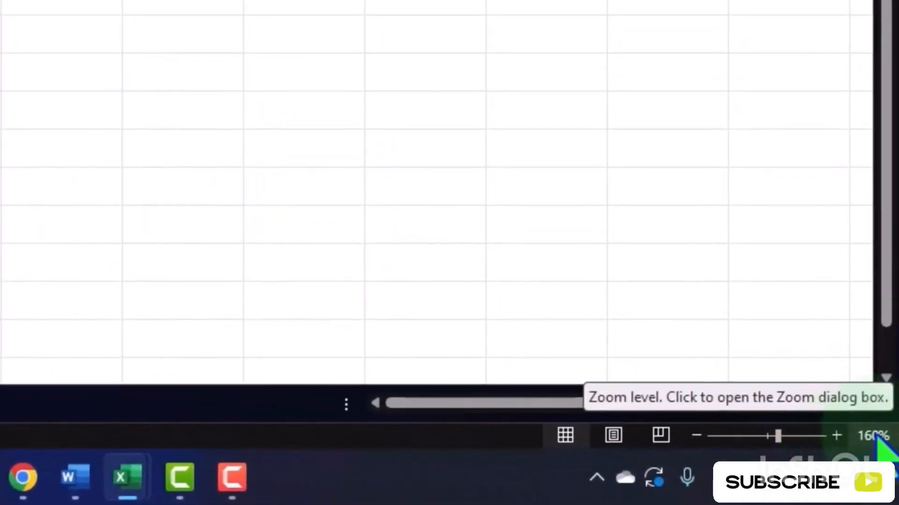
left_click(837, 435)
left_click(836, 435)
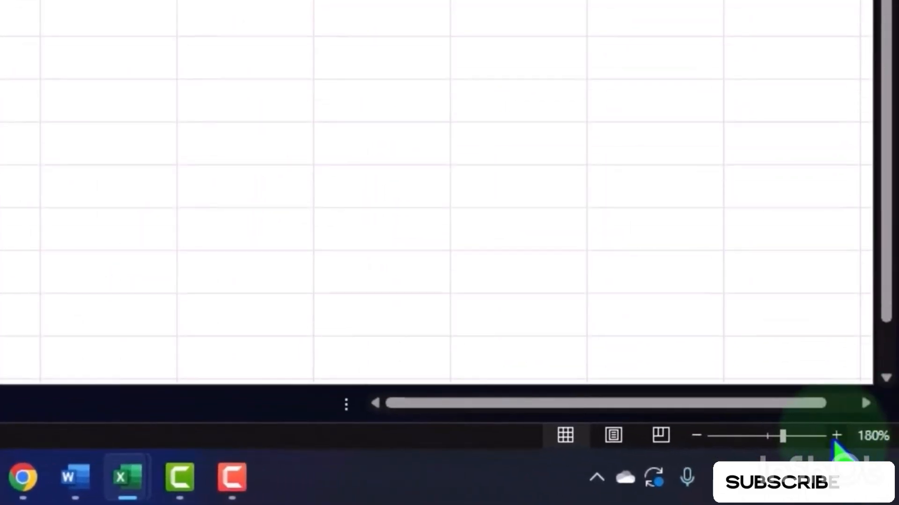
left_click(836, 435)
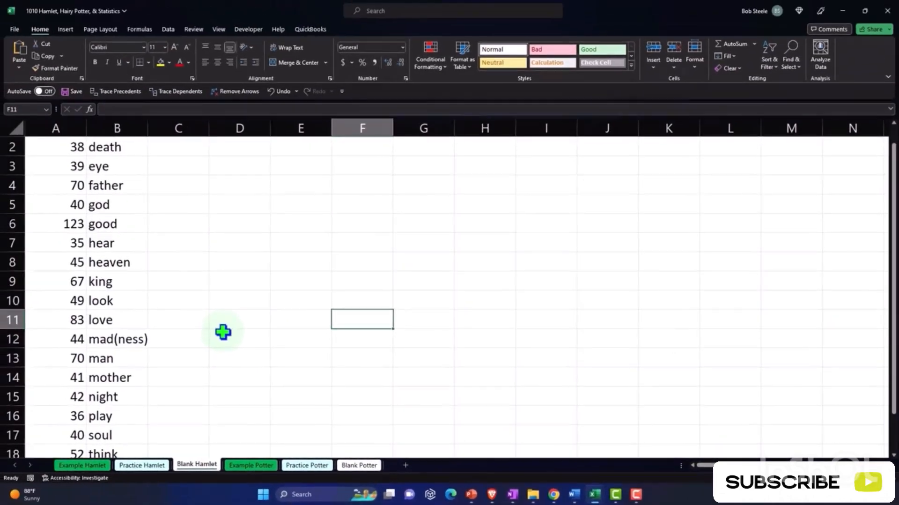
scroll(223, 332, "down", 1)
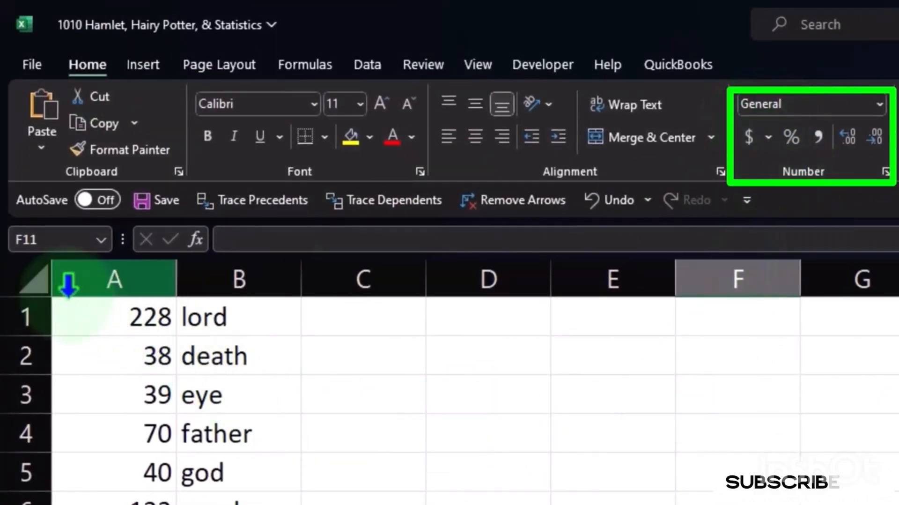
- Select the entire worksheet, review the available number formats, and bring up the Format Cells settings
left_click(33, 281)
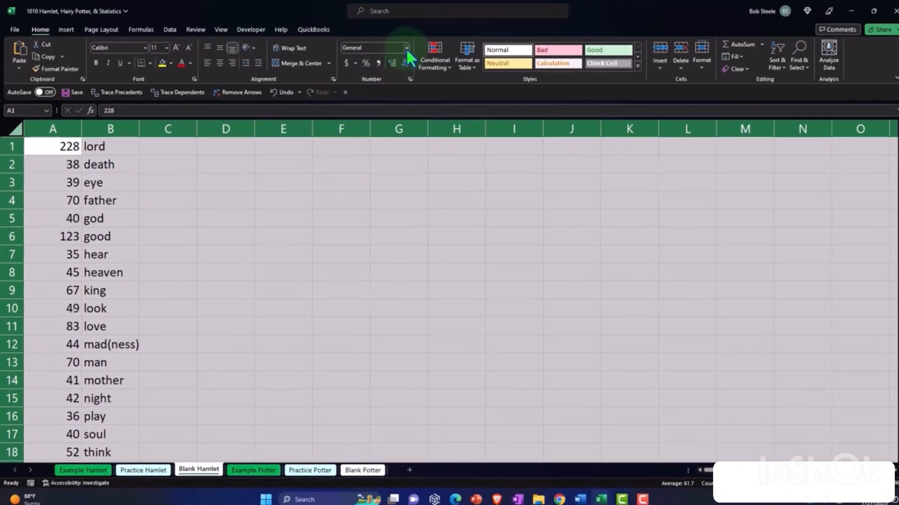
left_click(406, 47)
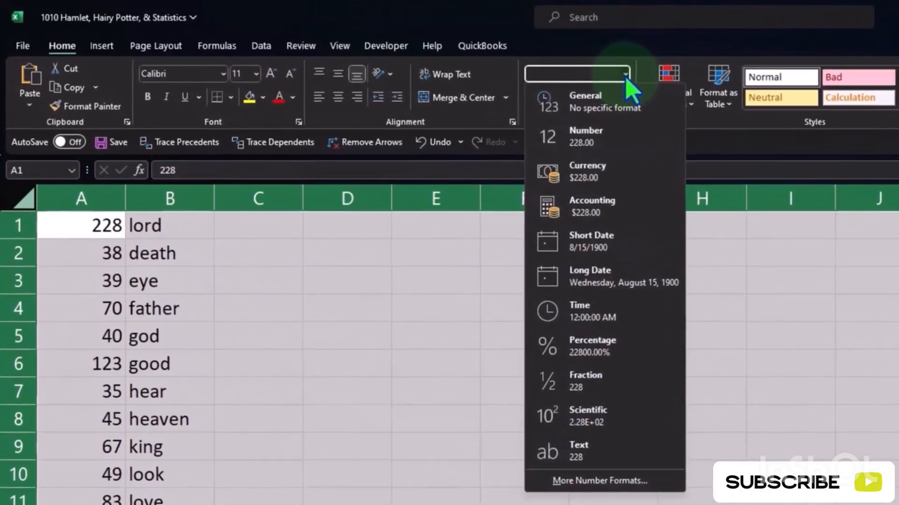
left_click(626, 75)
right_click(421, 276)
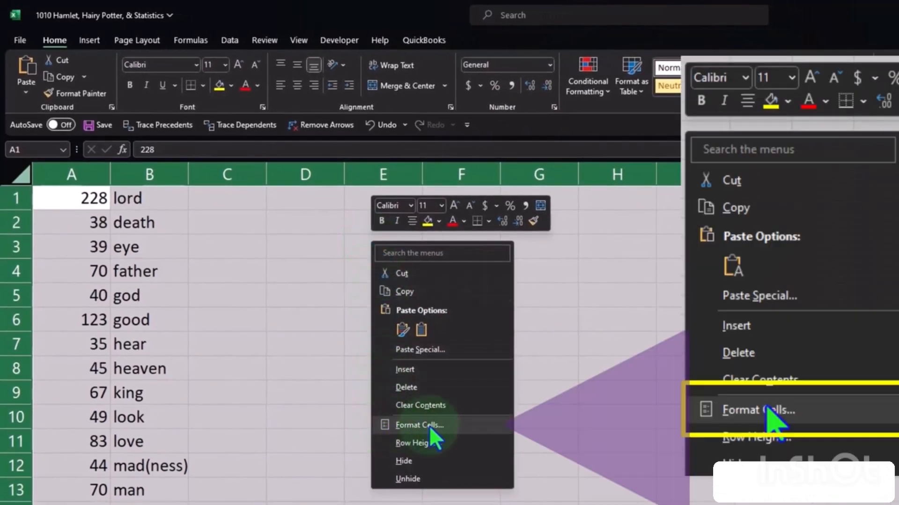
left_click(449, 423)
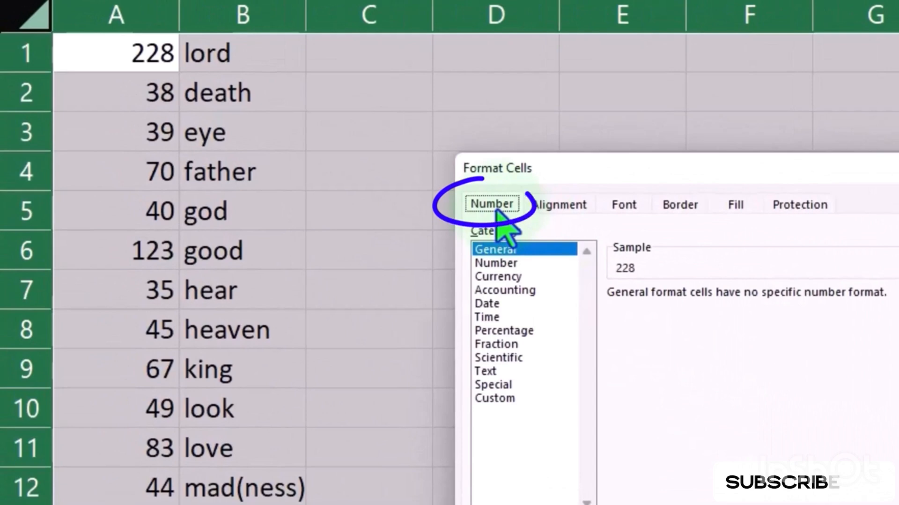
- Apply the Currency format to the whole sheet with red bracketed negatives, no symbol and 0 decimal places, and select cell E8
left_click(487, 277)
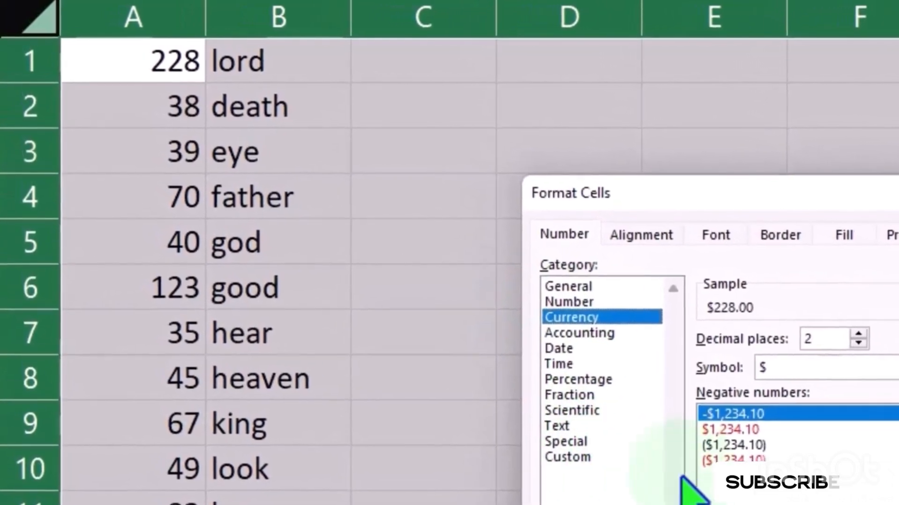
left_click(744, 466)
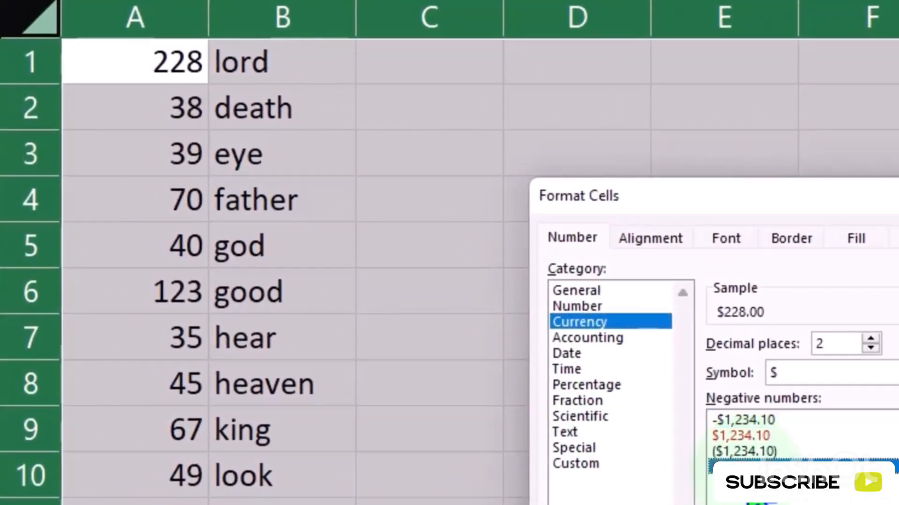
left_click(874, 373)
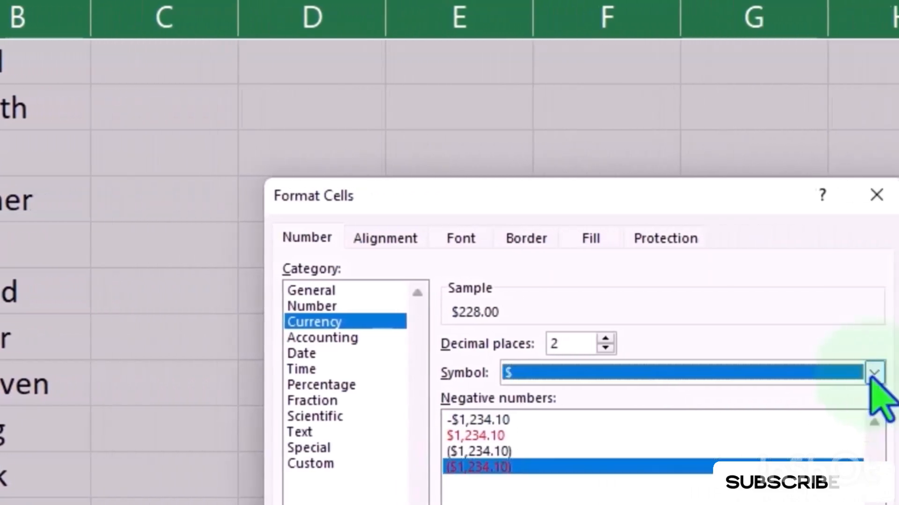
left_click(802, 394)
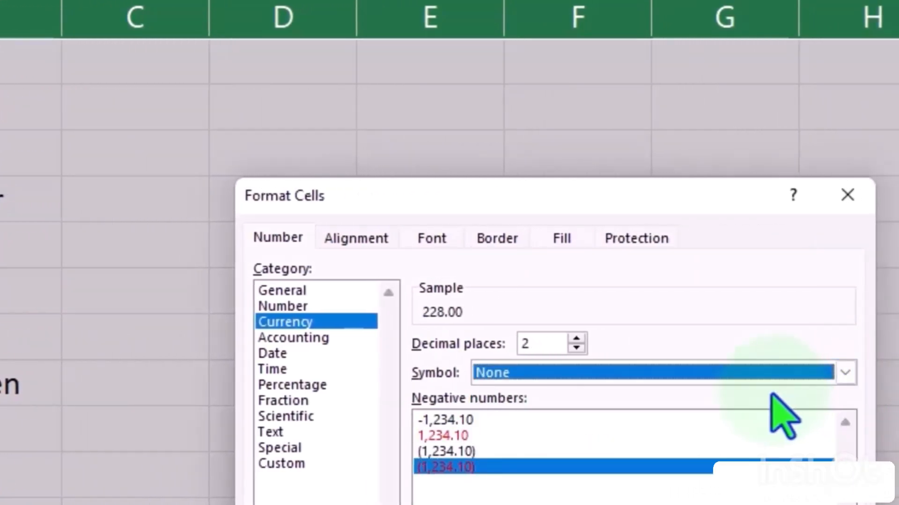
left_click(576, 347)
left_click(576, 348)
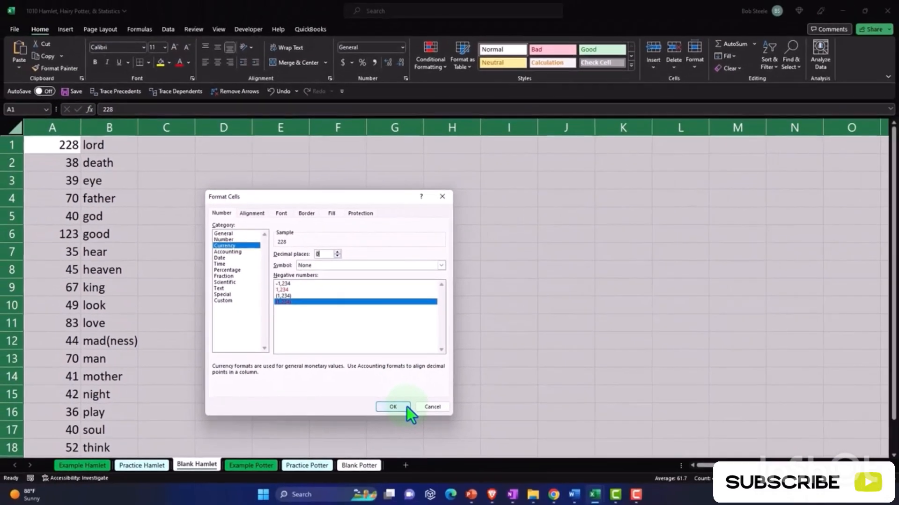
left_click(407, 407)
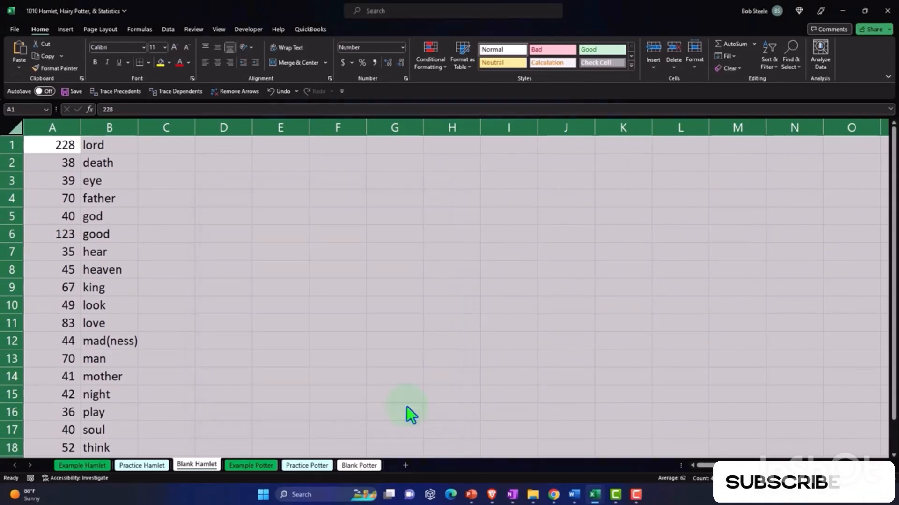
left_click(285, 273)
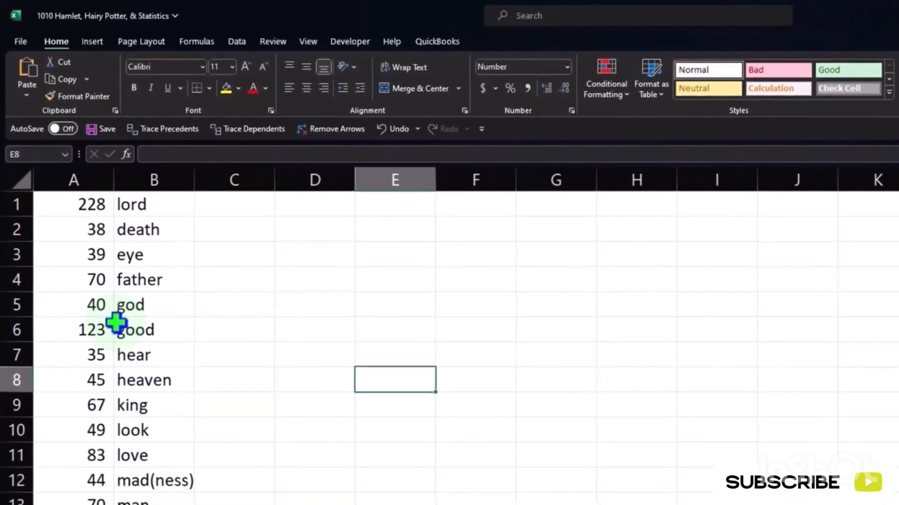
- Select the word count list in A1:B20, try moving it down one row to A2, and undo the move
left_click(183, 385)
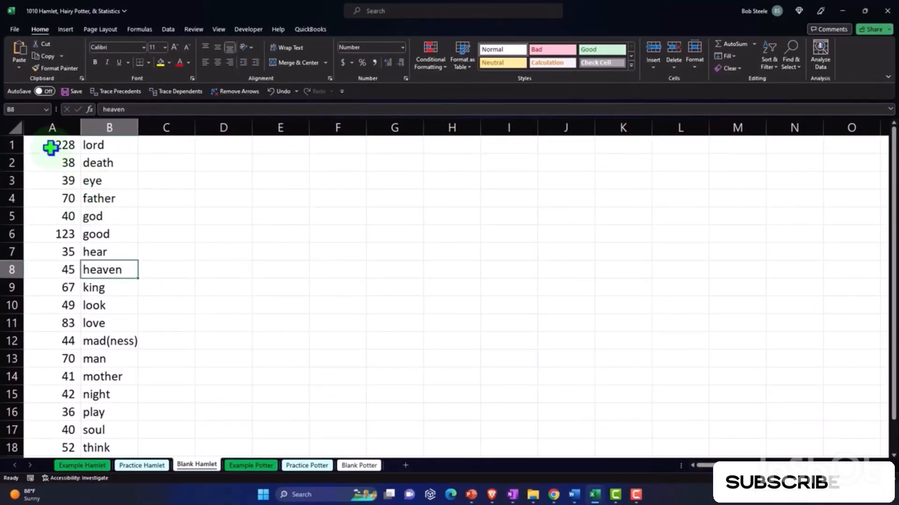
left_click_drag(50, 148, 89, 445)
scroll(145, 367, "up", 1)
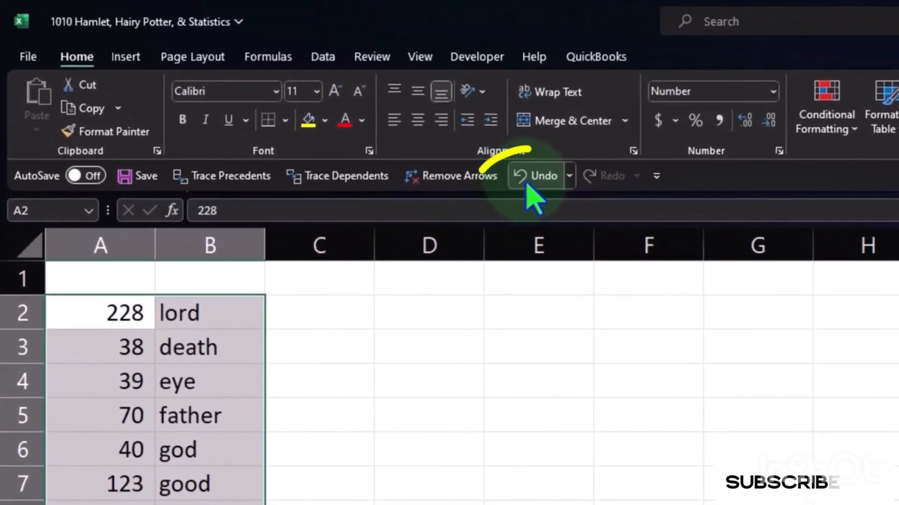
left_click(456, 149)
- Cut the word count list in A1:B20 and paste it starting at cell A2, leaving row 1 free
scroll(184, 414, "down", 2)
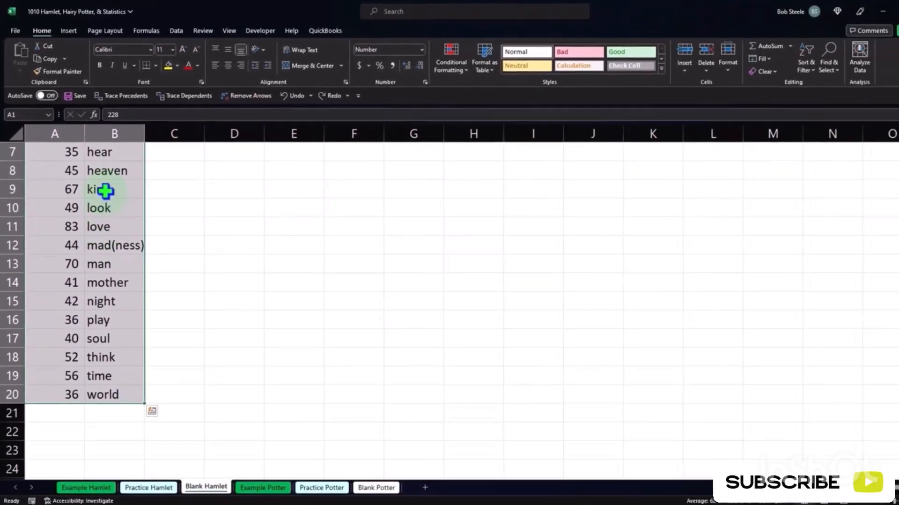
right_click(105, 190)
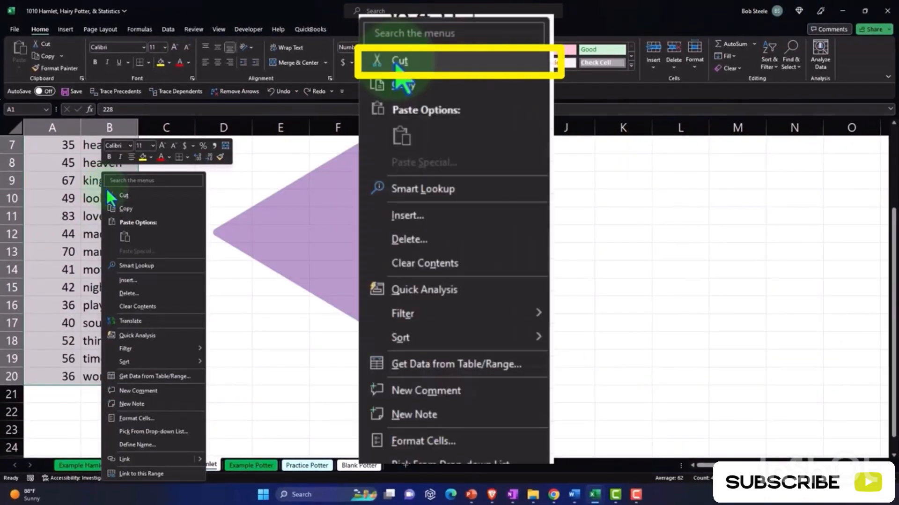
left_click(119, 196)
scroll(115, 208, "up", 2)
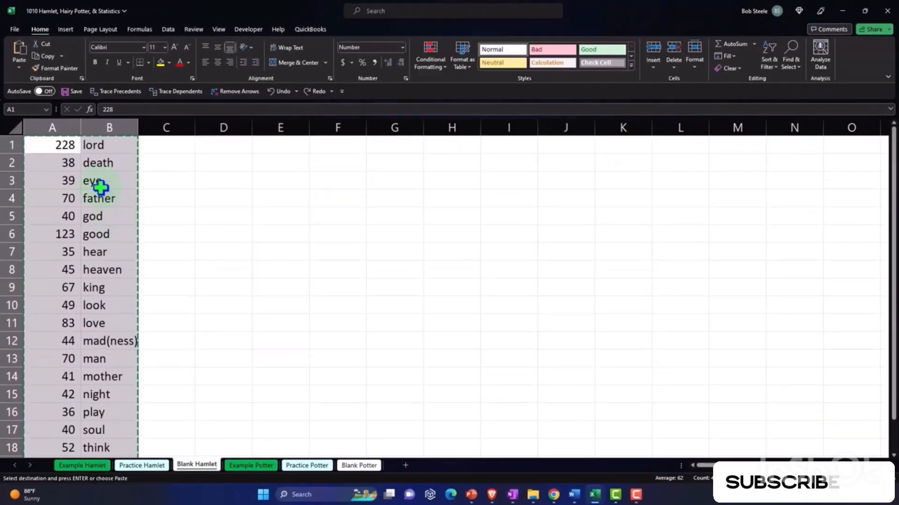
left_click(57, 162)
key("Return")
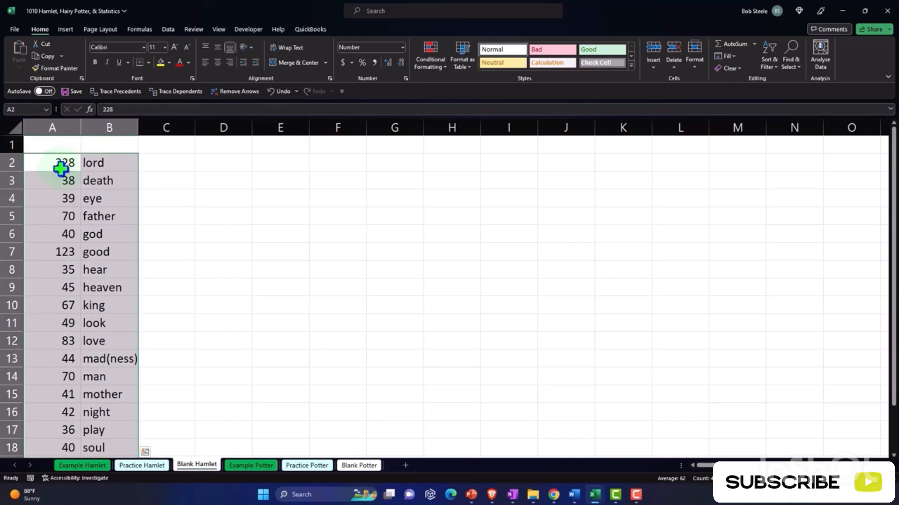
right_click(61, 169)
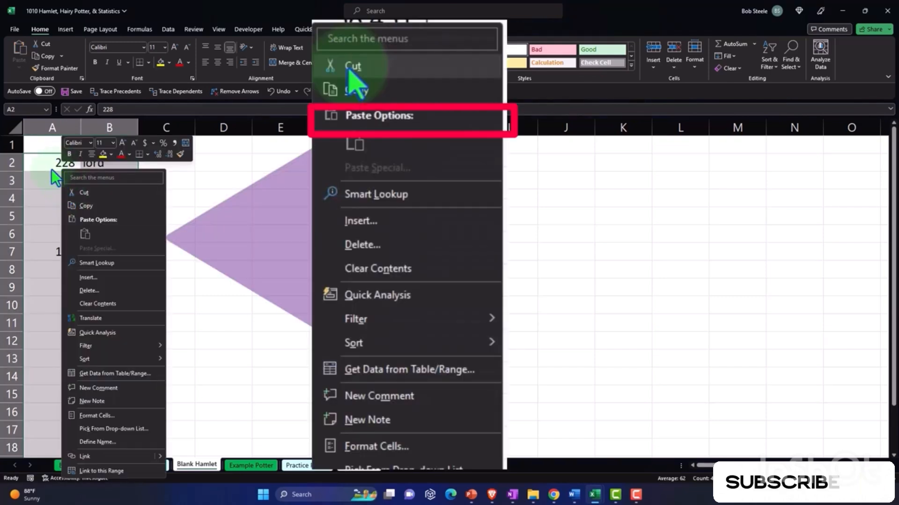
key("Escape")
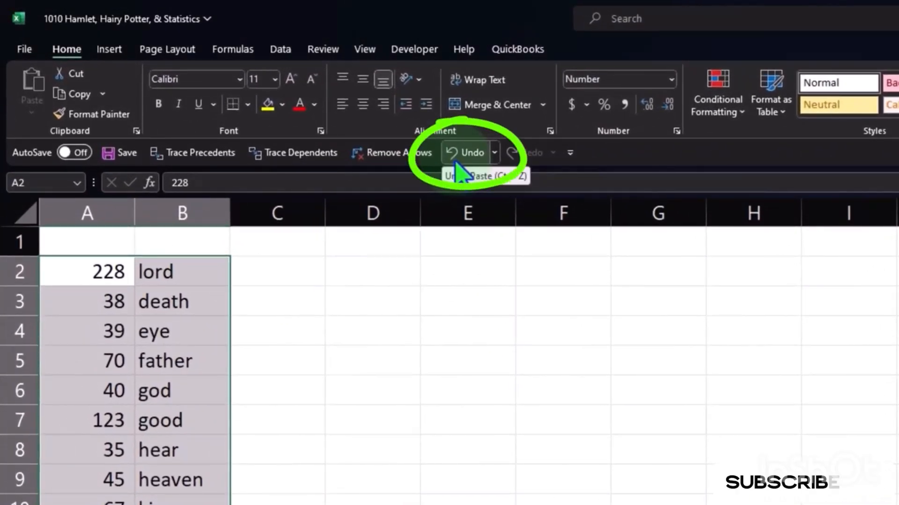
- Undo the paste of the word count list and try to insert the cut cells at row 1, dismissing the attempt
left_click(456, 163)
left_click(356, 359)
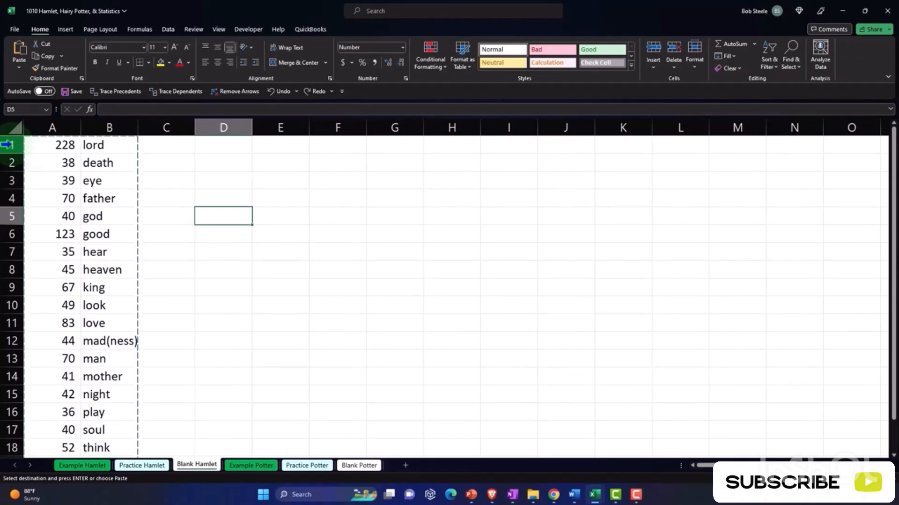
left_click(9, 145)
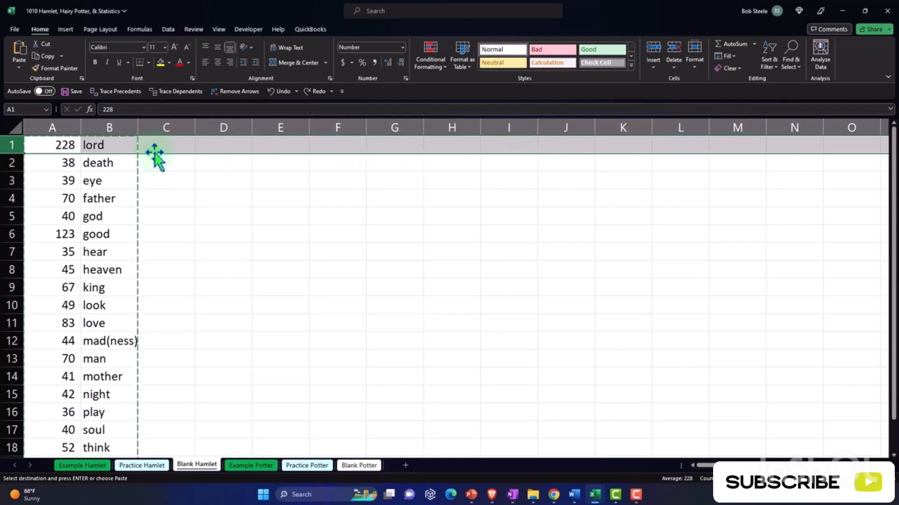
right_click(187, 147)
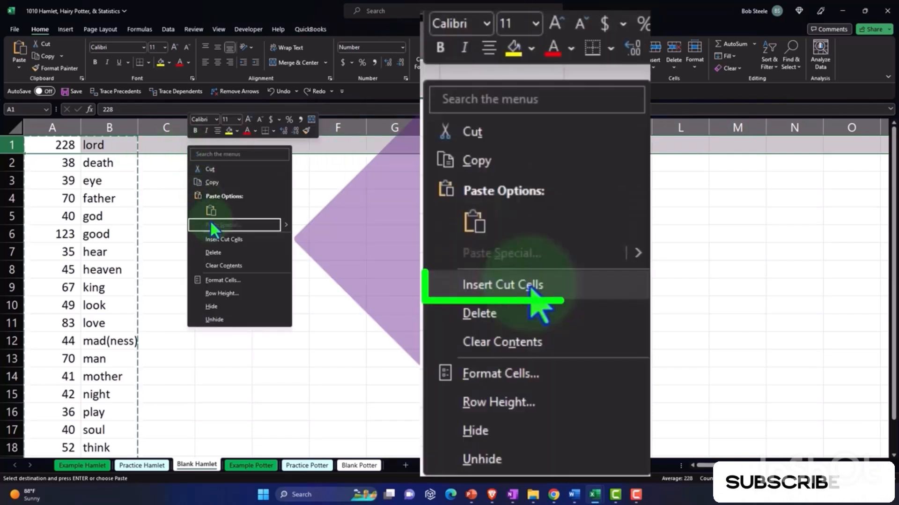
left_click(236, 240)
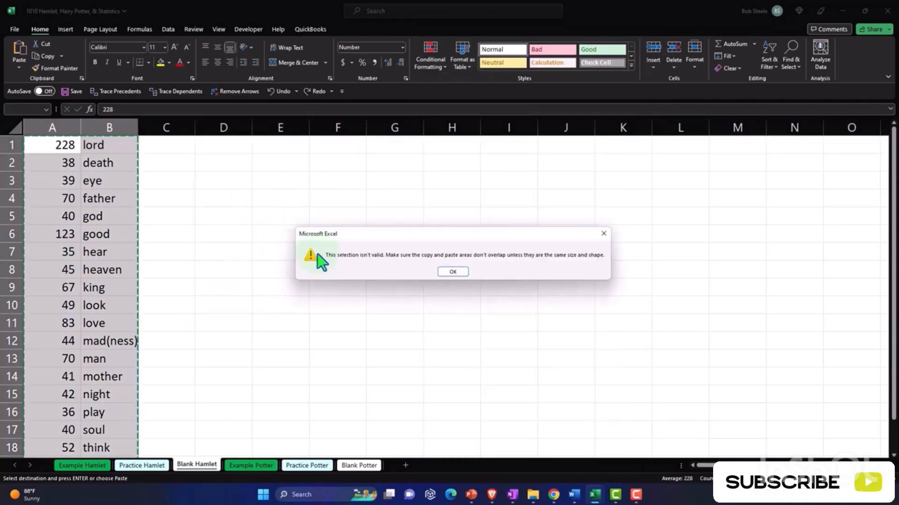
left_click(455, 272)
left_click(63, 145)
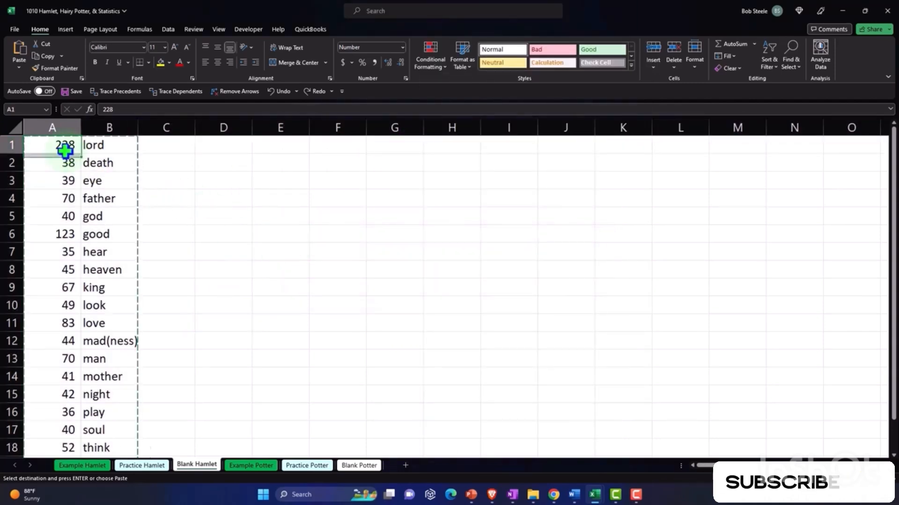
double_click(57, 146)
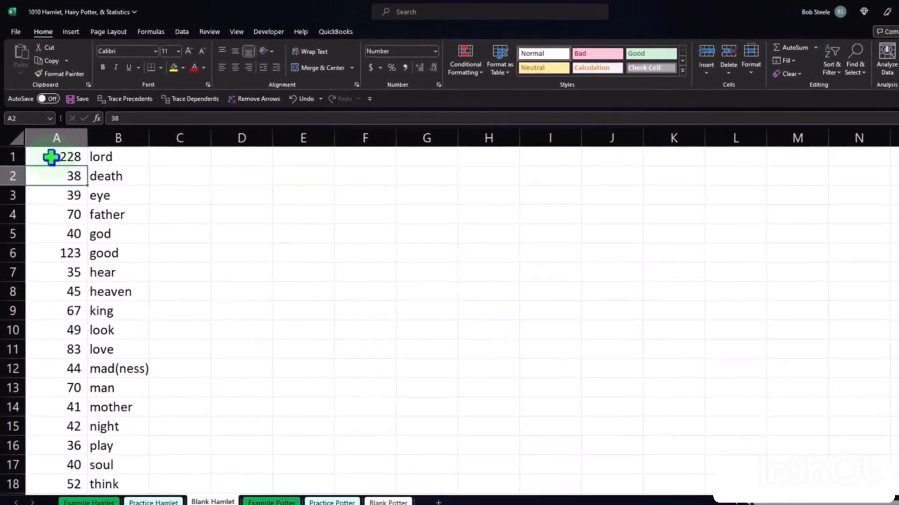
- Insert a whole blank row above row 1 and undo the insertion
left_click(17, 144)
right_click(96, 150)
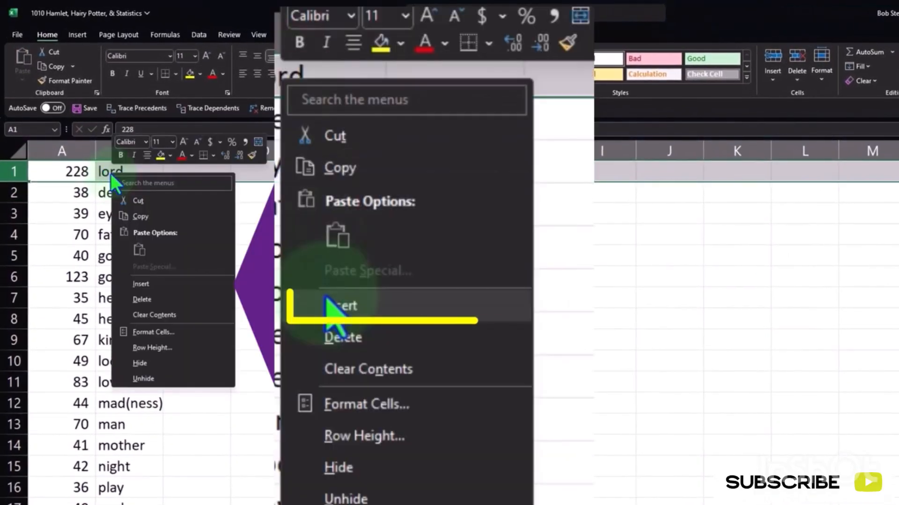
left_click(138, 283)
left_click(223, 270)
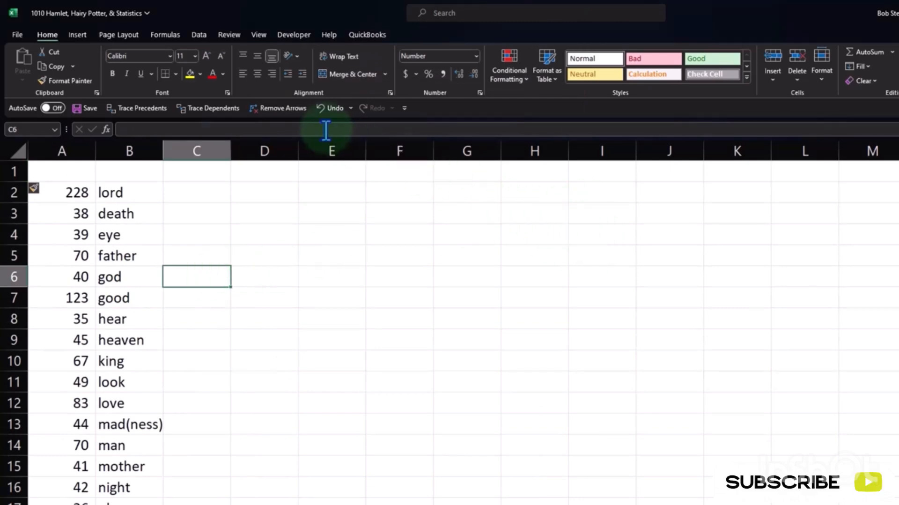
left_click(327, 108)
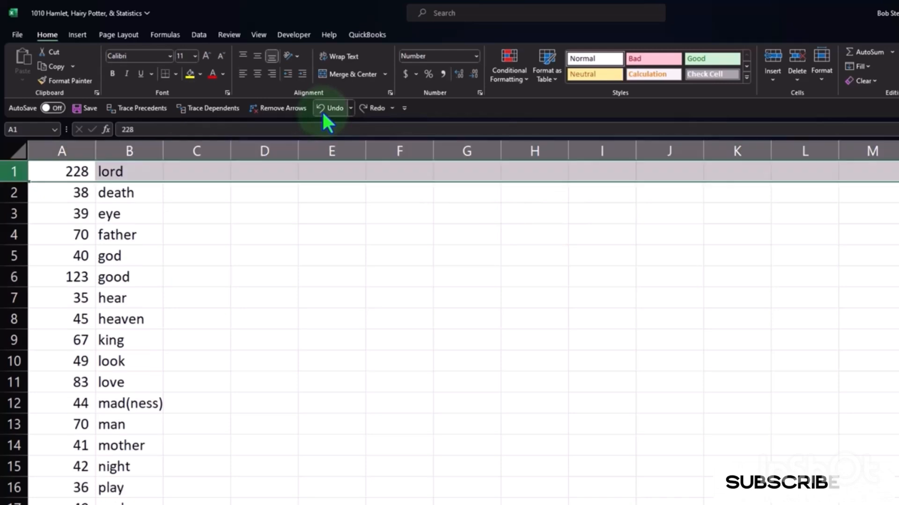
- Insert blank cells at A1:B1 with Shift cells down, so only the word count list moves down one row
left_click_drag(76, 164, 136, 174)
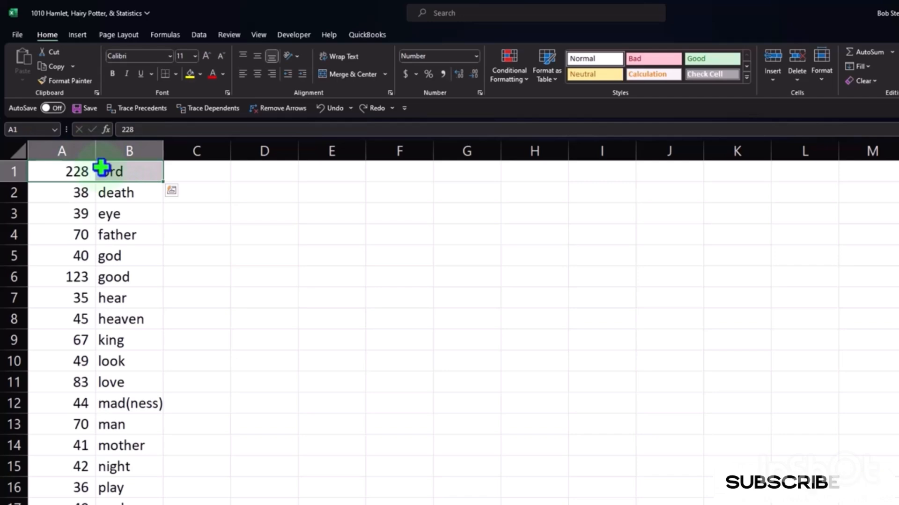
scroll(231, 400, "down", 4)
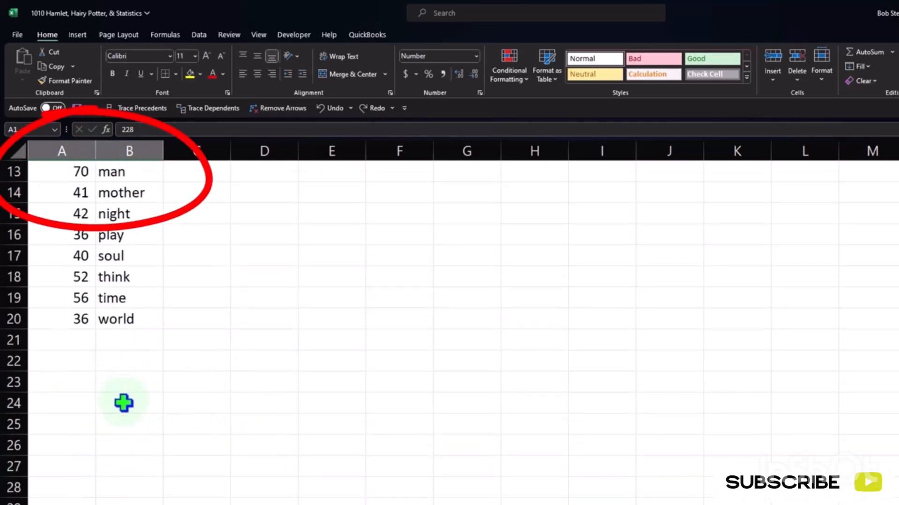
scroll(125, 403, "up", 4)
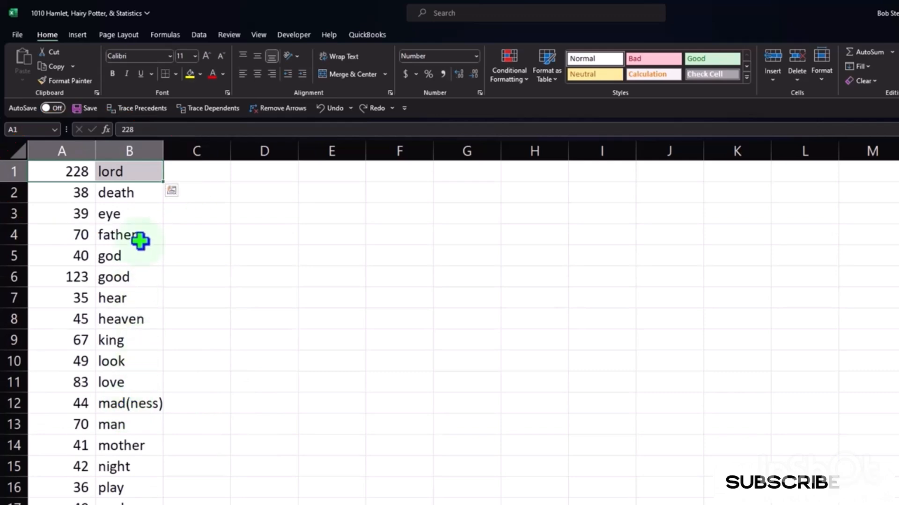
right_click(129, 169)
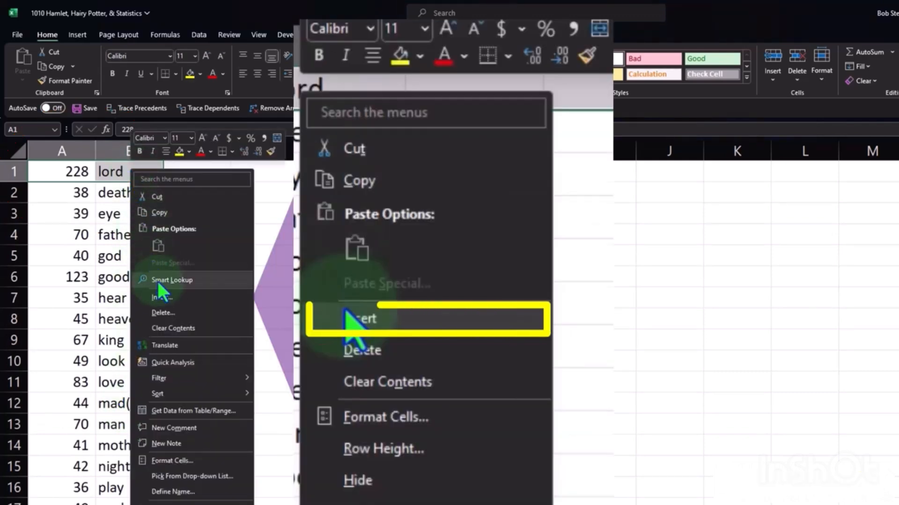
left_click(159, 296)
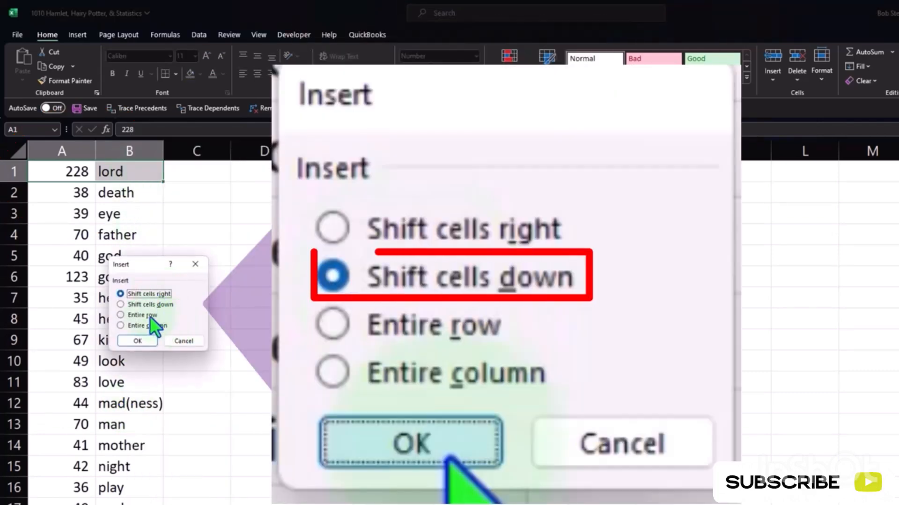
left_click(137, 305)
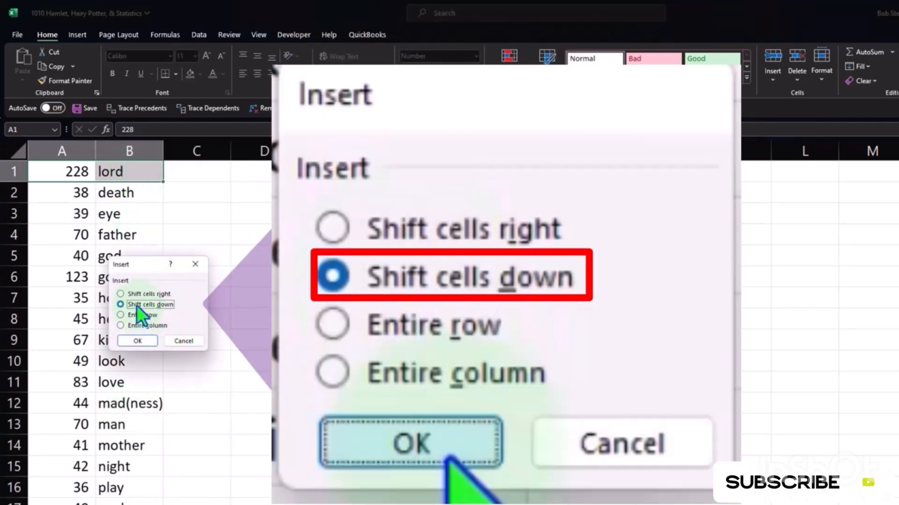
left_click(145, 343)
left_click(139, 259)
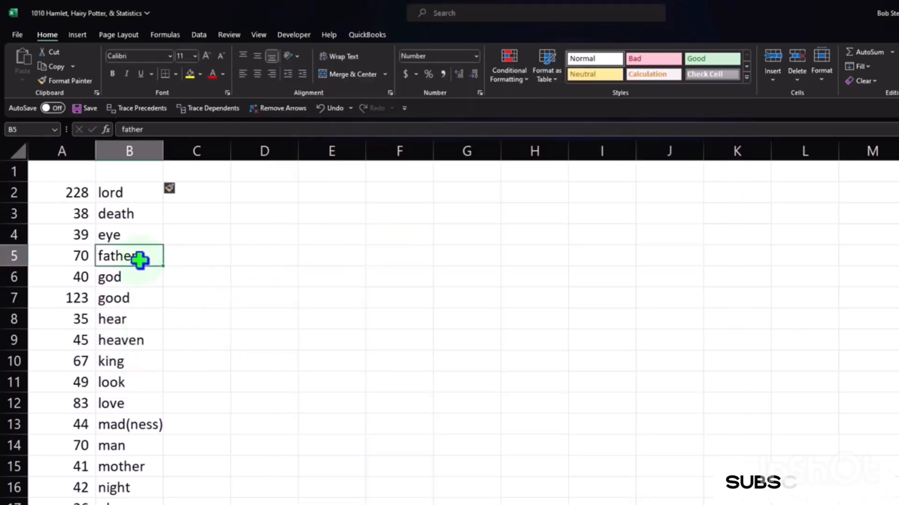
- Enter the header Words in cell A1 and reselect that cell
left_click(76, 172)
type("Wor")
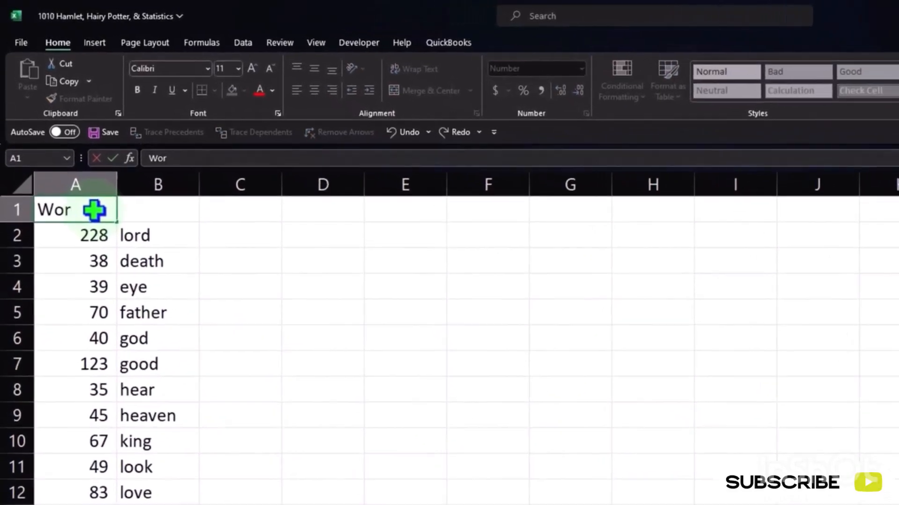
type("ds")
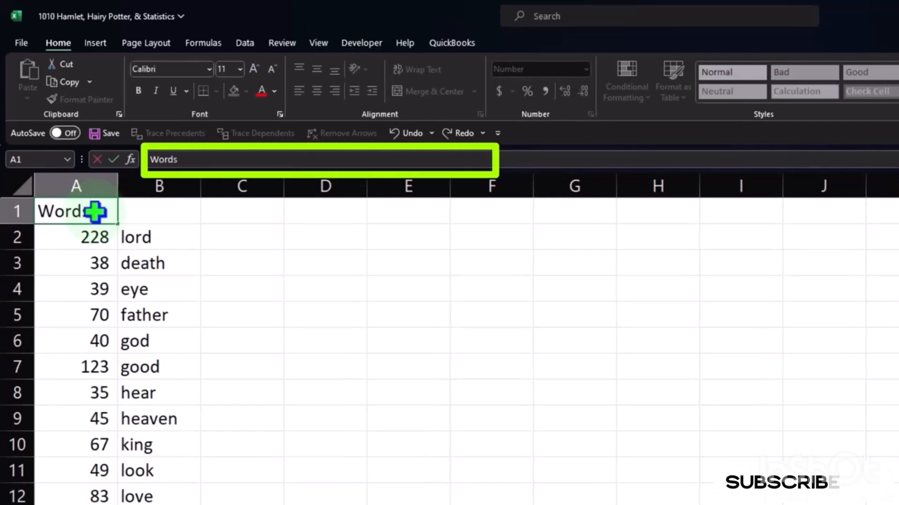
left_click(188, 214)
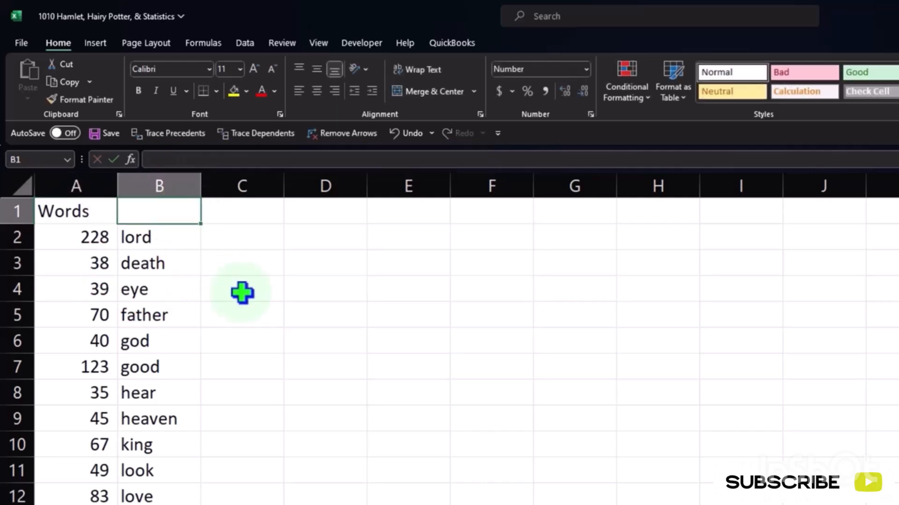
key("Left")
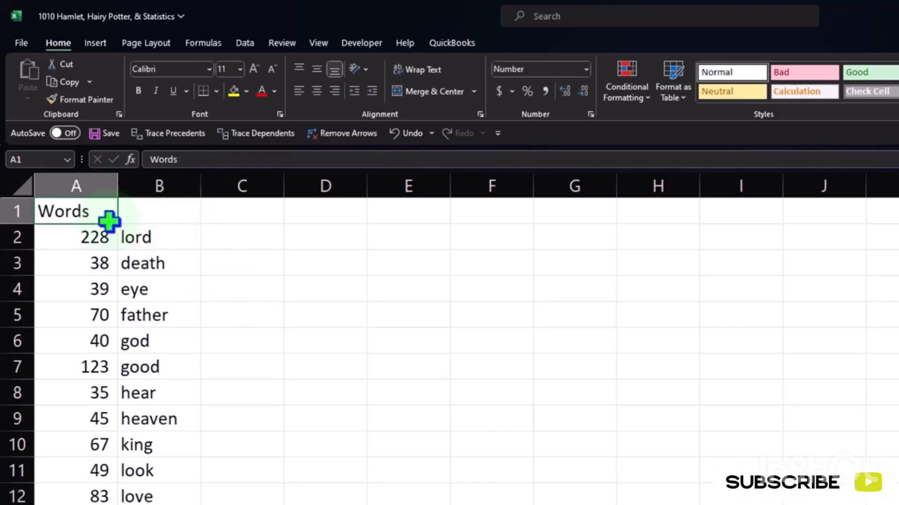
- Extend the header in A1 to Words Count and enter the header Words in B1
double_click(93, 211)
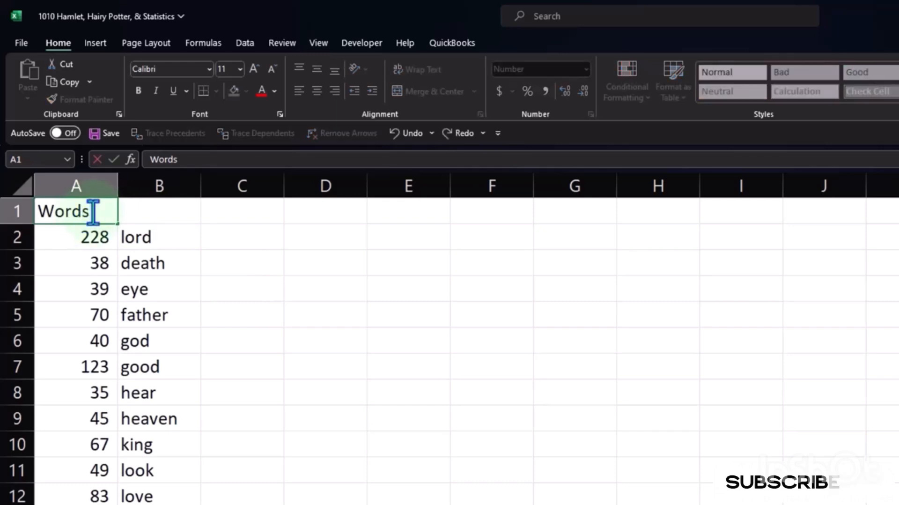
key("BackSpace")
key("BackSpace")
type("Count")
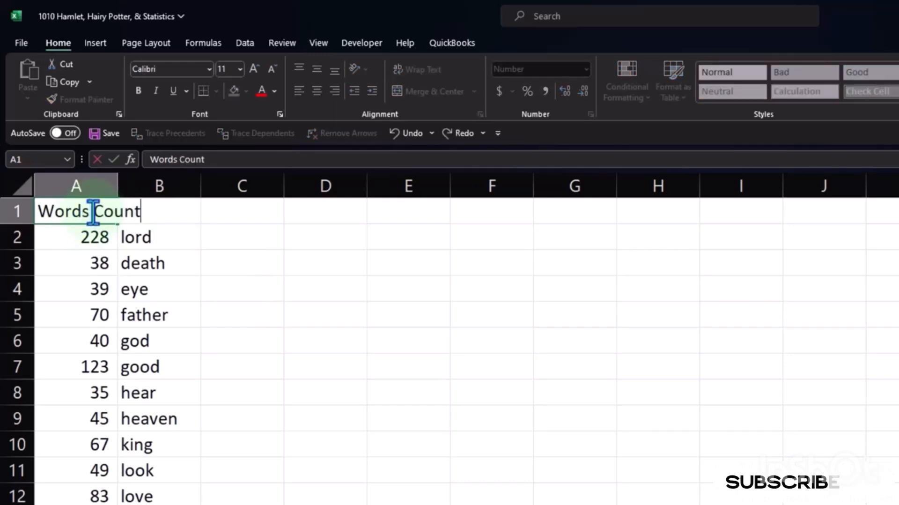
key("Return")
key("Right")
key("Up")
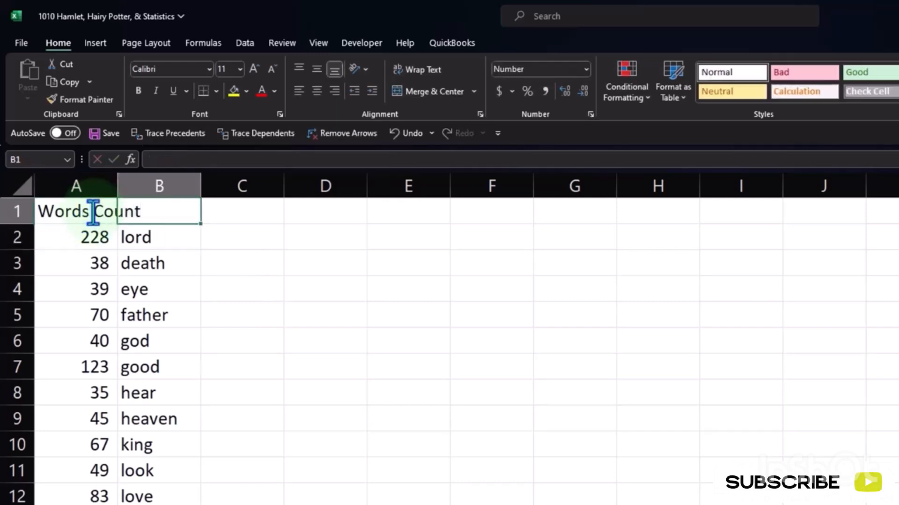
type("Words")
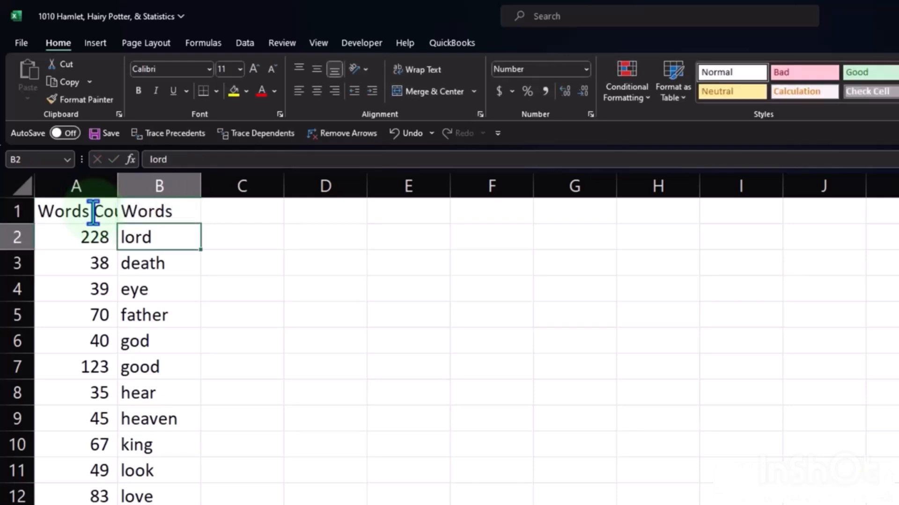
- Open the header in A1 for in-cell editing to view its full text, and leave it as is
left_click(92, 207)
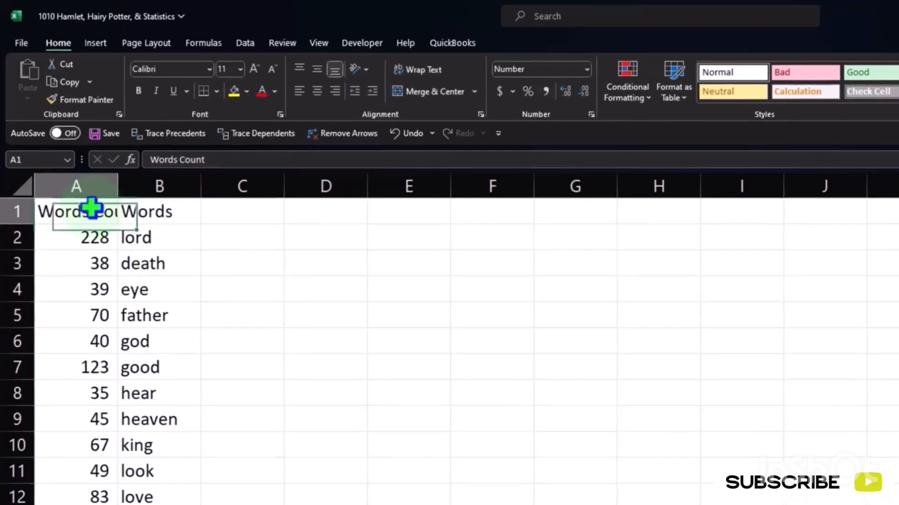
double_click(91, 207)
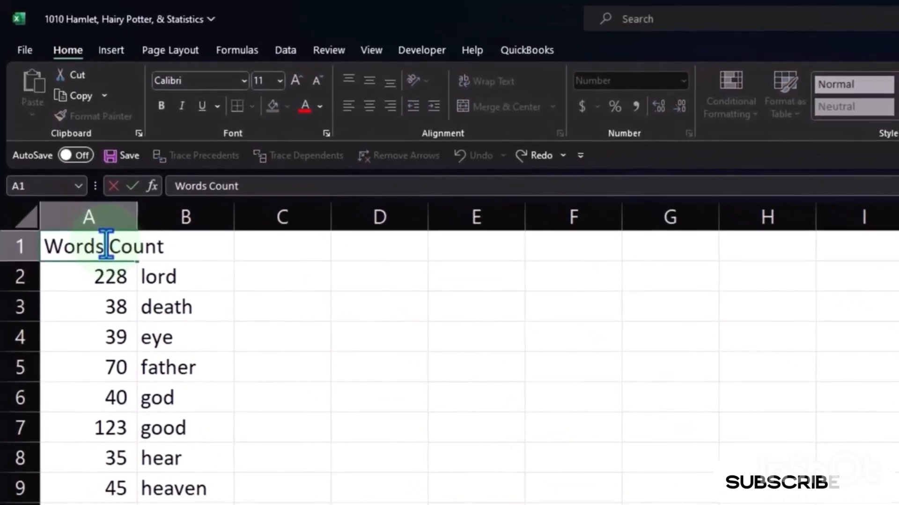
key("Return")
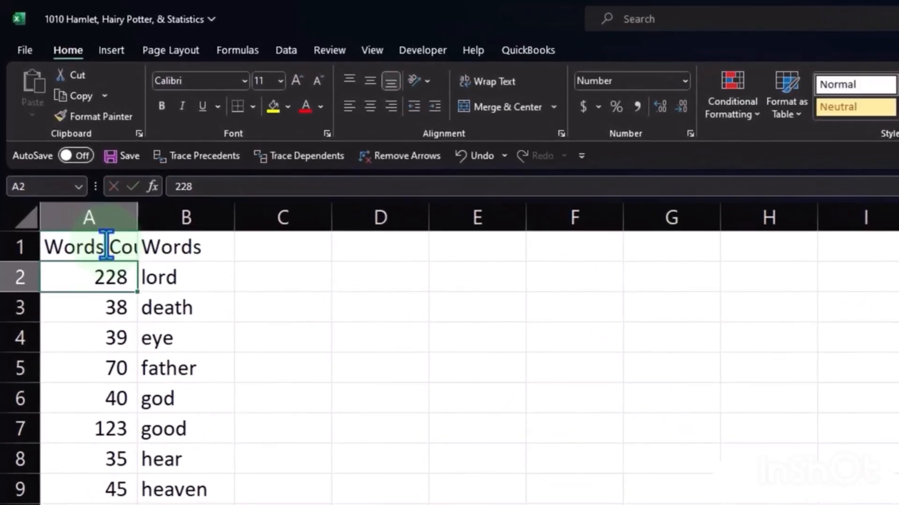
- Try widening column A to fit the Words Count header, and narrow the column back
left_click(155, 247)
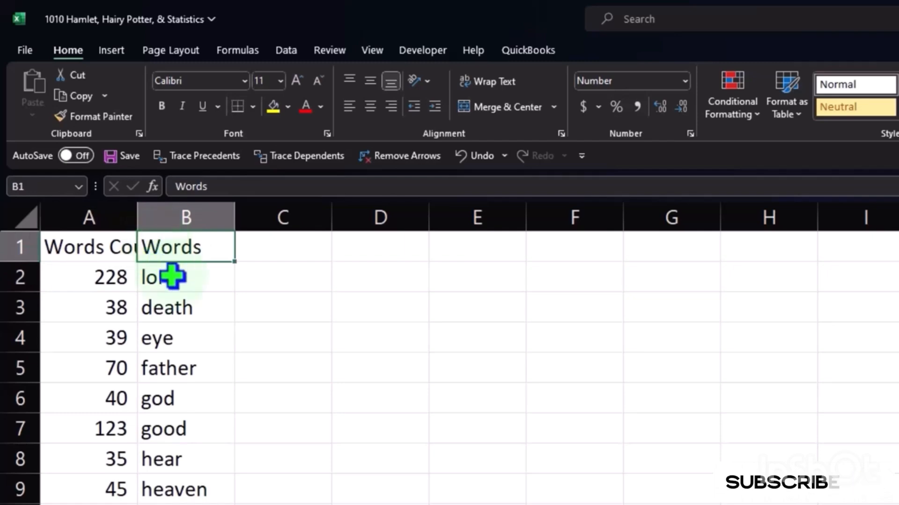
left_click_drag(137, 216, 181, 221)
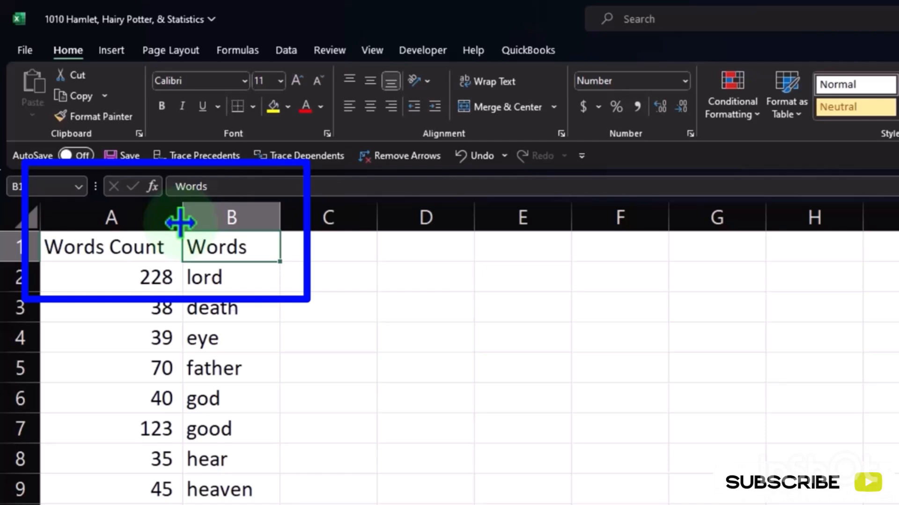
left_click_drag(180, 221, 135, 223)
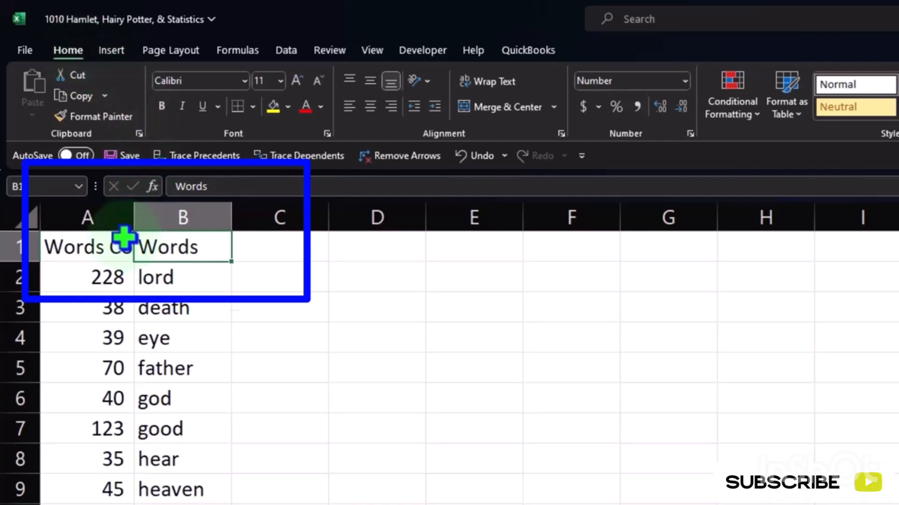
- Wrap the header text in A1:B1, with top vertical alignment and centered horizontal alignment
left_click_drag(124, 243, 145, 245)
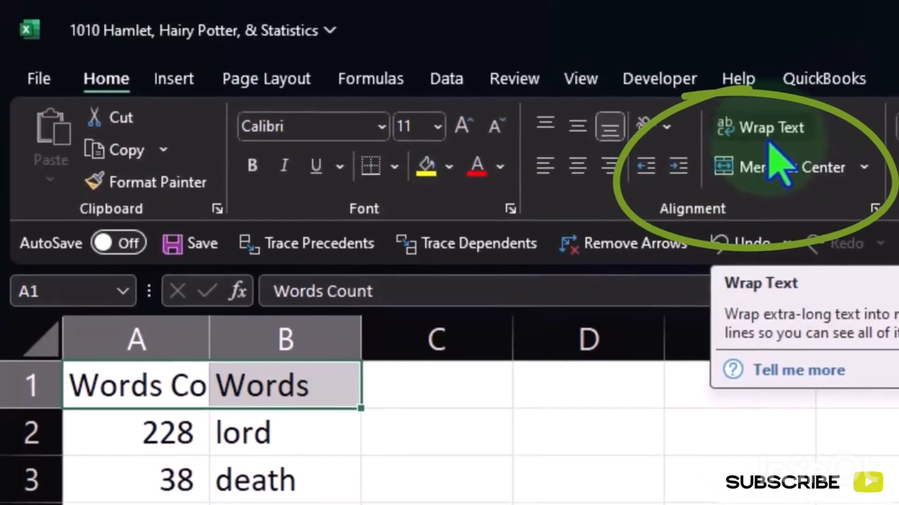
left_click(770, 140)
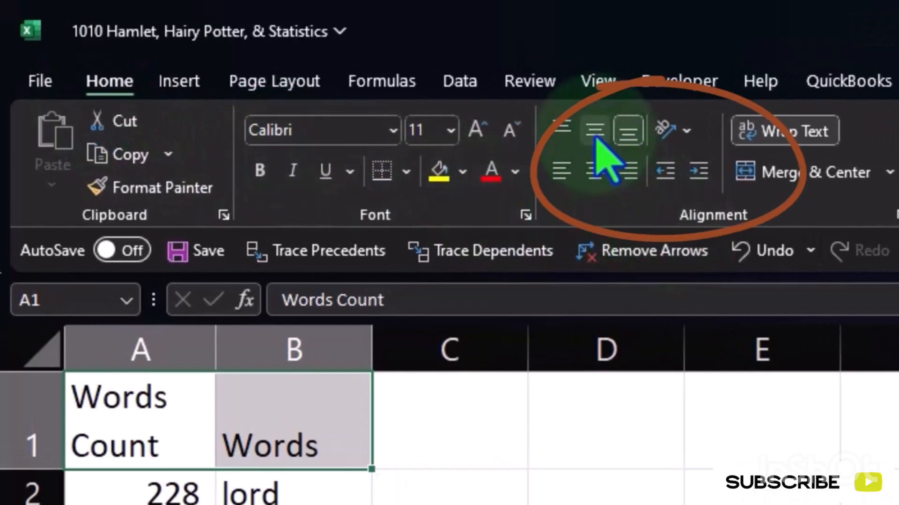
left_click(595, 131)
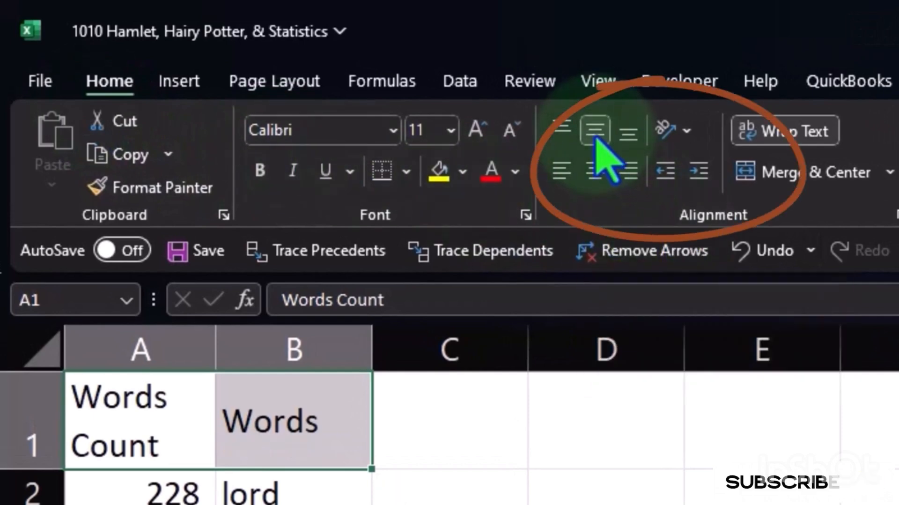
left_click(569, 129)
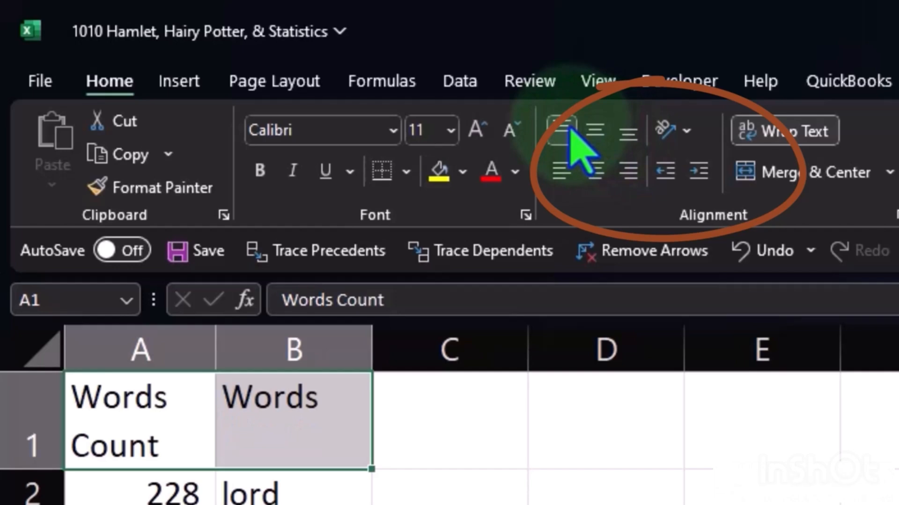
left_click(598, 184)
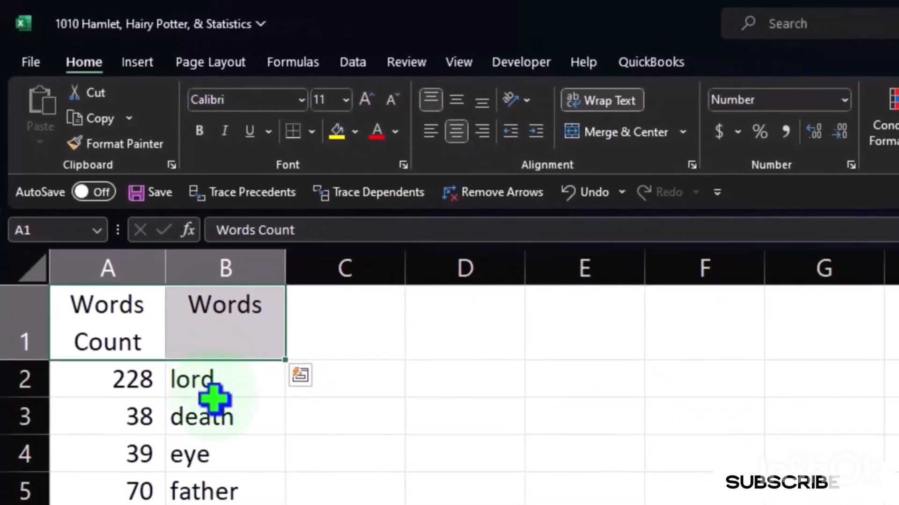
- Make the headers in A1:B1 bold
left_click(218, 424)
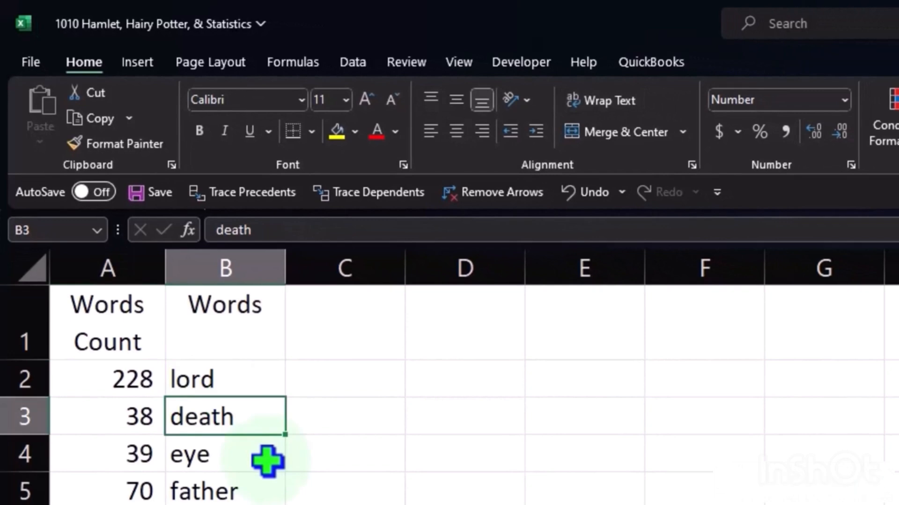
left_click_drag(132, 331, 181, 321)
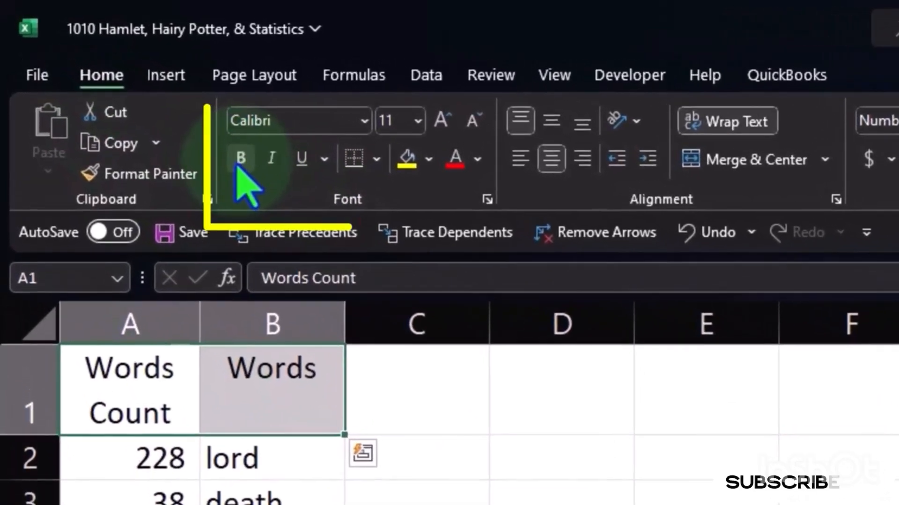
left_click(238, 163)
left_click(417, 504)
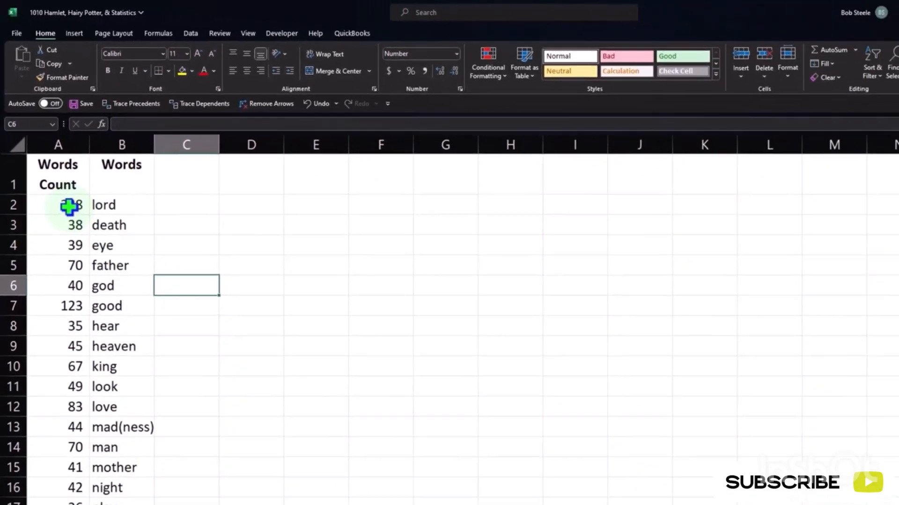
left_click(93, 280)
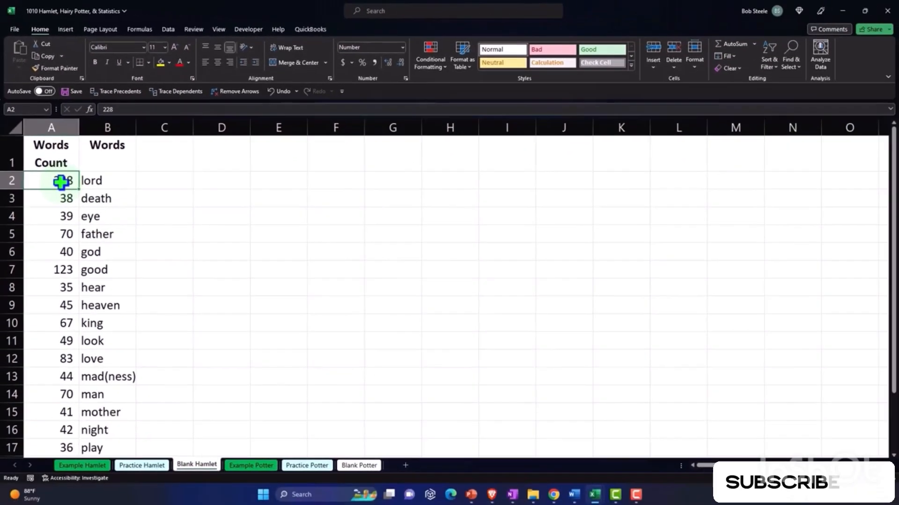
scroll(58, 207, "down", 3)
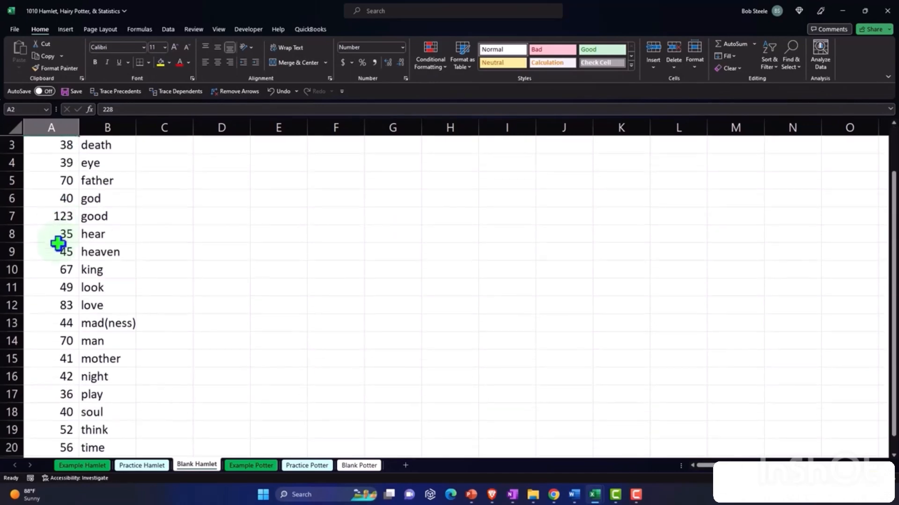
scroll(74, 285, "up", 3)
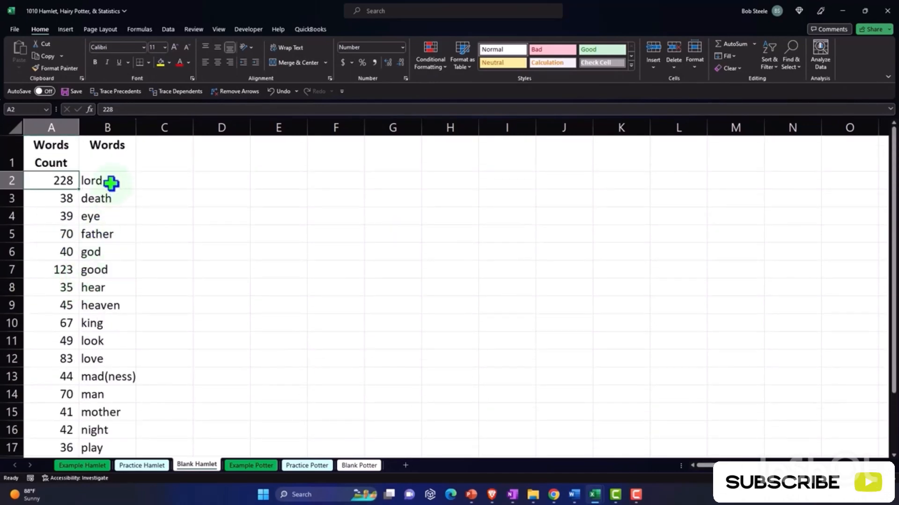
left_click_drag(111, 183, 113, 284)
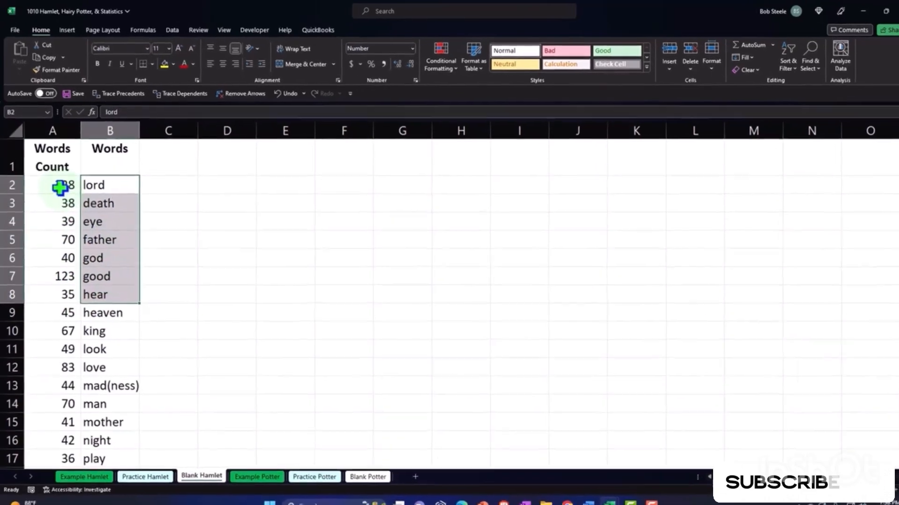
- Add filter buttons to the header row of the word list in A1:B21
left_click_drag(60, 182, 130, 443)
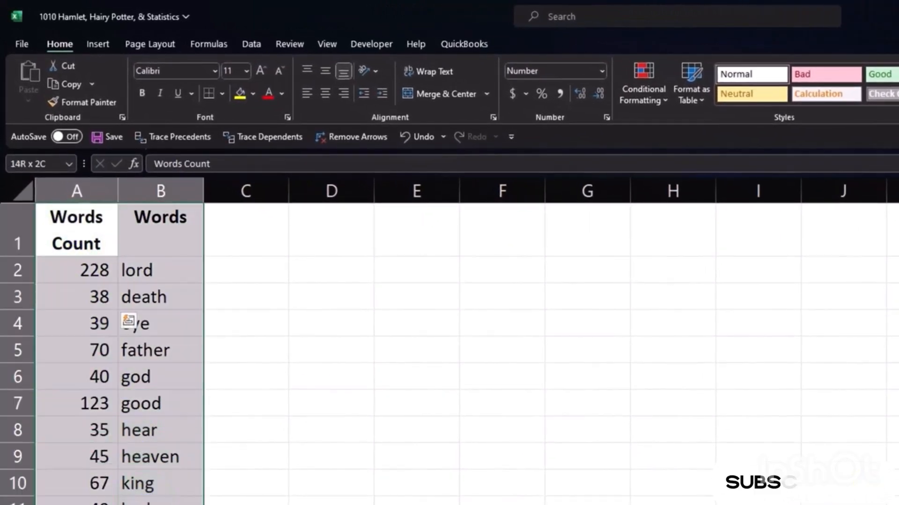
left_click_drag(136, 501, 136, 504)
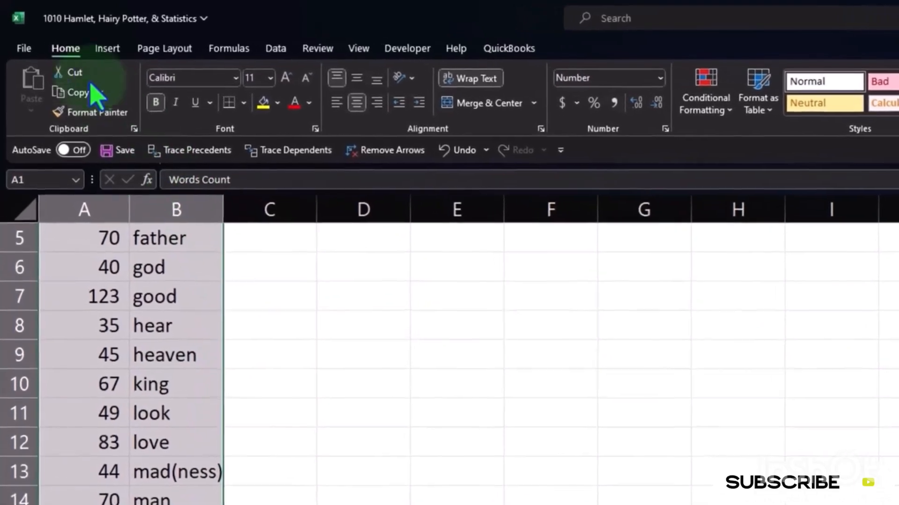
left_click(275, 49)
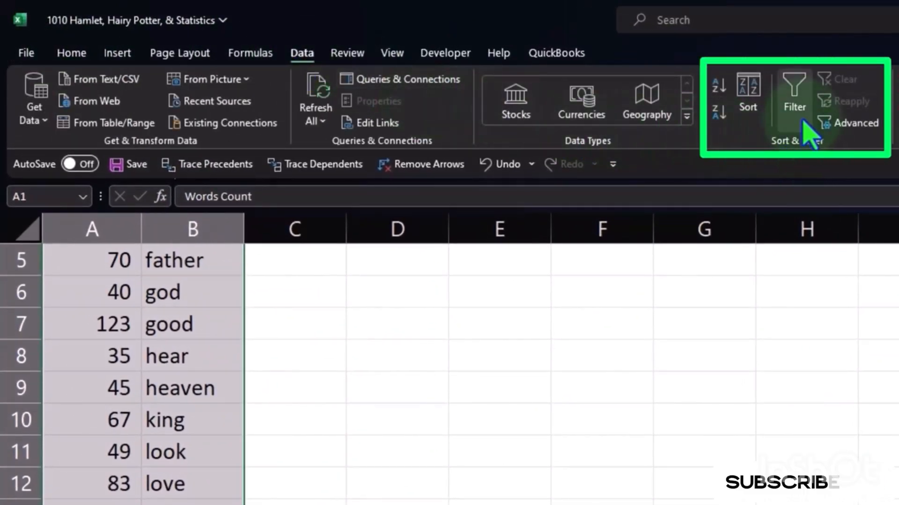
left_click(795, 103)
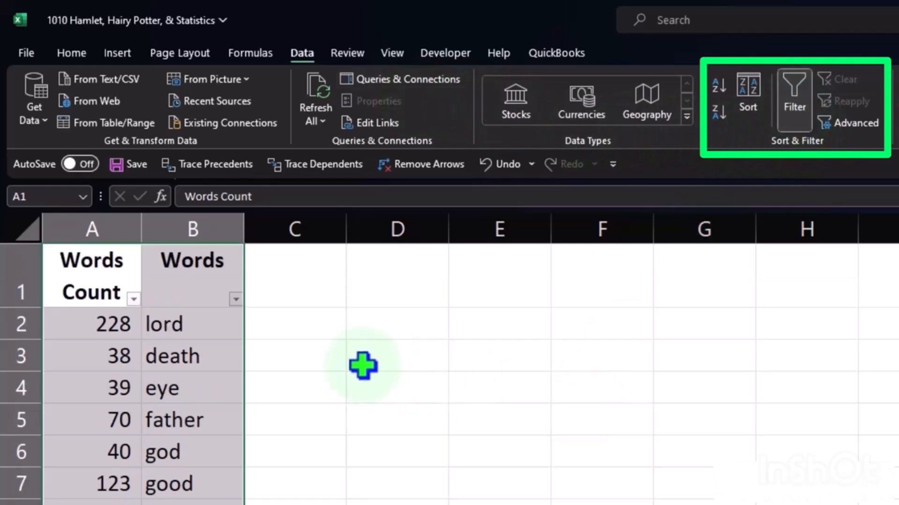
left_click(186, 333)
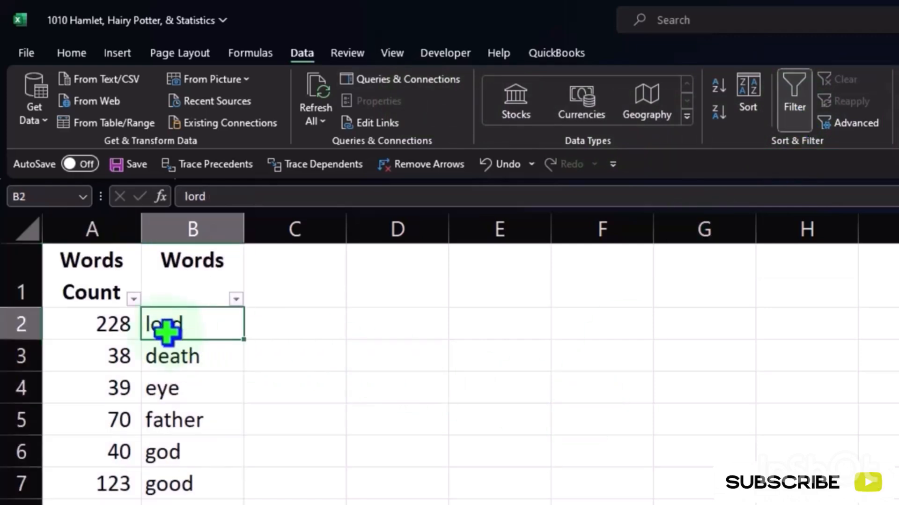
- View the sort and filter options for the Words Count column, and remove the filter from the list
left_click(135, 298)
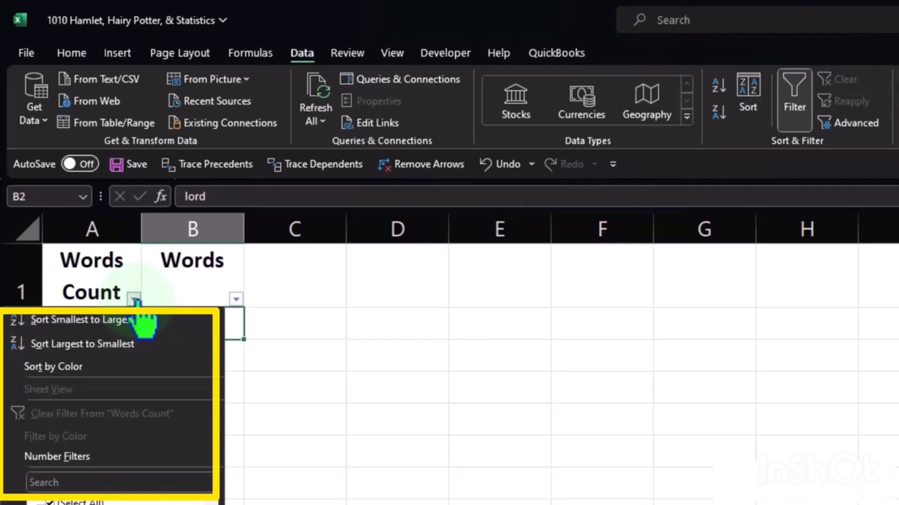
left_click(134, 299)
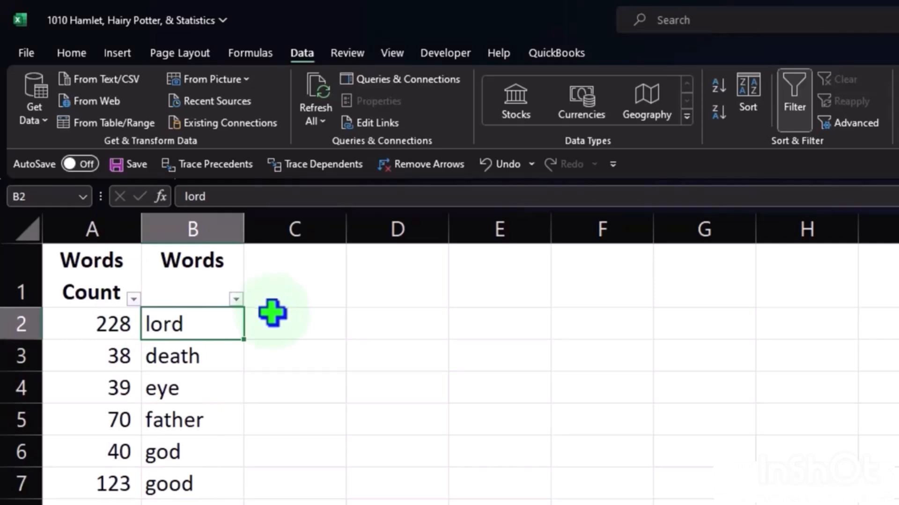
left_click(796, 119)
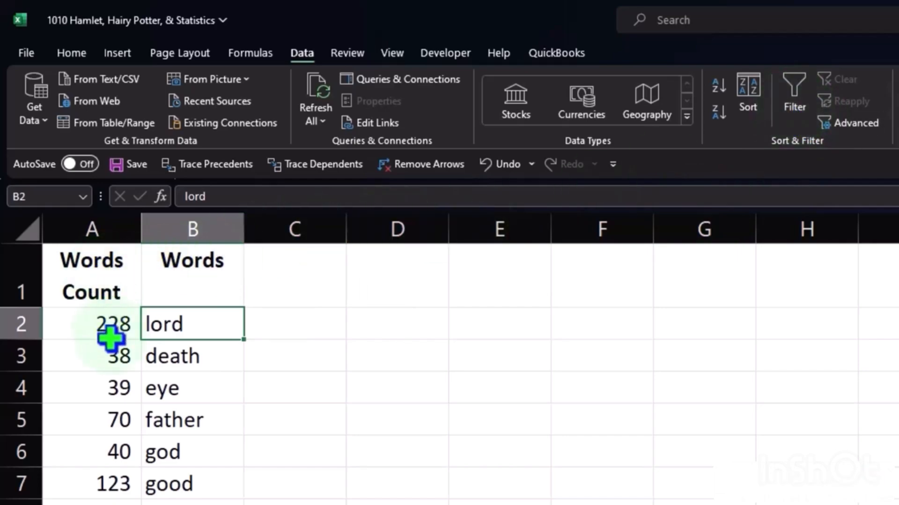
left_click(113, 361)
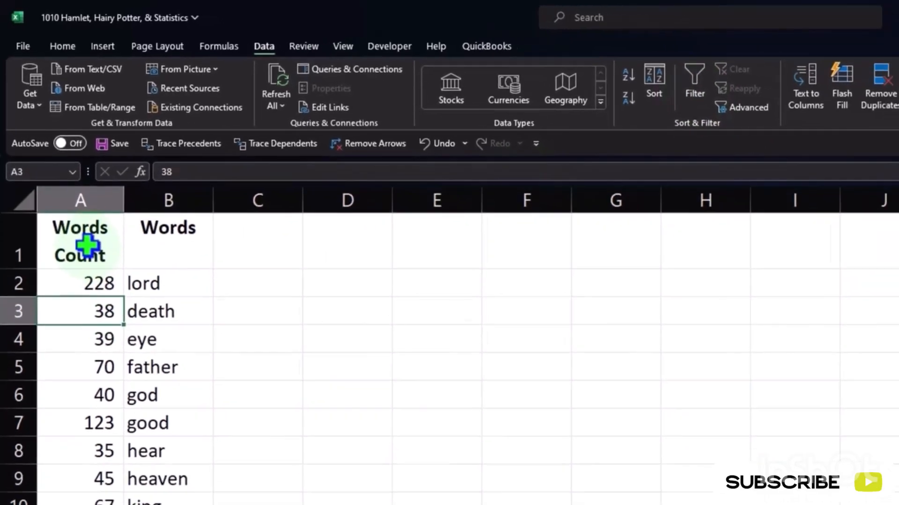
left_click_drag(86, 243, 103, 432)
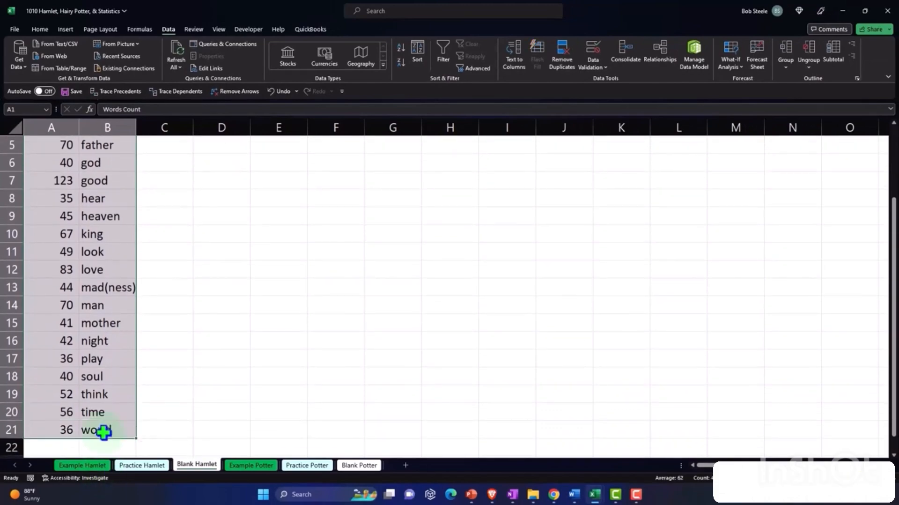
scroll(104, 432, "up", 2)
- Convert the word list into a table covering $A$1:$B$21, with the option that the table has headers
left_click(66, 30)
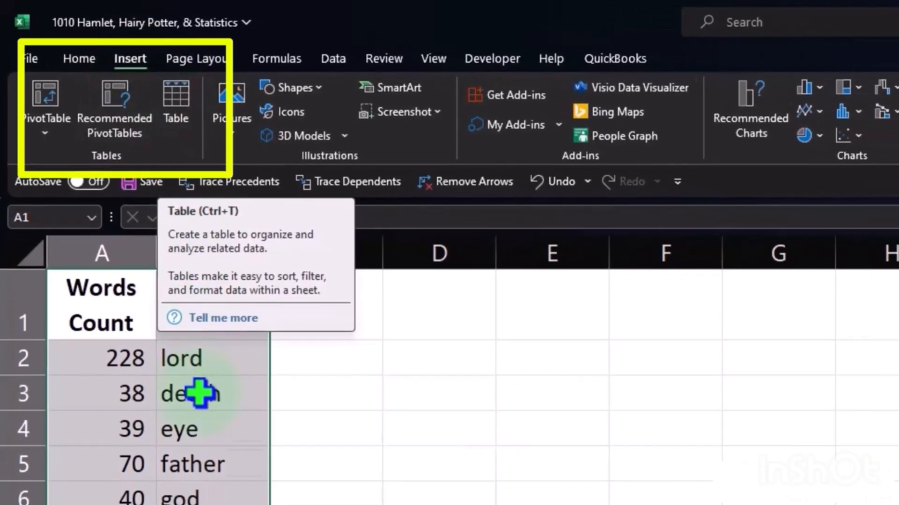
left_click(187, 496)
scroll(200, 501, "down", 3)
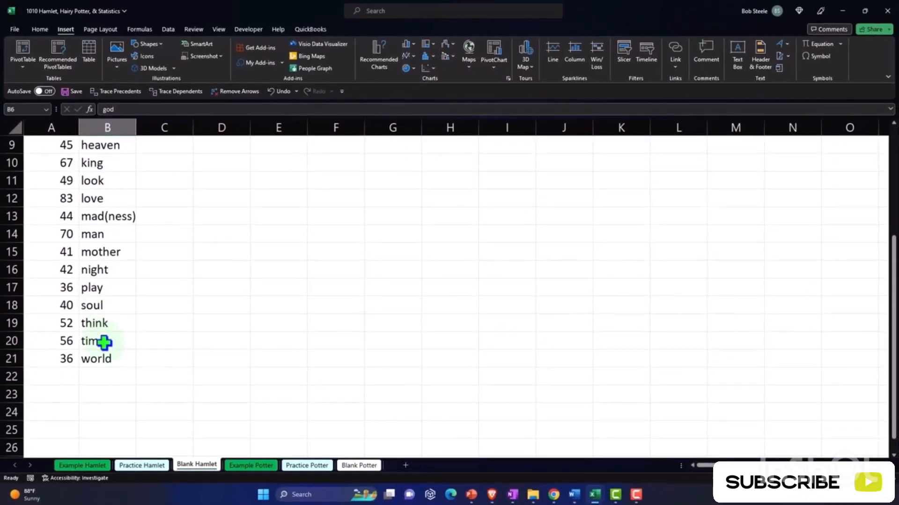
scroll(104, 341, "up", 3)
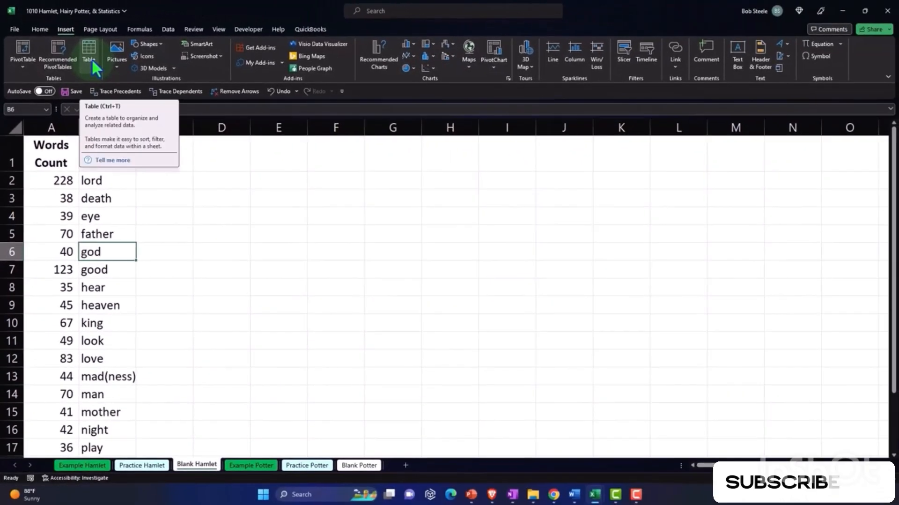
left_click(89, 55)
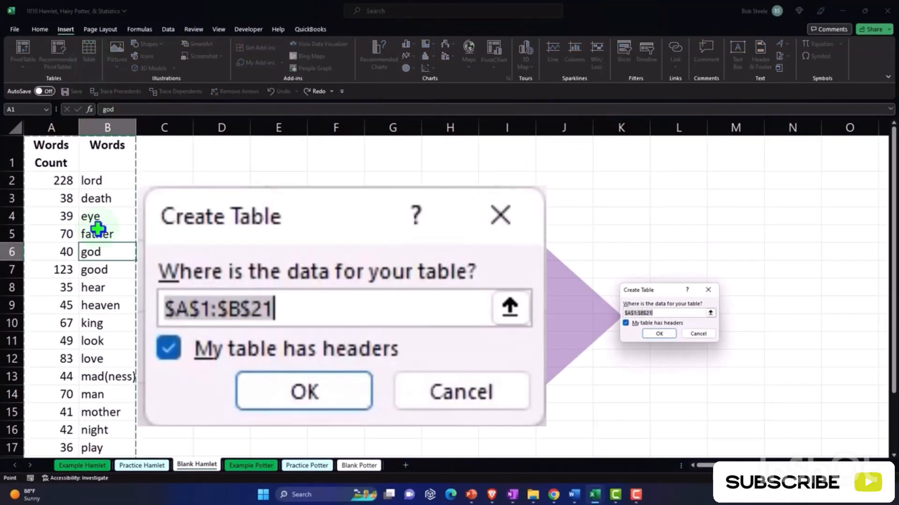
scroll(97, 229, "down", 3)
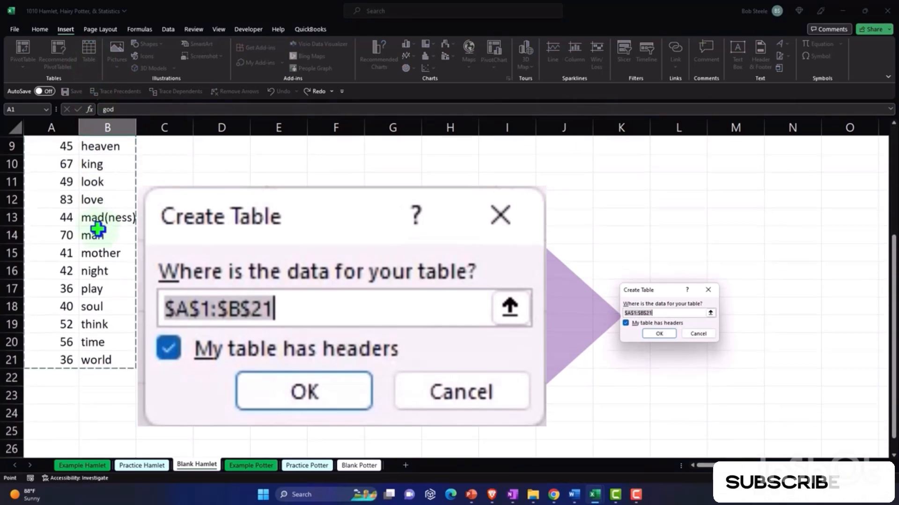
scroll(98, 229, "up", 3)
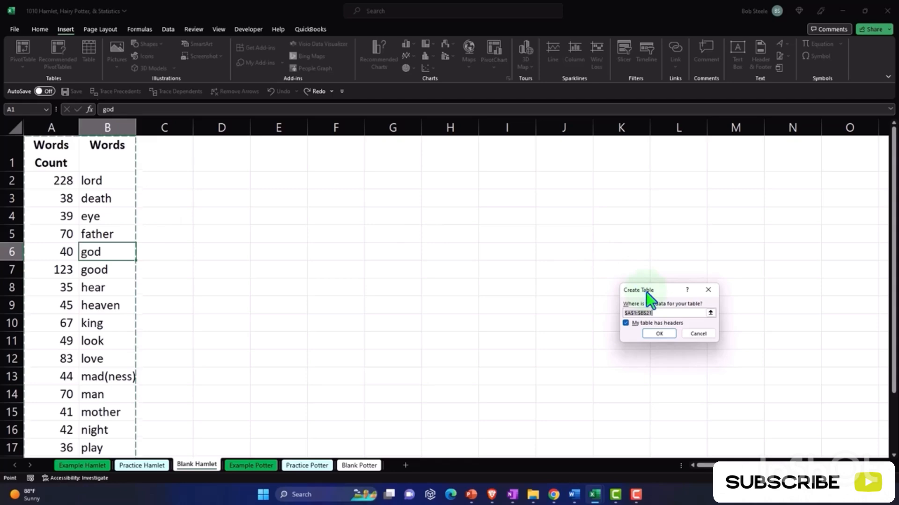
left_click_drag(647, 292, 211, 173)
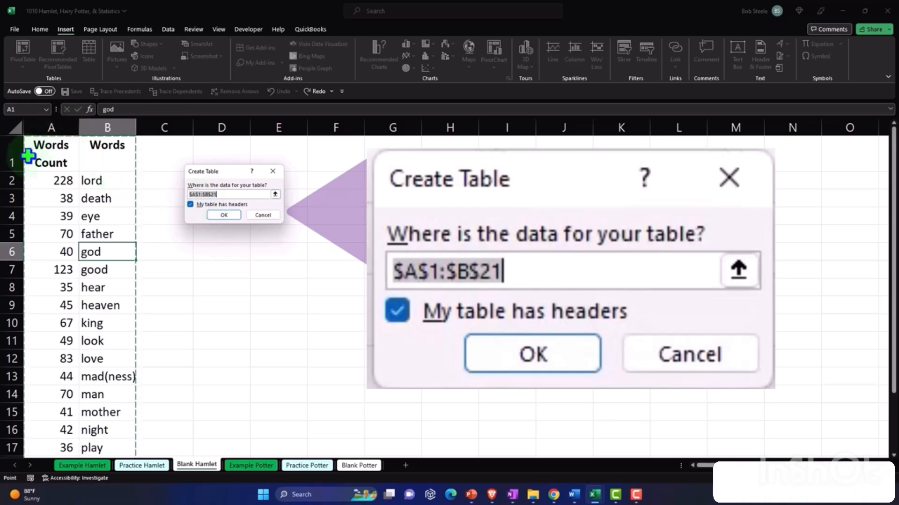
scroll(66, 325, "down", 3)
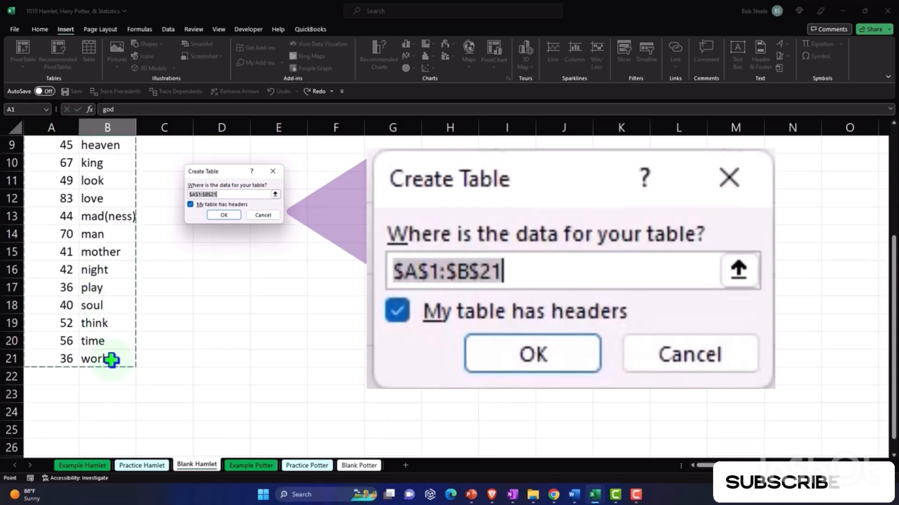
scroll(172, 308, "up", 3)
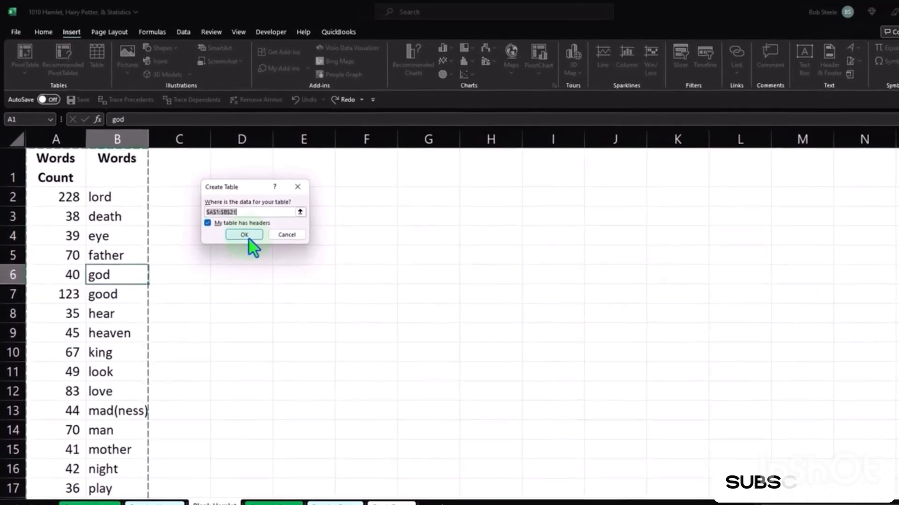
left_click(250, 238)
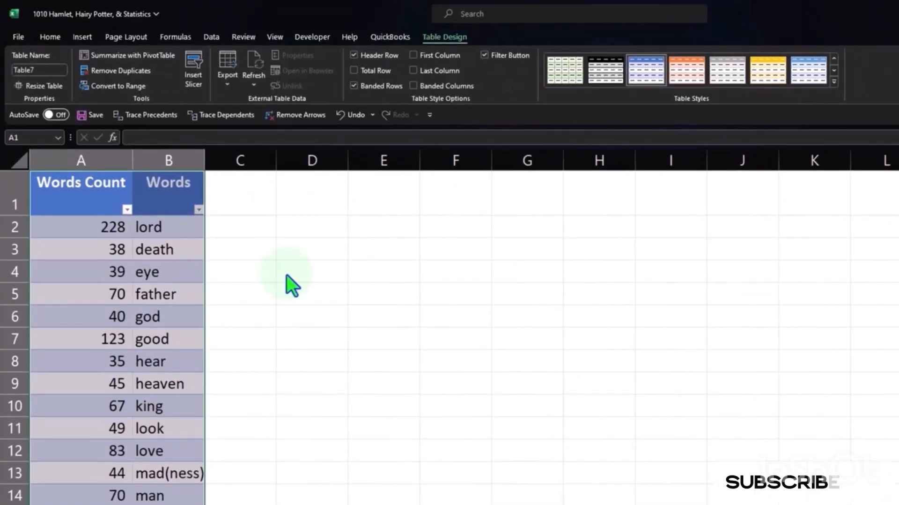
- Narrow column A of the table so the Words Count header wraps onto two lines
left_click(287, 277)
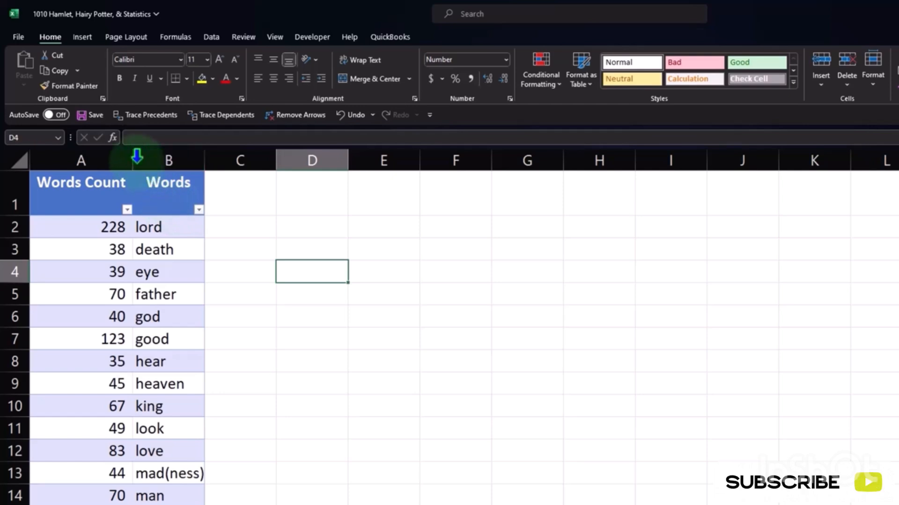
left_click_drag(133, 159, 106, 167)
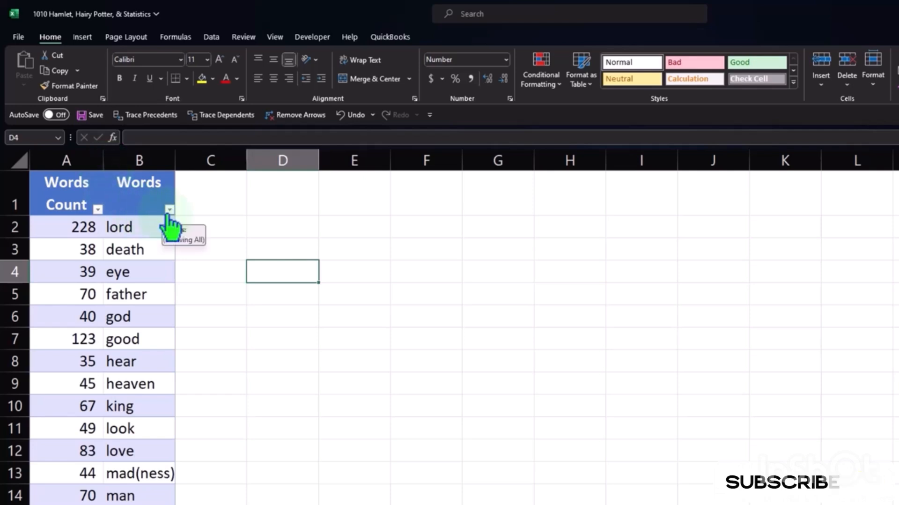
- Sort the table by Words Count from smallest to largest, and re-sort it from largest to smallest
left_click(97, 209)
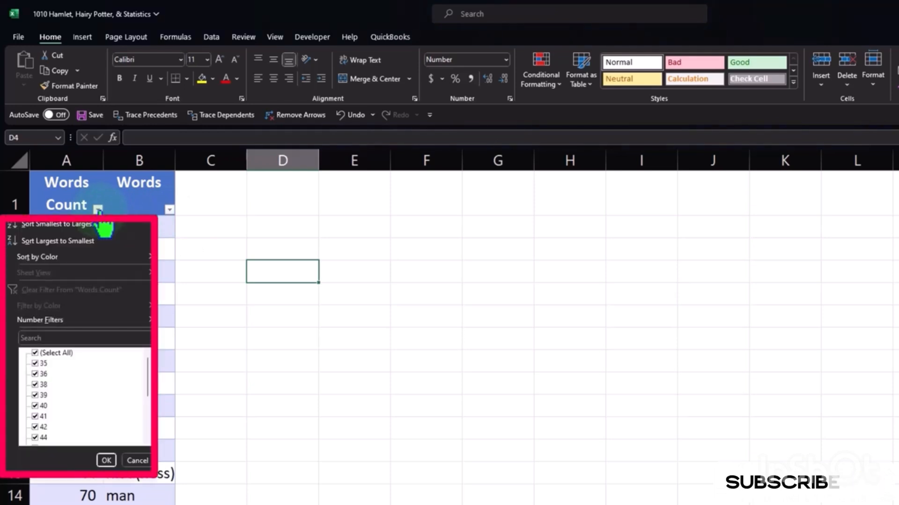
left_click(38, 226)
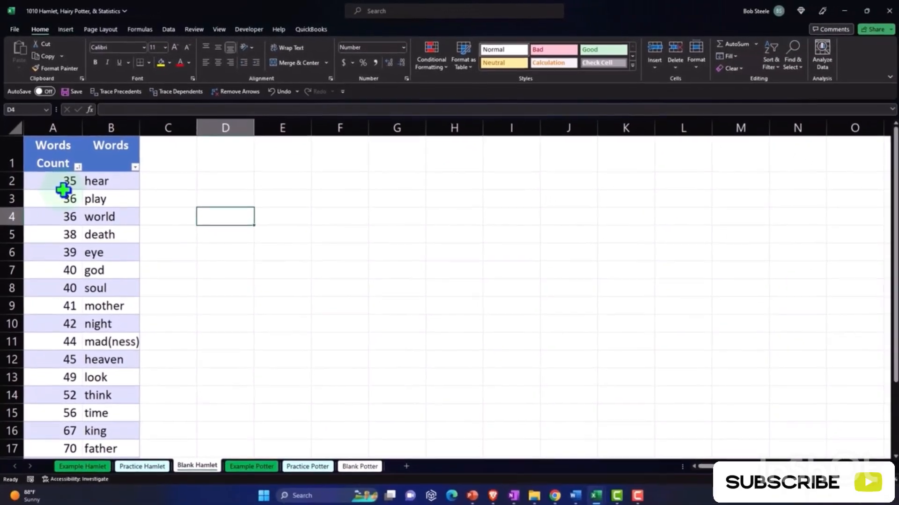
left_click(77, 166)
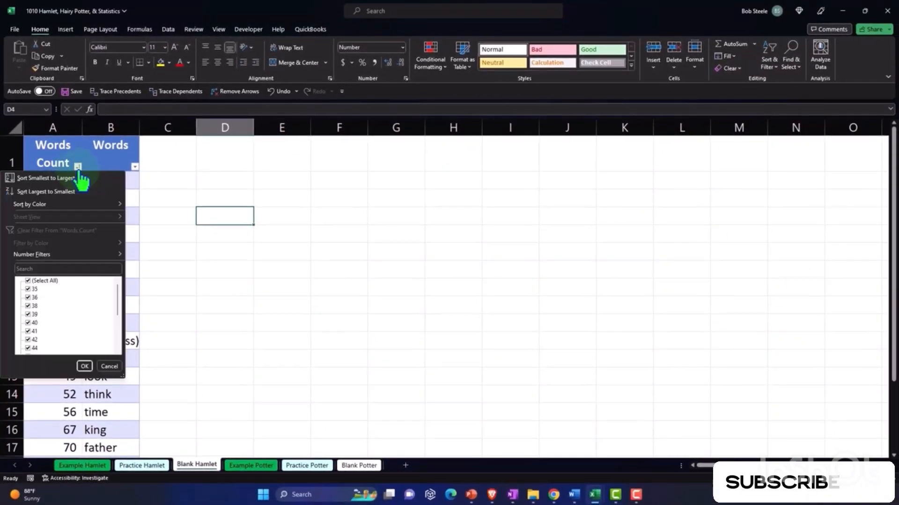
left_click(76, 189)
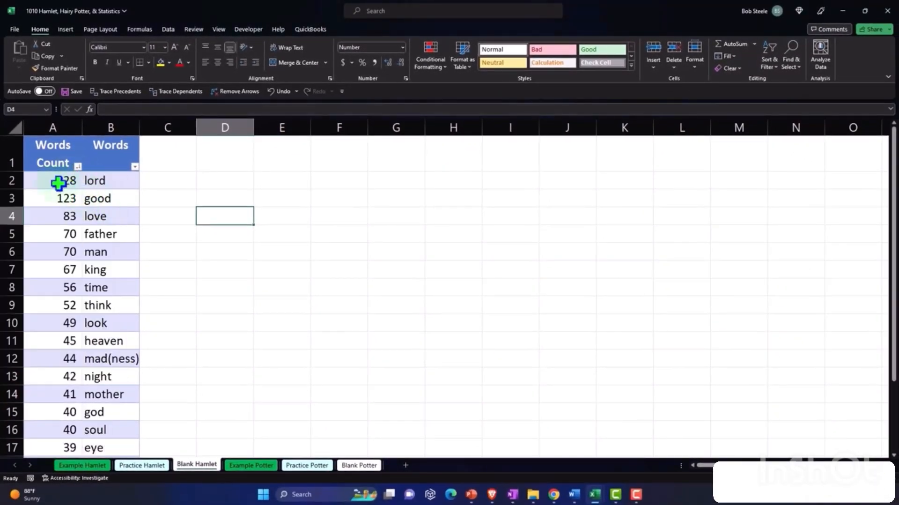
left_click(50, 178)
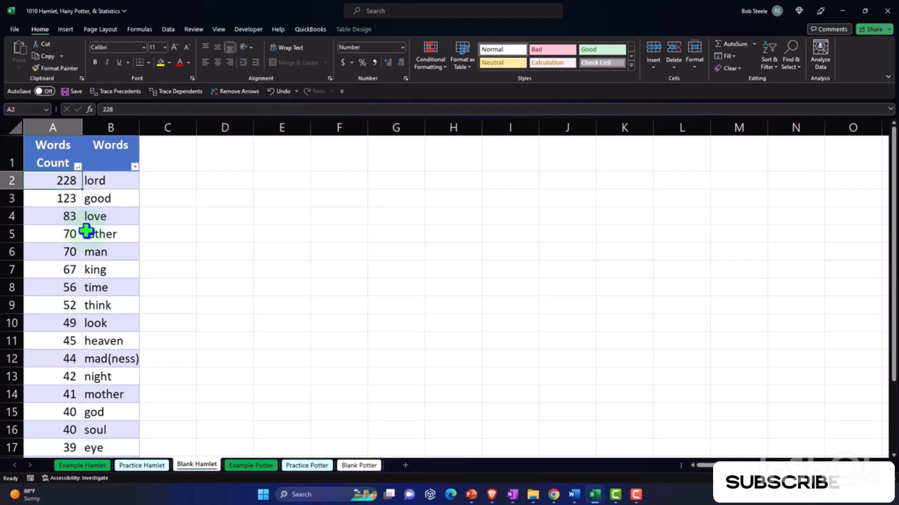
left_click(113, 181)
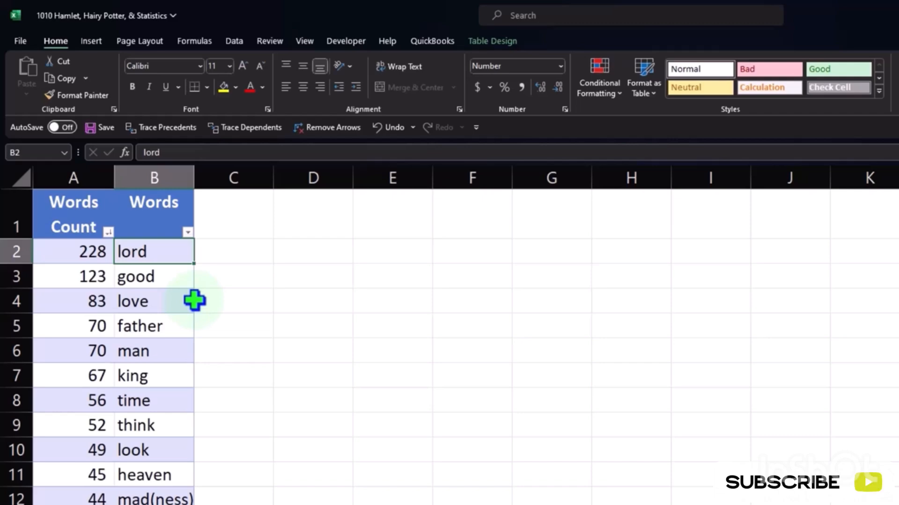
scroll(189, 321, "down", 2)
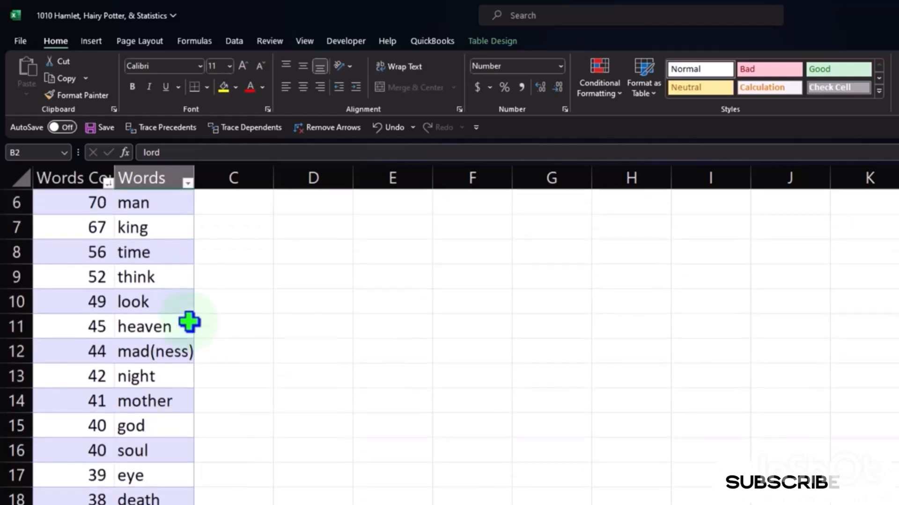
- Select the whole table with its headers, browse the recommended chart types for it, and close the chart dialog without inserting one
scroll(189, 321, "down", 1)
scroll(188, 321, "up", 3)
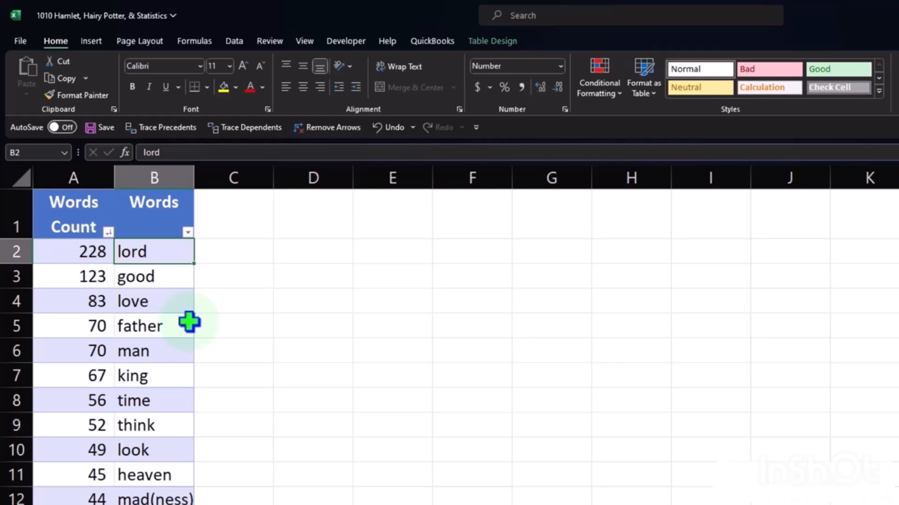
left_click_drag(69, 218, 103, 475)
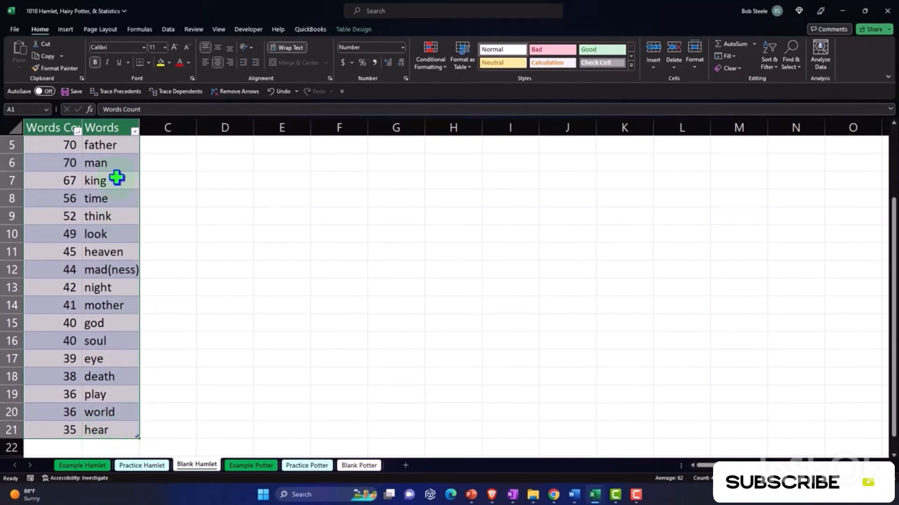
left_click(65, 29)
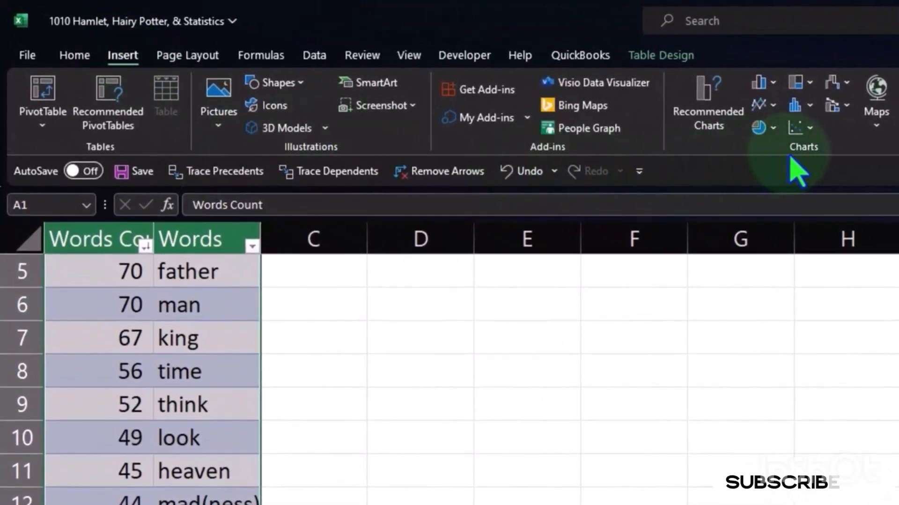
left_click(707, 118)
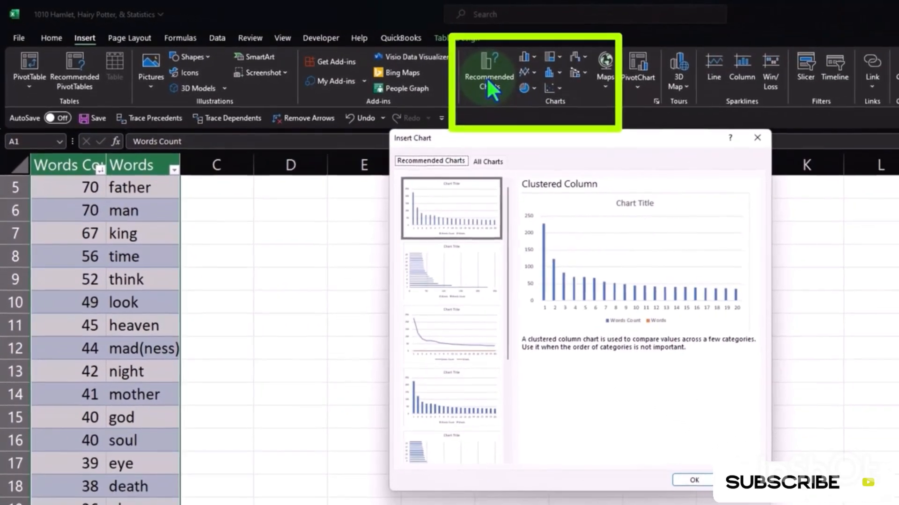
scroll(459, 309, "down", 3)
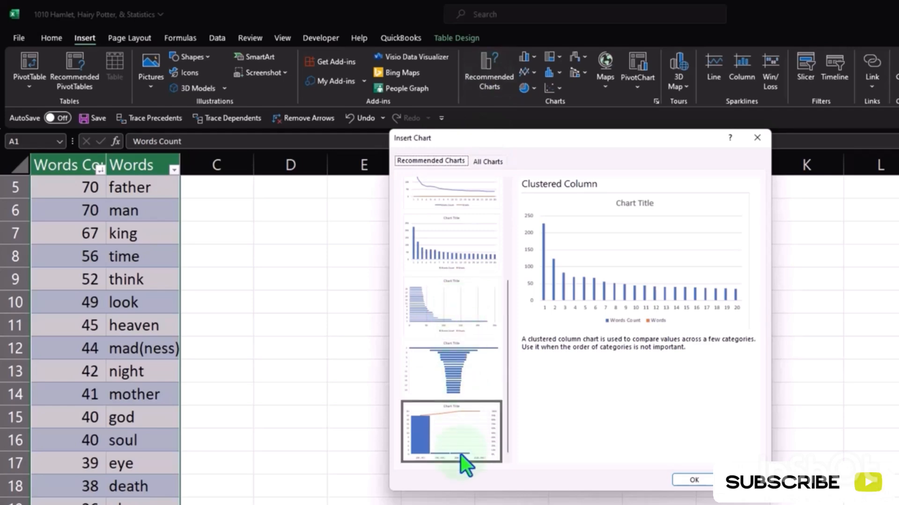
scroll(461, 454, "up", 5)
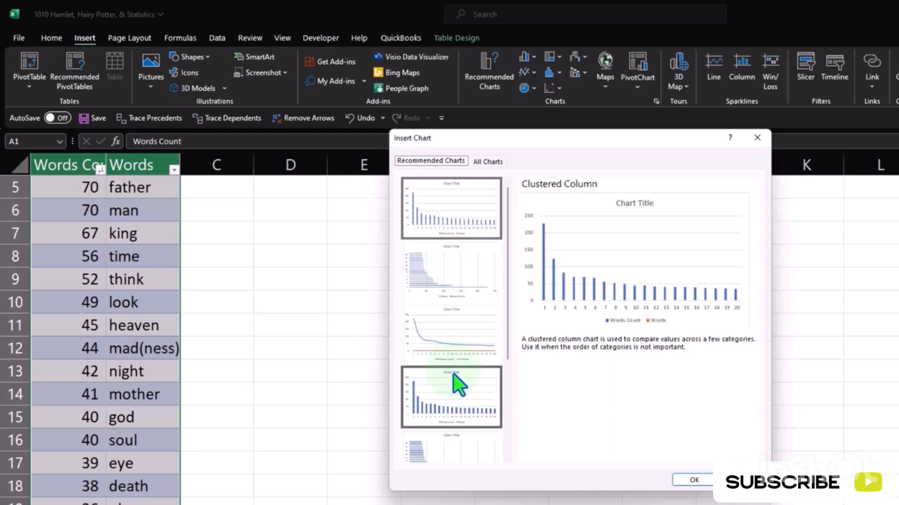
left_click(757, 138)
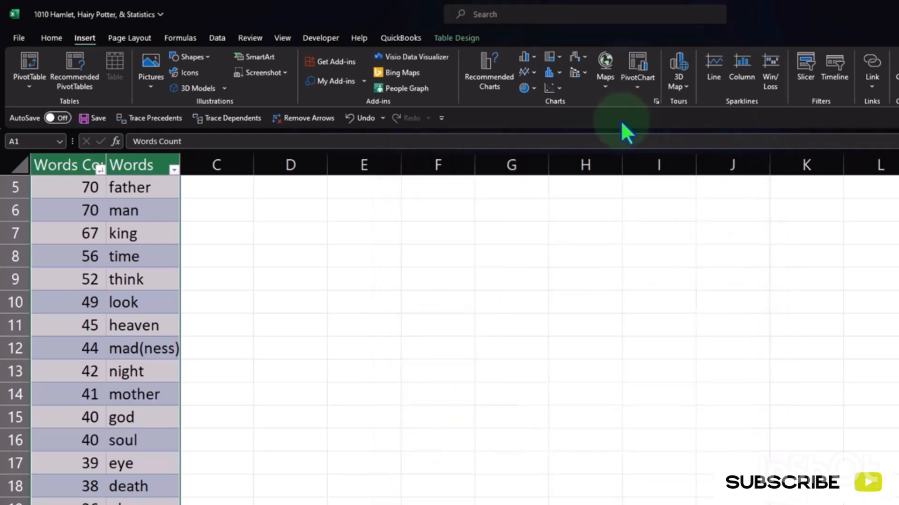
- Try a 2-D clustered column chart of the selected table, compare it with the data, and delete the chart
left_click(532, 56)
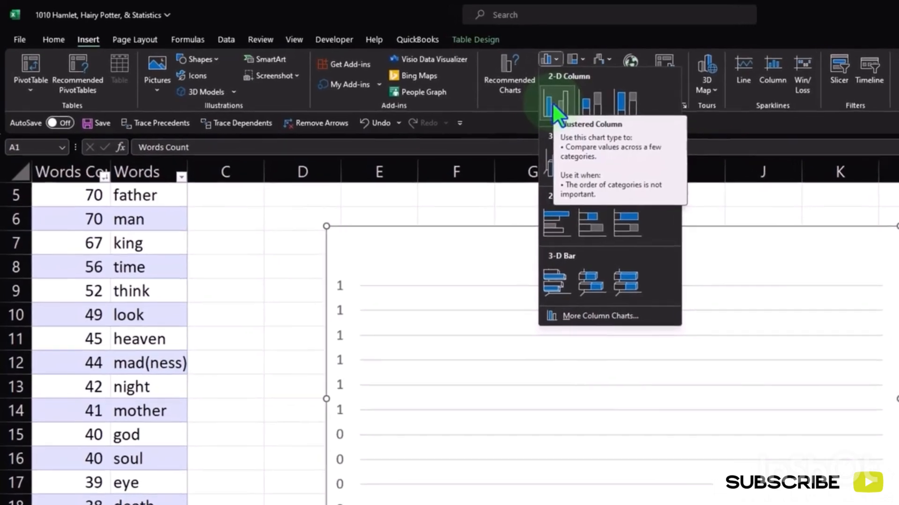
left_click(557, 104)
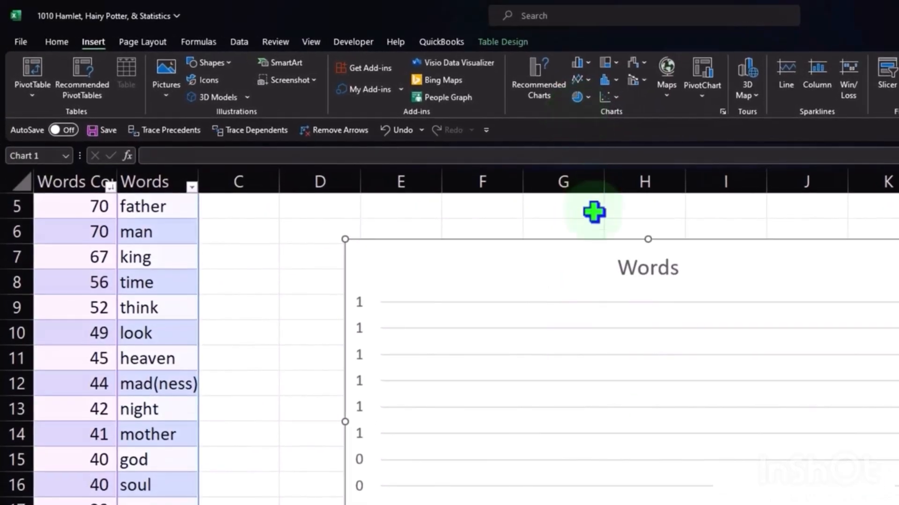
scroll(195, 360, "up", 2)
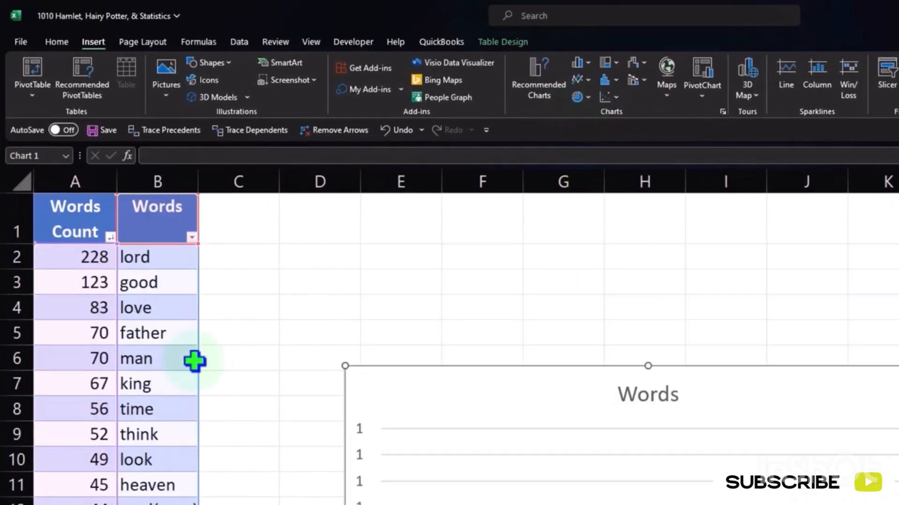
scroll(194, 360, "down", 2)
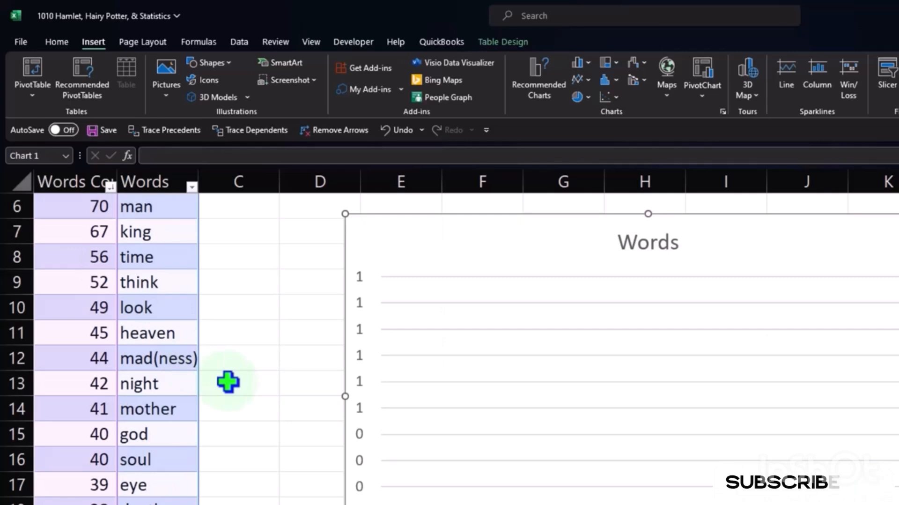
scroll(228, 382, "up", 2)
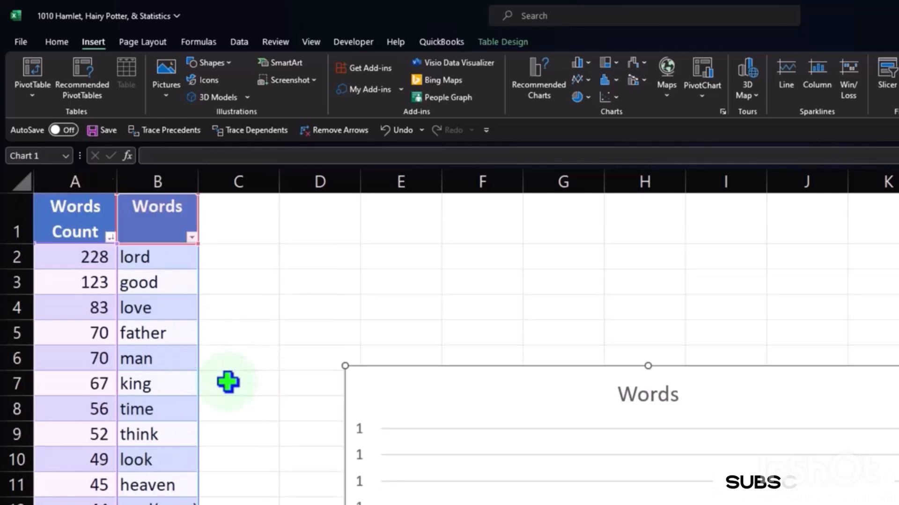
left_click(411, 371)
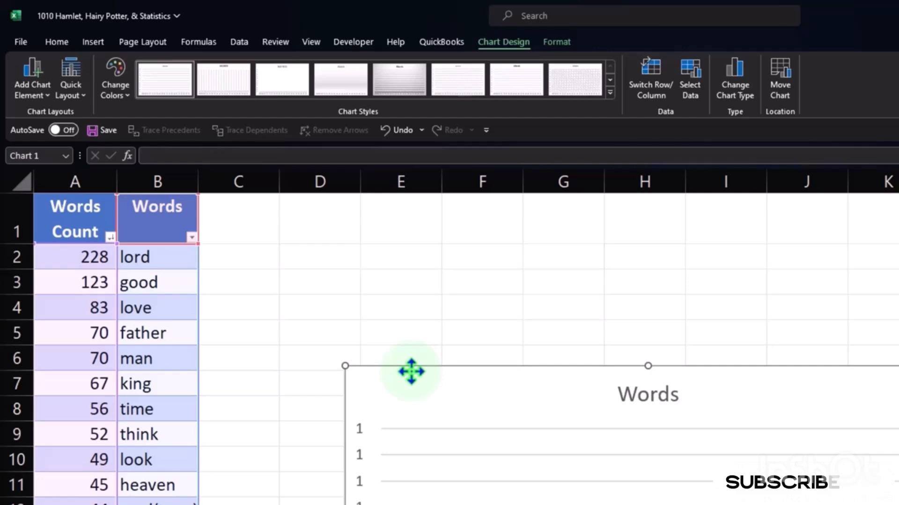
key("Delete")
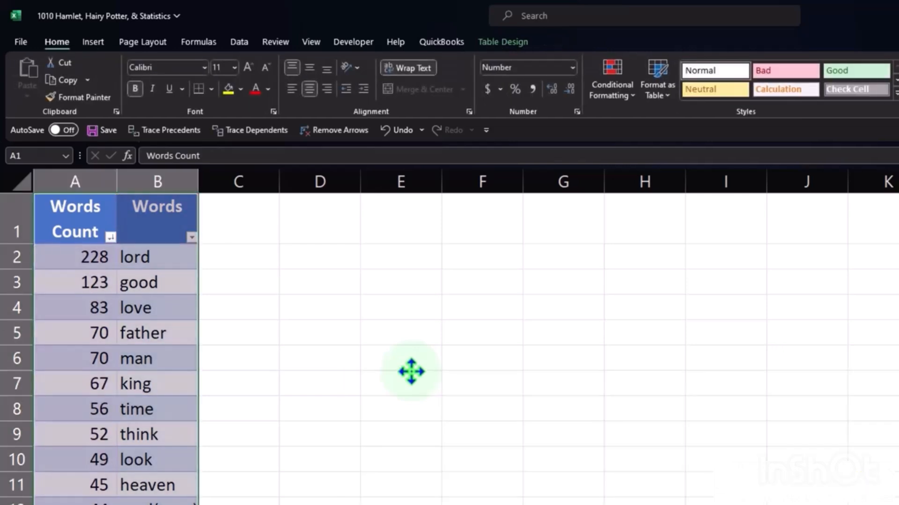
left_click(411, 371)
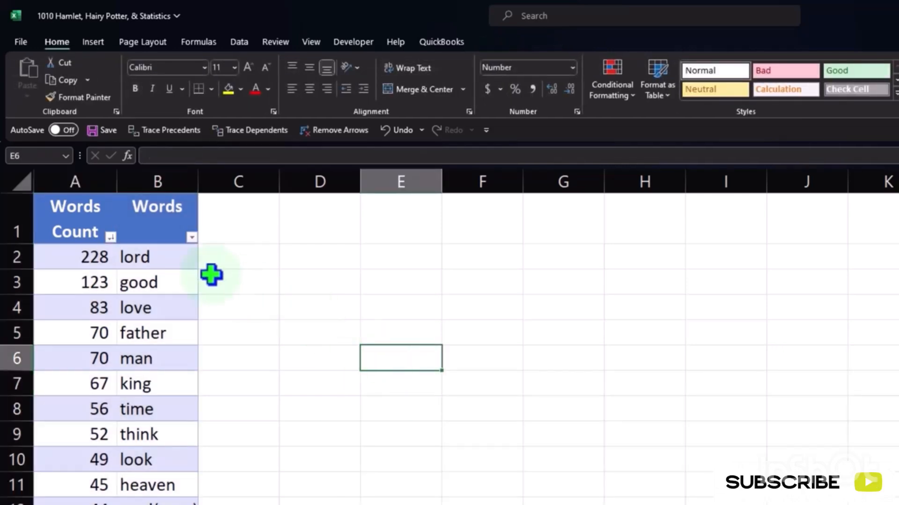
- Change the header in cell A1 to Word Count
left_click(145, 237)
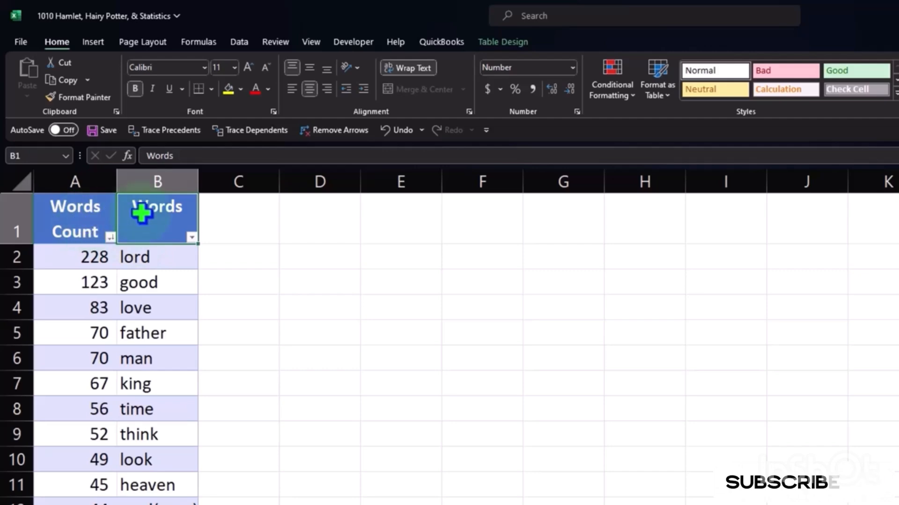
double_click(110, 209)
key("BackSpace")
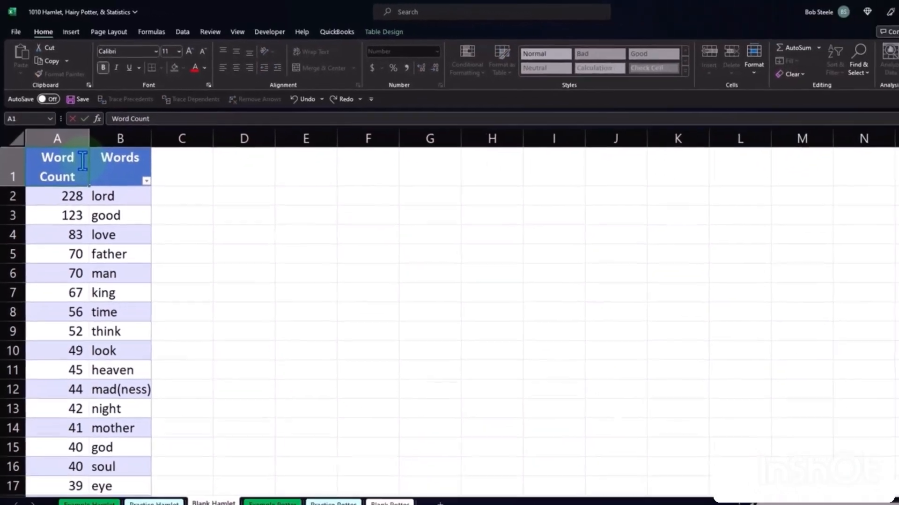
key("Return")
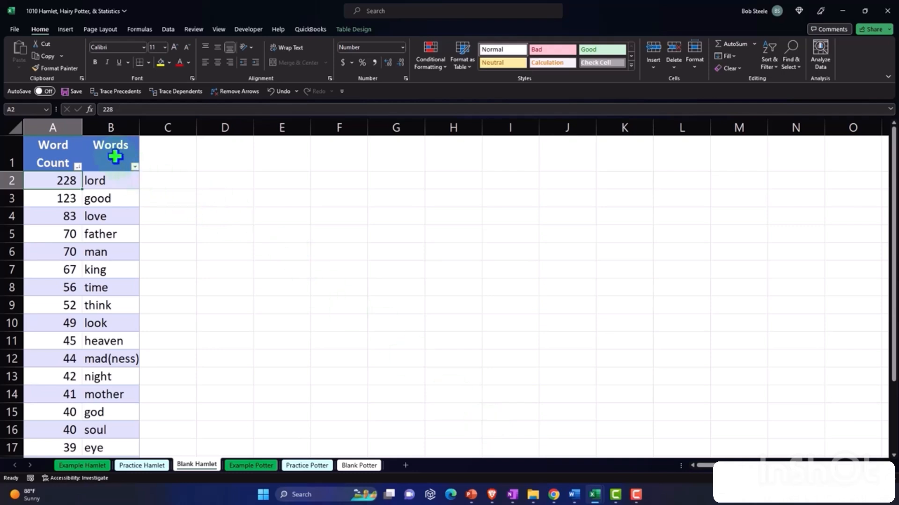
- Move the Words column of the table in front of the Word Count column
key("ctrl+z")
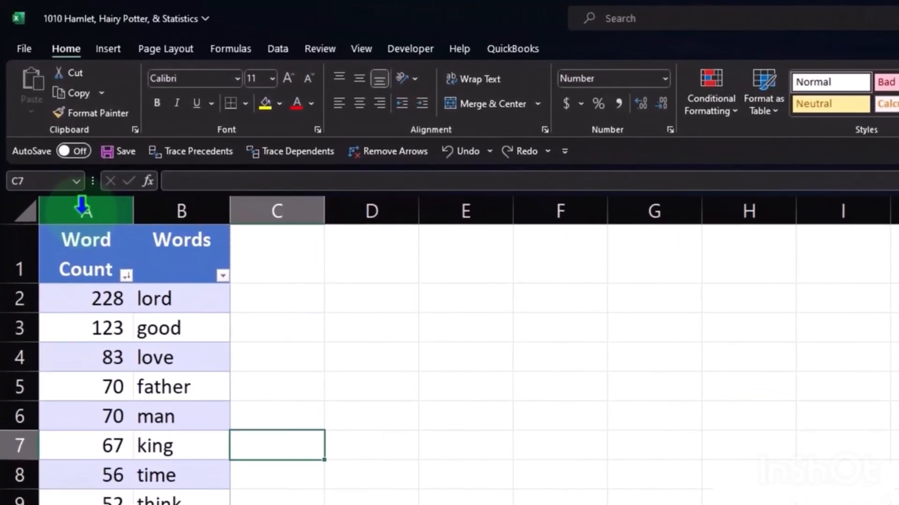
left_click(204, 201)
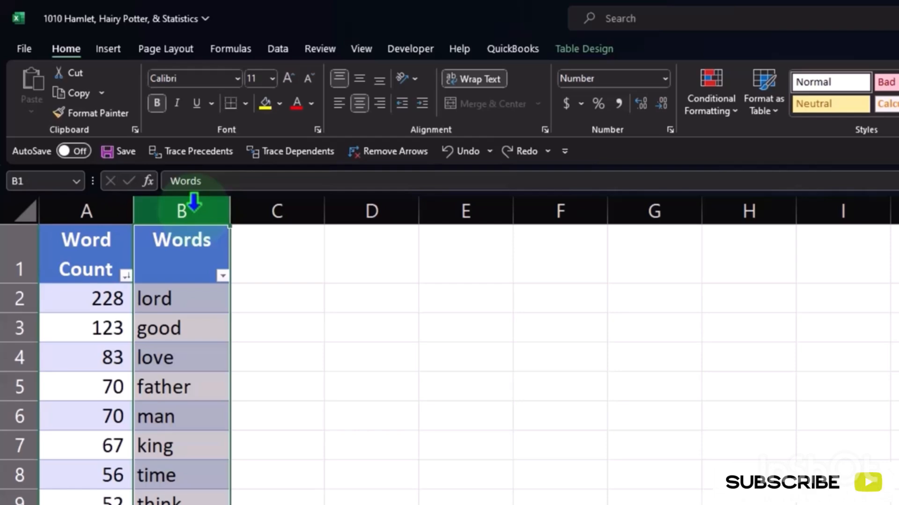
scroll(191, 250, "down", 4)
scroll(191, 250, "up", 4)
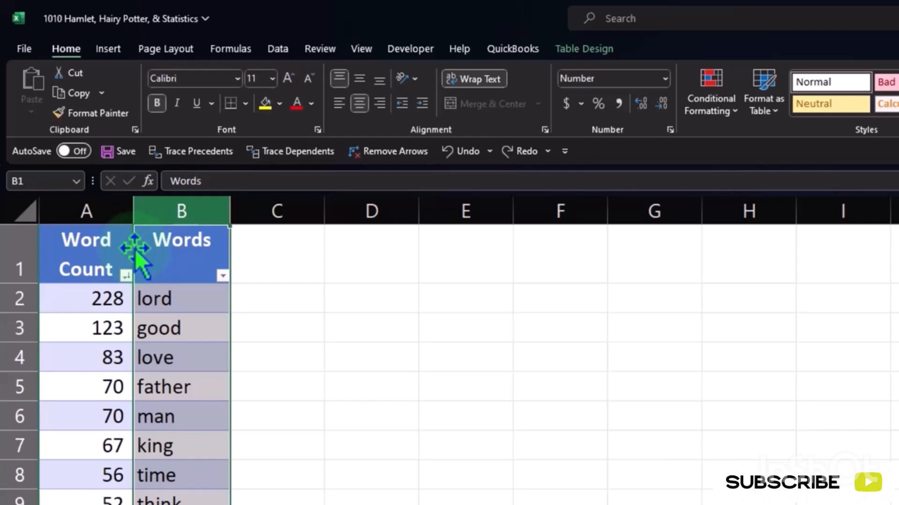
left_click_drag(135, 252, 50, 251)
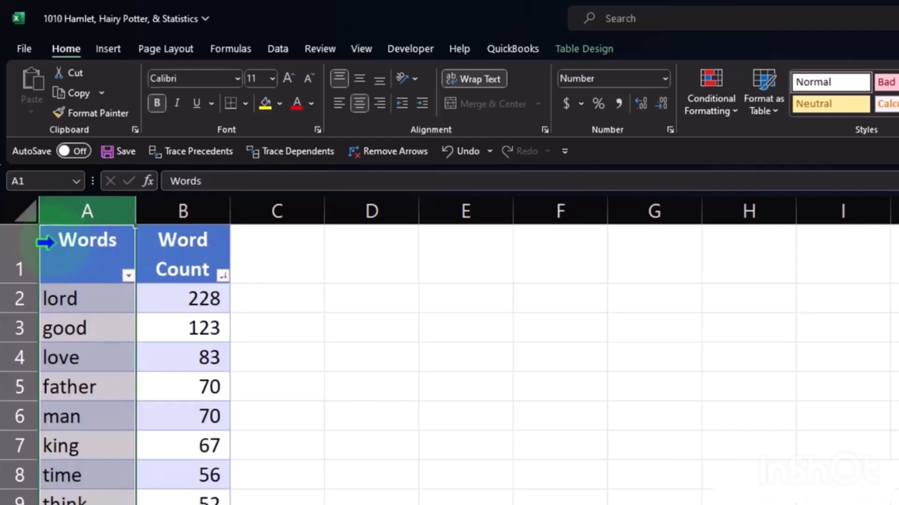
left_click(80, 250)
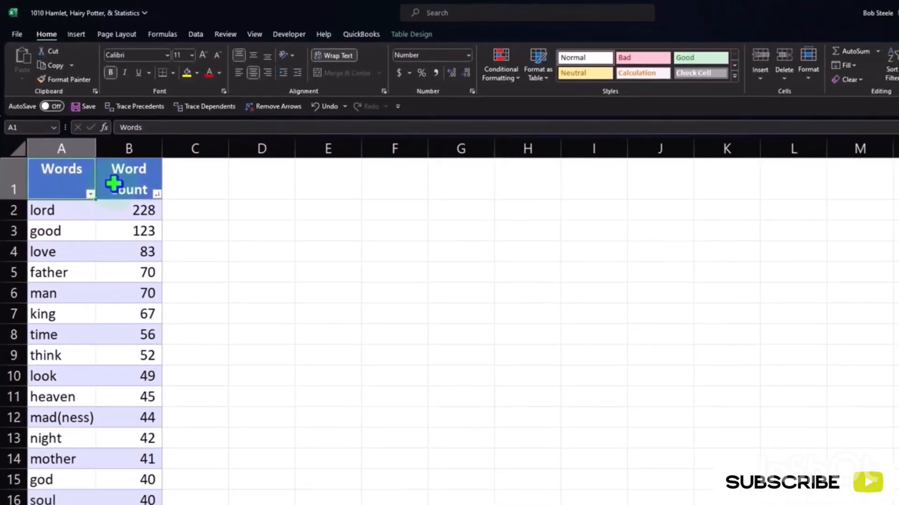
left_click(152, 245)
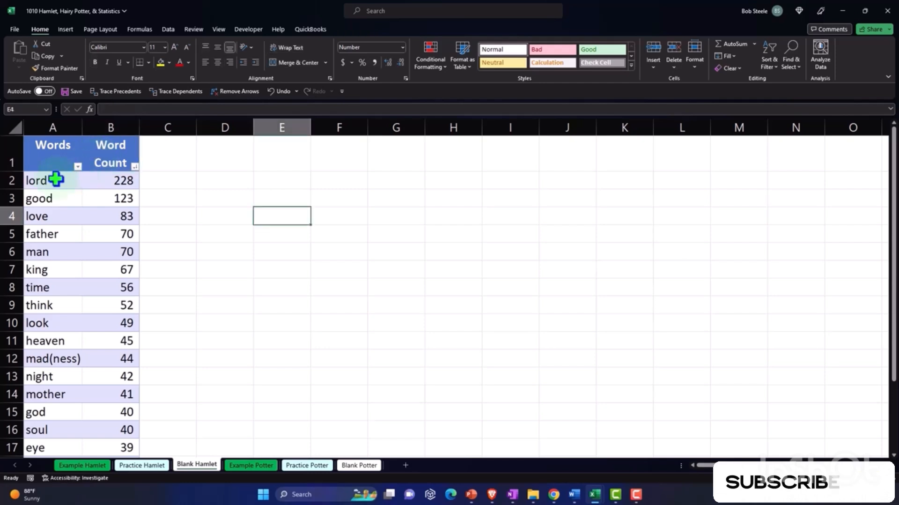
- Insert a 2-D clustered column chart of the table range A1:B21, and move it beside the table, starting in column C
left_click_drag(56, 179, 104, 423)
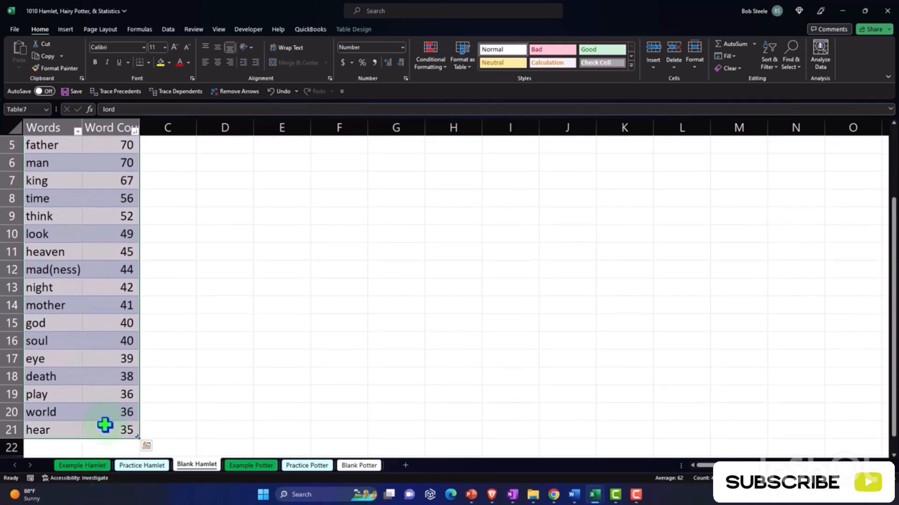
scroll(102, 410, "up", 2)
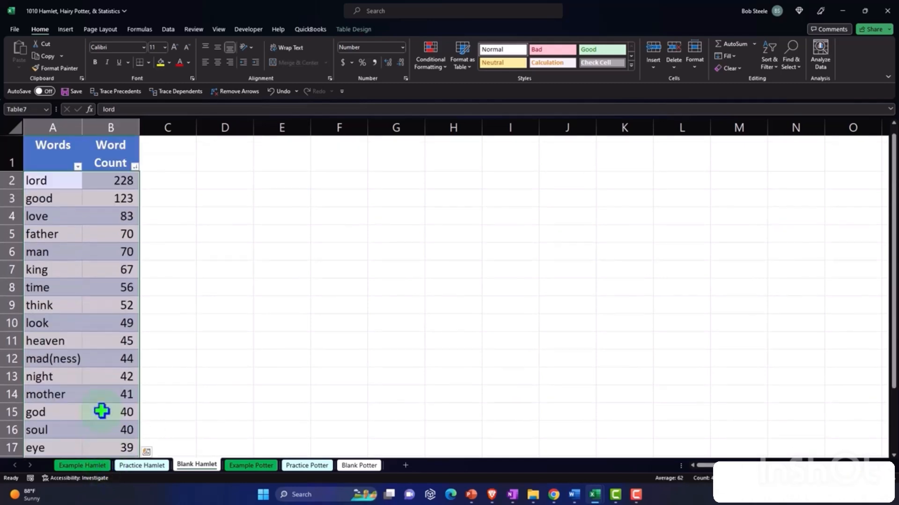
left_click(49, 150)
left_click_drag(71, 163, 111, 433)
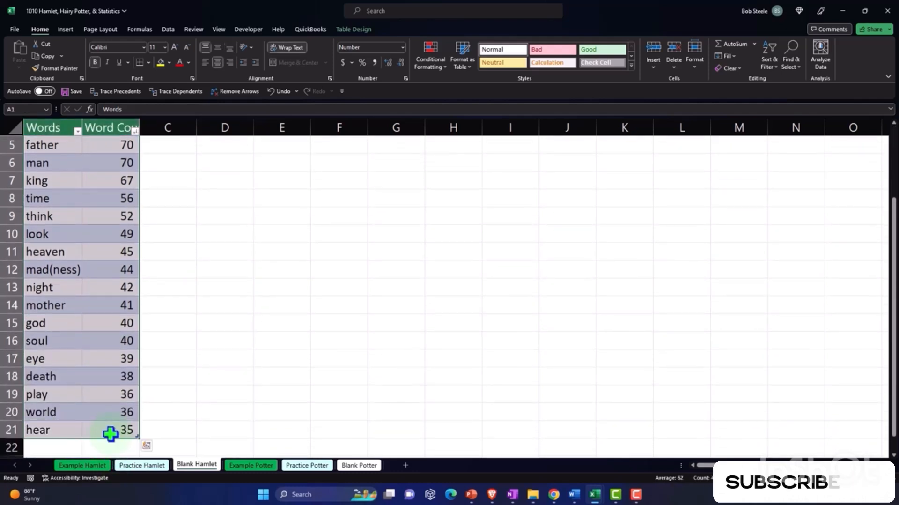
scroll(72, 319, "up", 2)
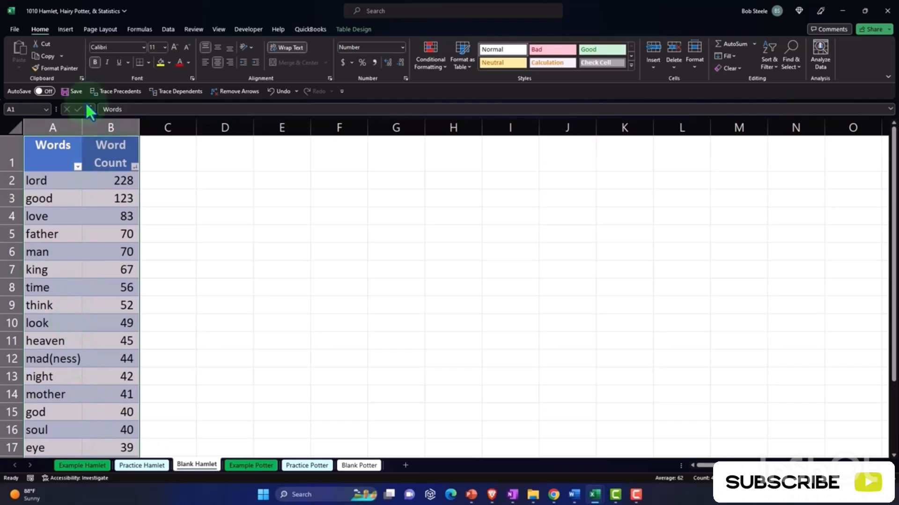
left_click(61, 28)
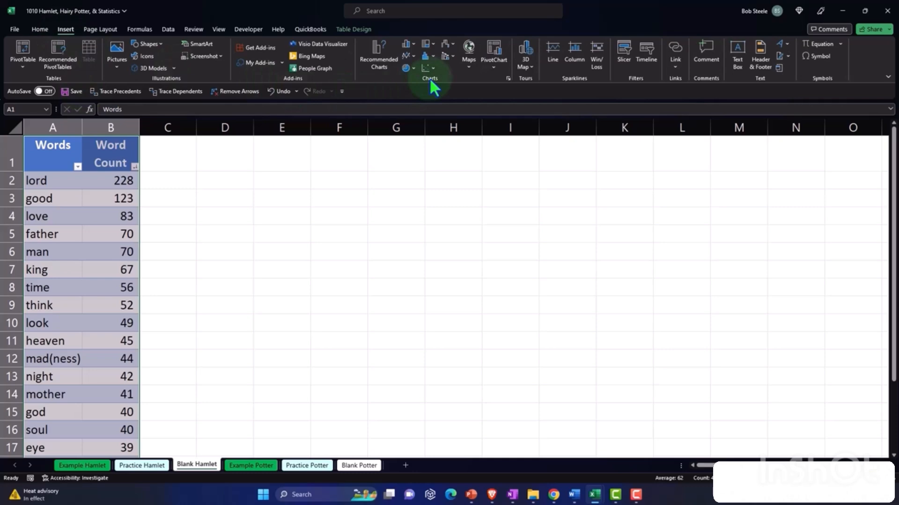
left_click(414, 43)
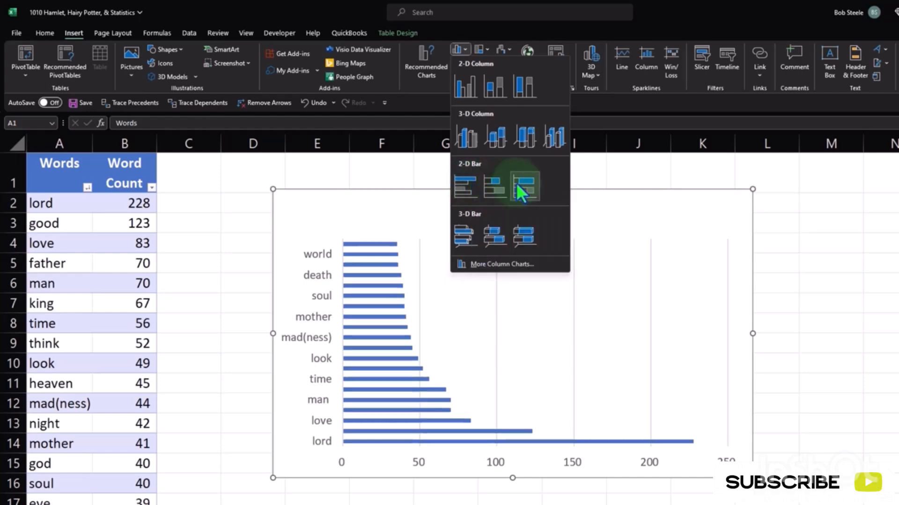
left_click(460, 100)
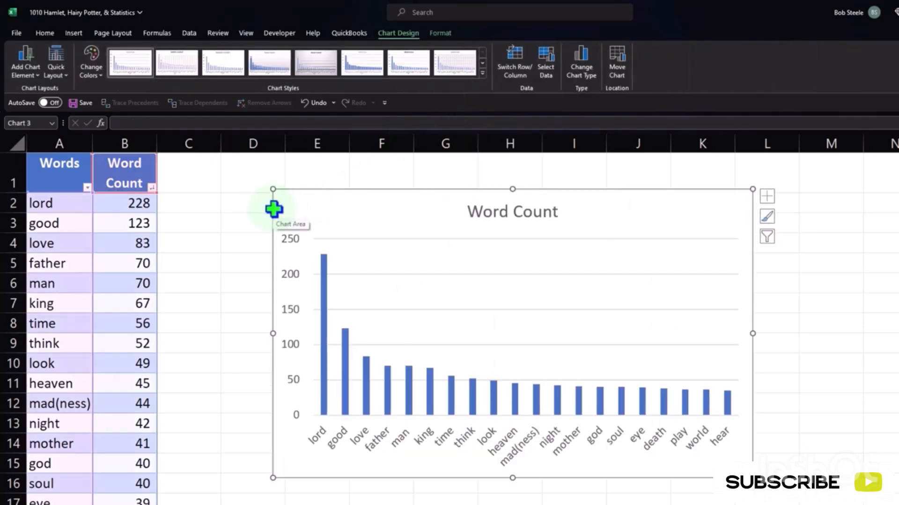
left_click_drag(274, 209, 176, 187)
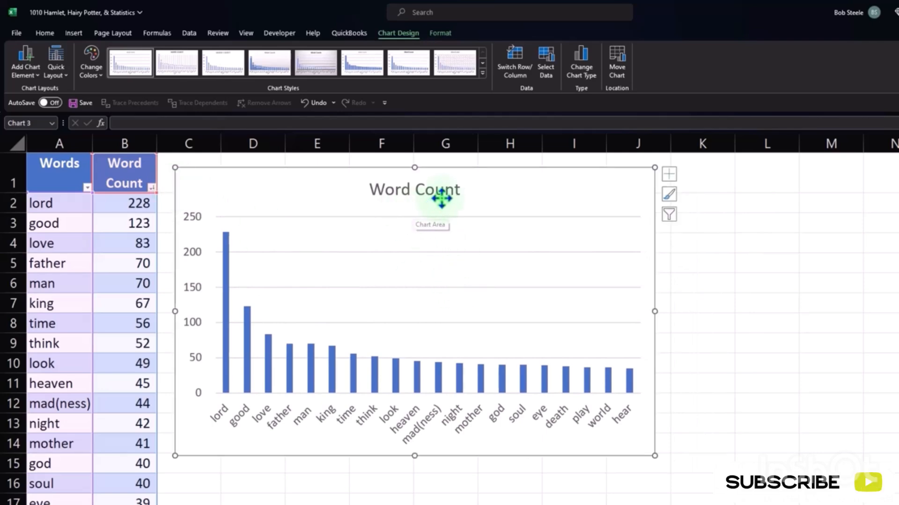
- Change the chart title to Hamlet Word Count
left_click(389, 188)
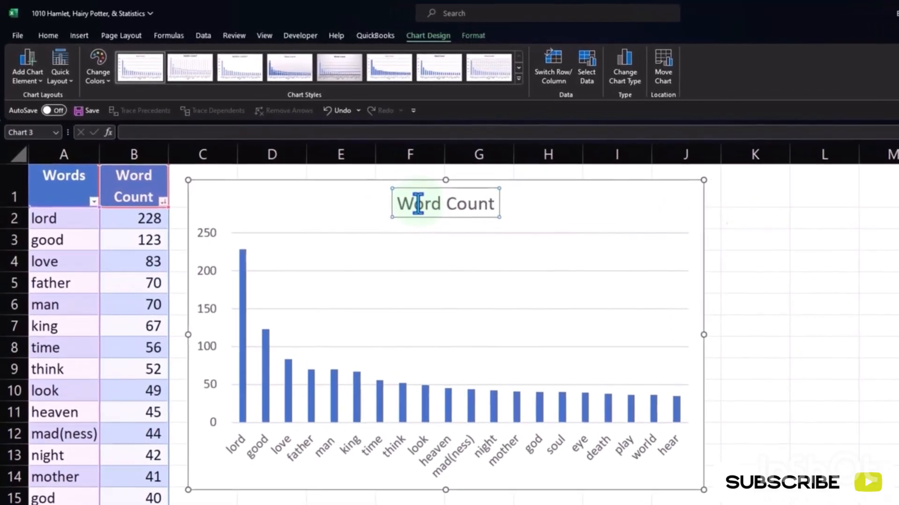
left_click(413, 202)
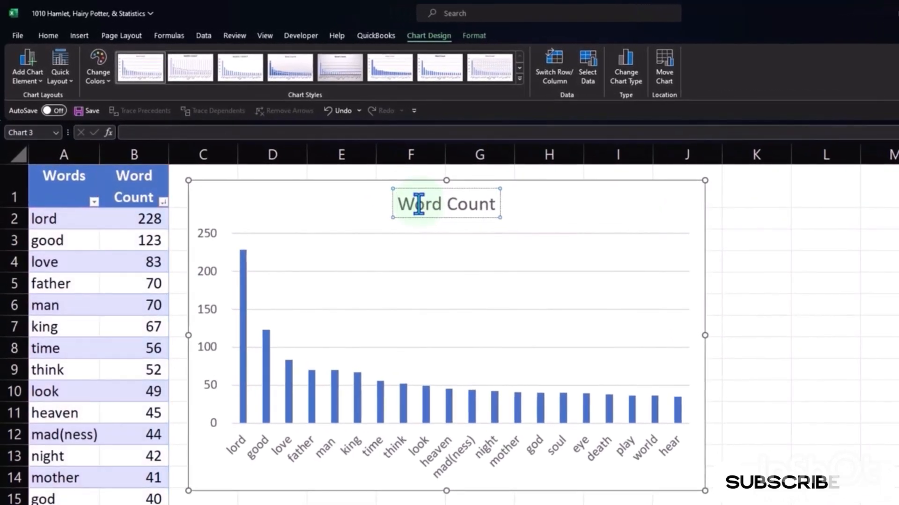
type("Hamlet")
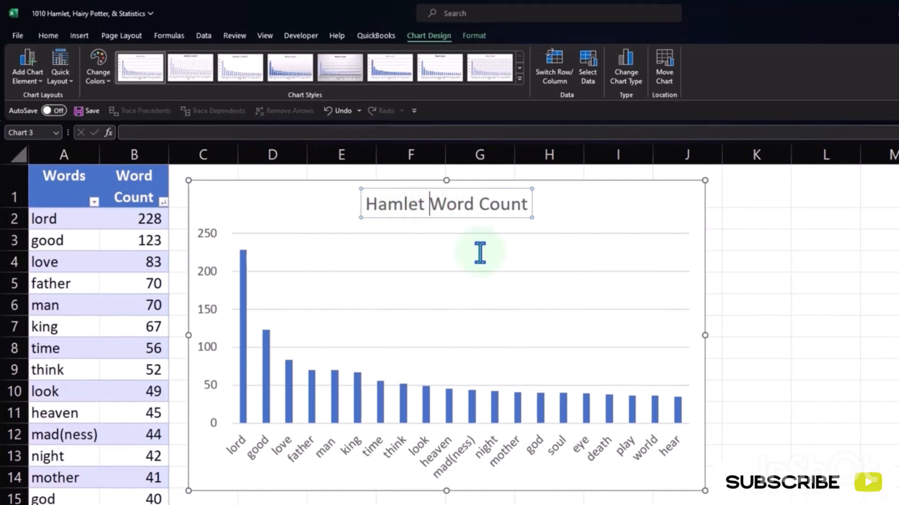
- Enlarge the Hamlet Word Count chart from its lower right corner so it extends through column L
left_click(787, 255)
left_click(703, 489)
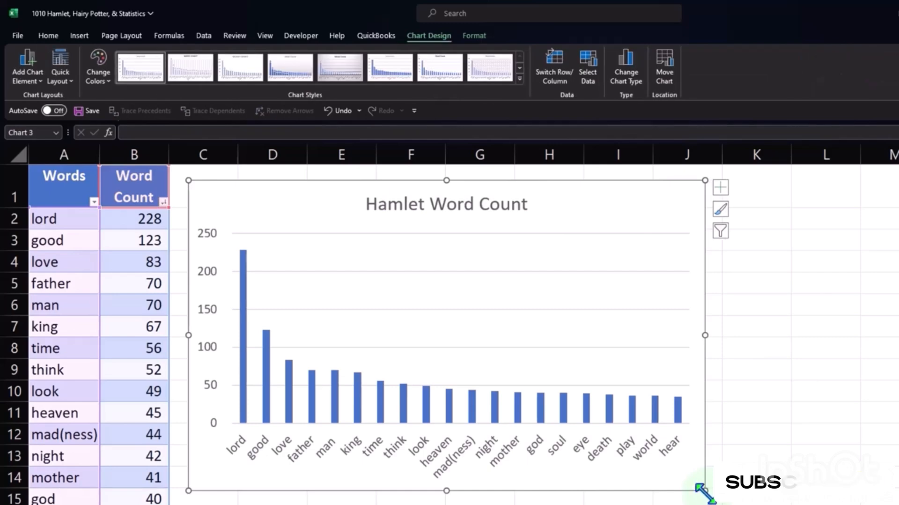
left_click_drag(703, 488, 868, 504)
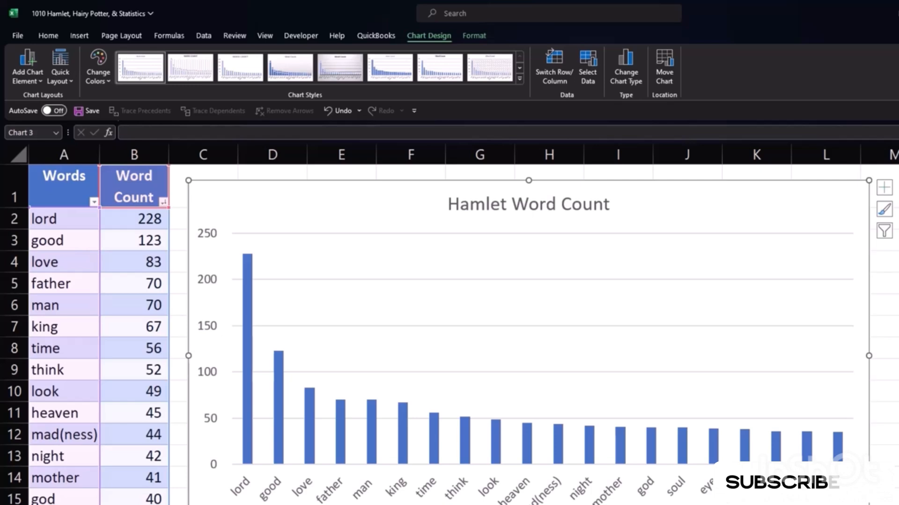
left_click(866, 350)
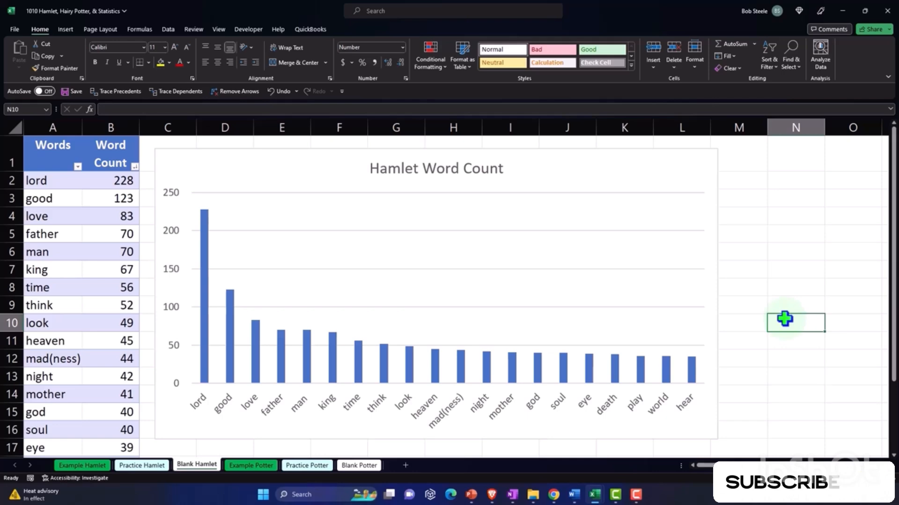
- Preview the Histogram option among the statistic charts and dismiss it without inserting a chart
left_click(66, 29)
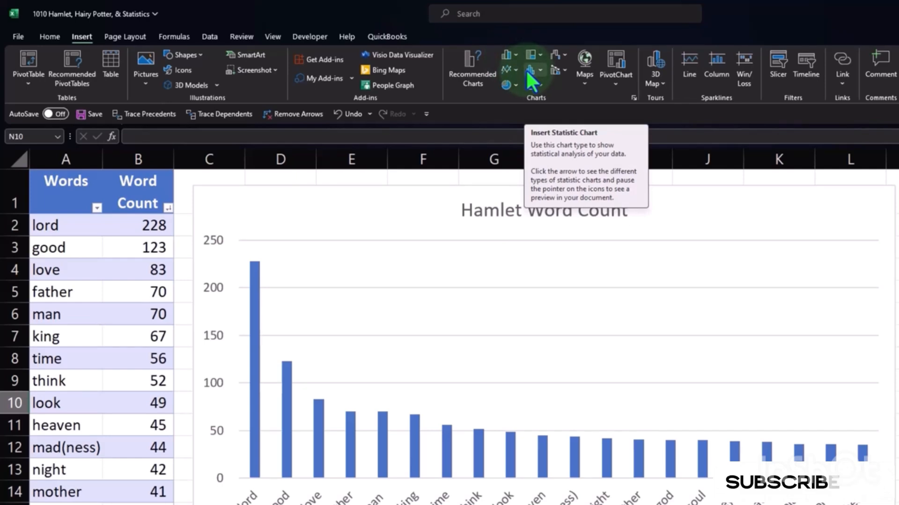
left_click(541, 70)
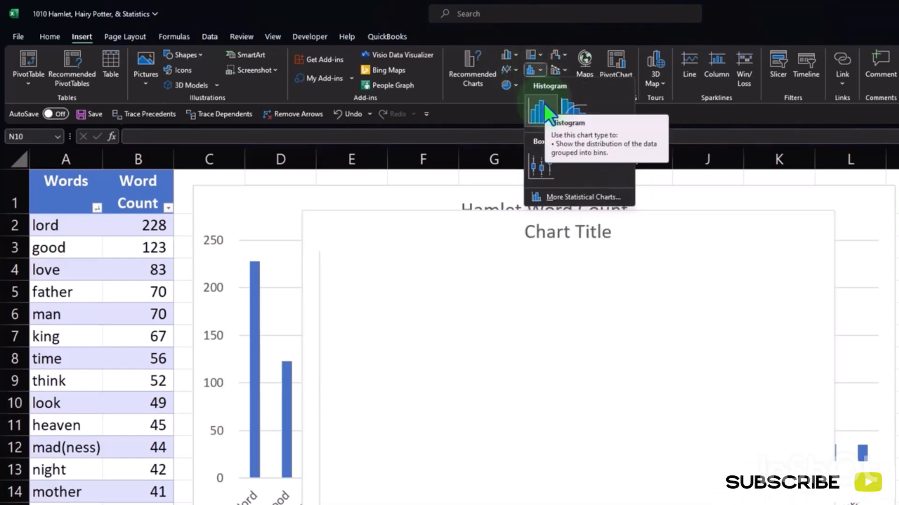
key("Escape")
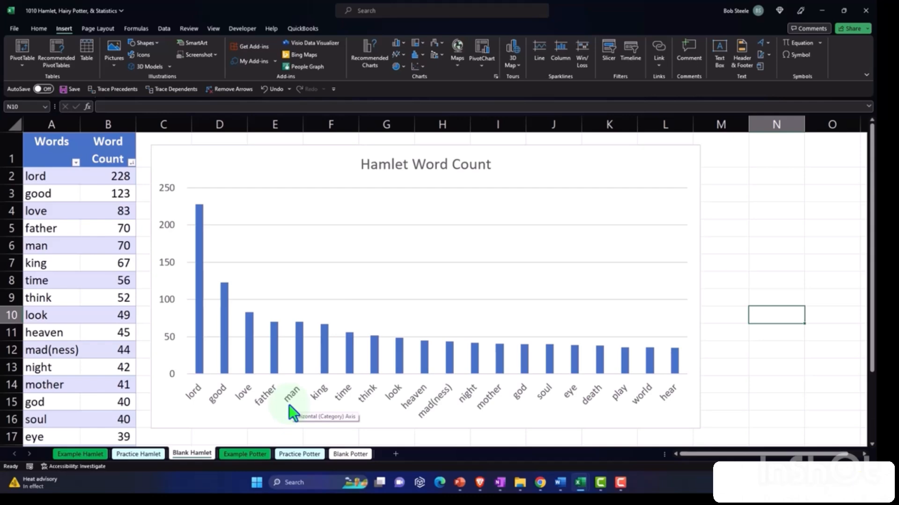
- Examine the first words and counts in the table, A2:B6 and A2:B3, against the columns of the chart
left_click(84, 193)
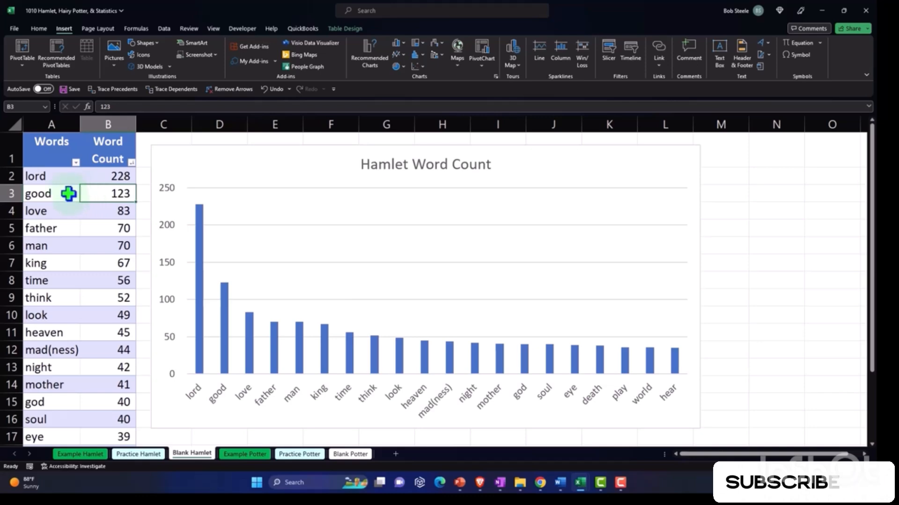
left_click_drag(60, 177, 92, 240)
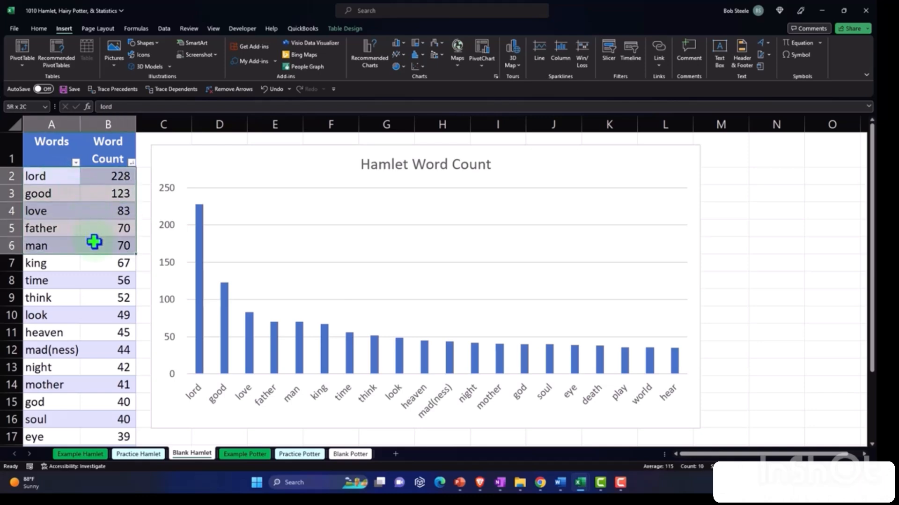
left_click_drag(64, 180, 93, 191)
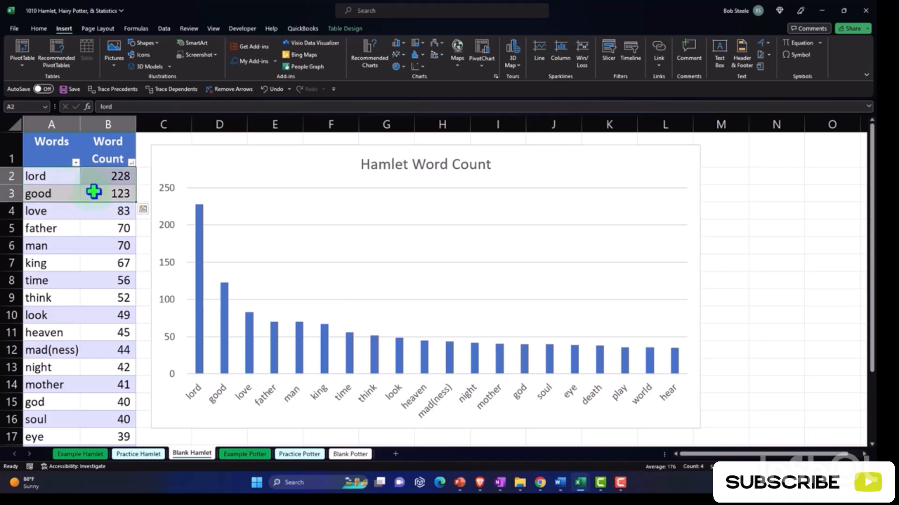
mouse_move(222, 328)
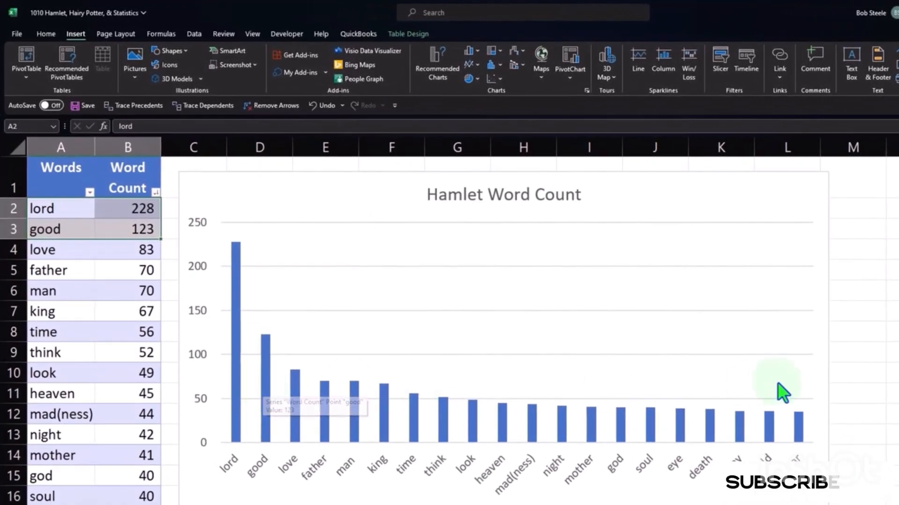
left_click(853, 429)
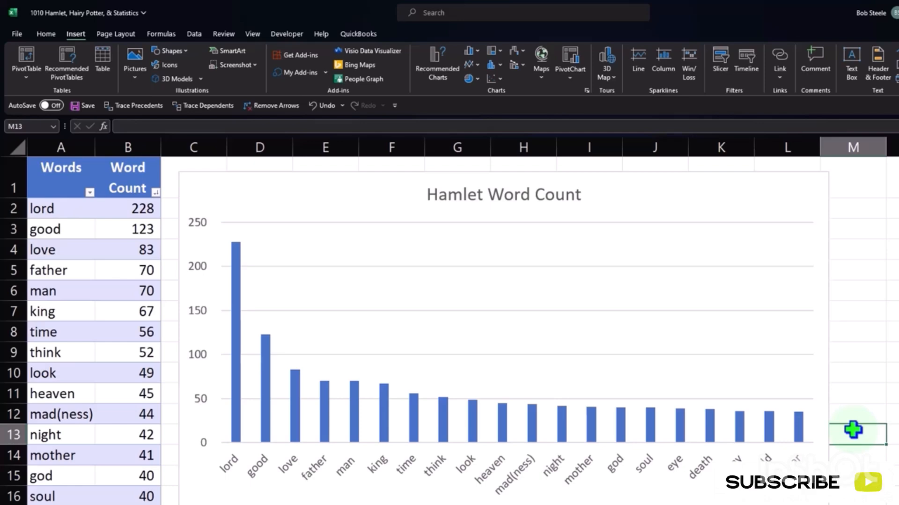
mouse_move(739, 435)
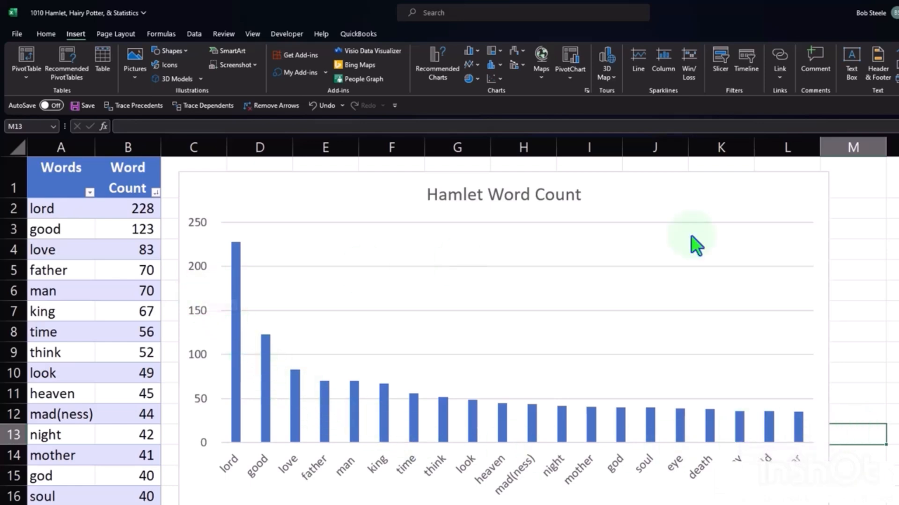
left_click(802, 197)
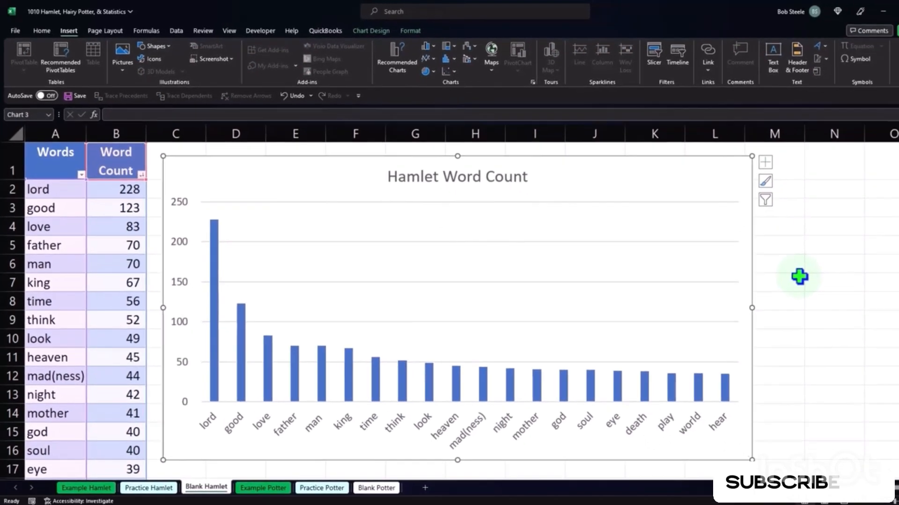
left_click(798, 279)
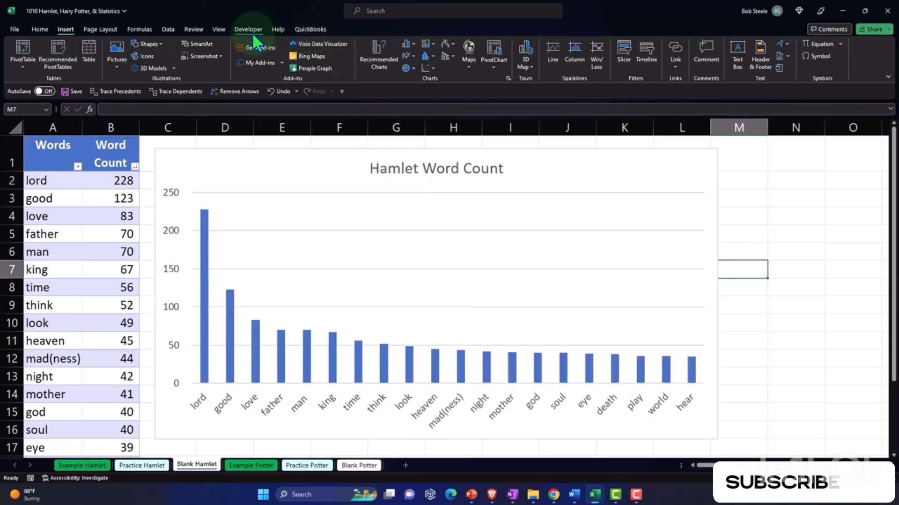
- Look through the elements that can be added to the chart, such as axis titles and data labels, and the quick layouts
left_click(706, 173)
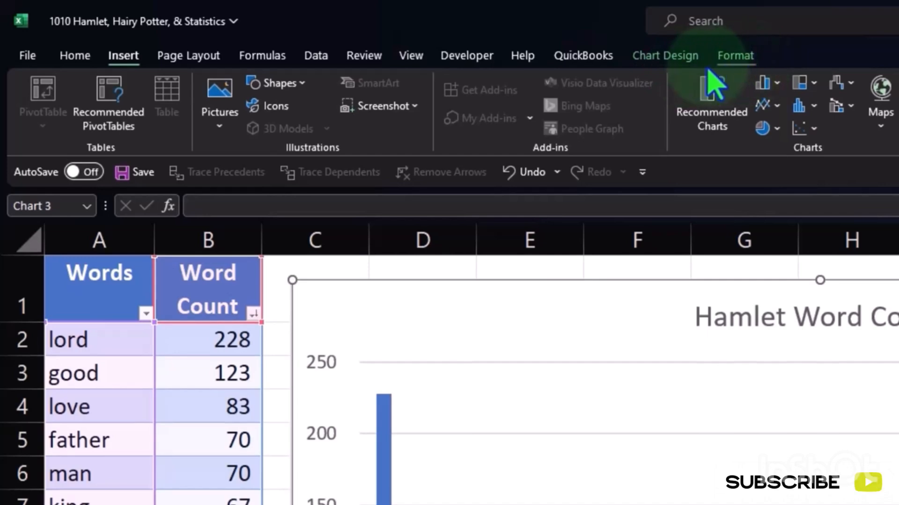
left_click(684, 63)
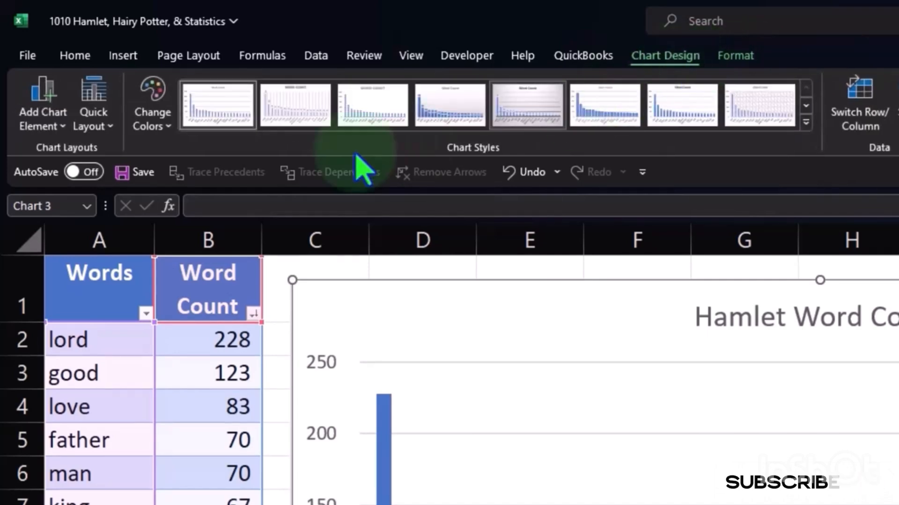
left_click(58, 130)
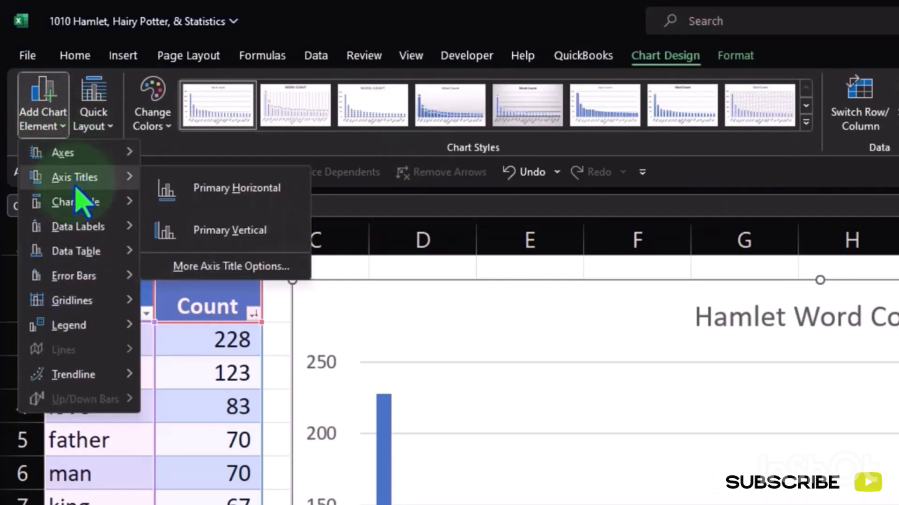
mouse_move(79, 225)
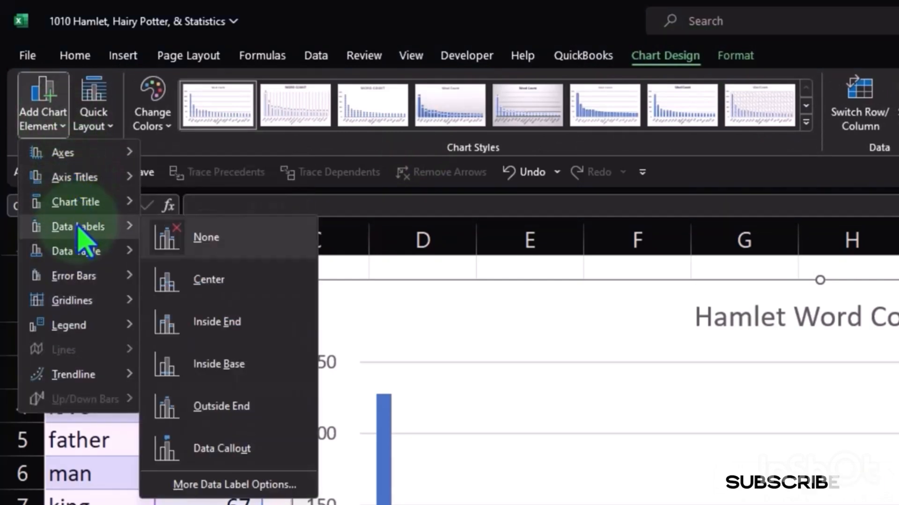
left_click(44, 112)
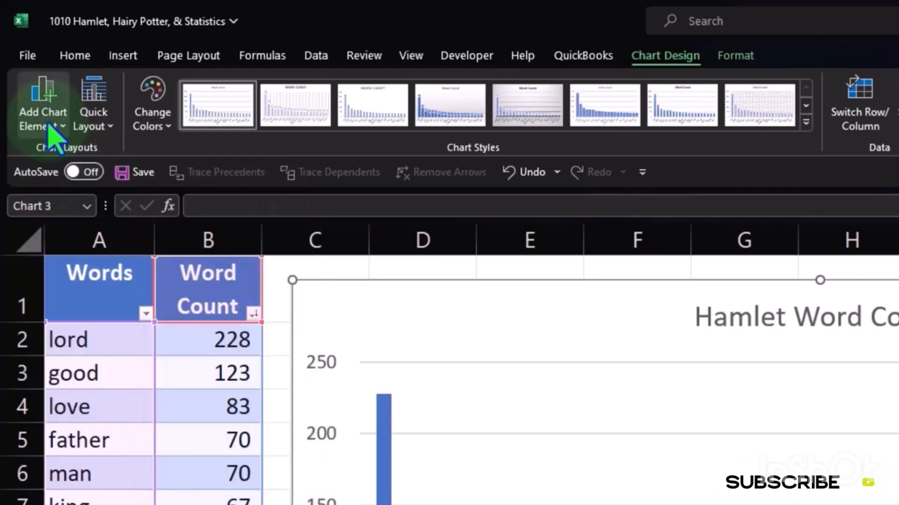
left_click(100, 119)
- Preview the colour palettes and the full set of chart styles on the column chart, keeping its current look
left_click(153, 105)
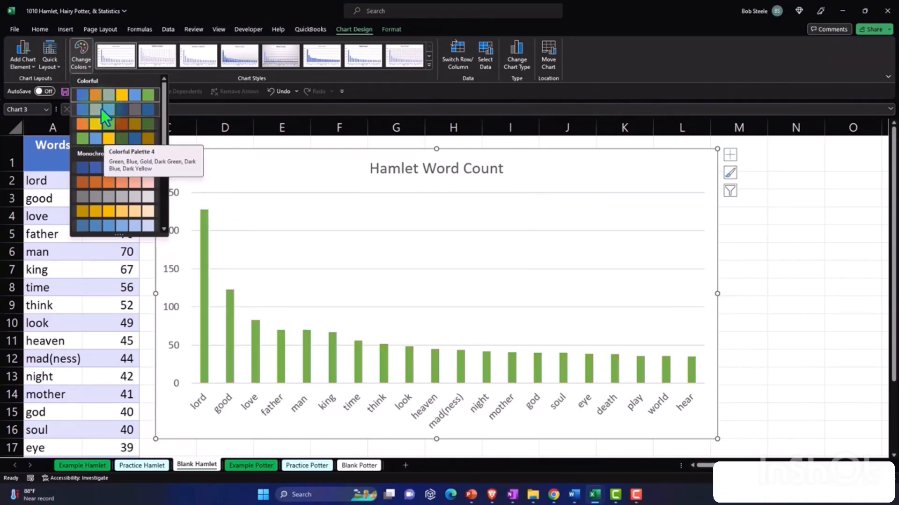
left_click(97, 92)
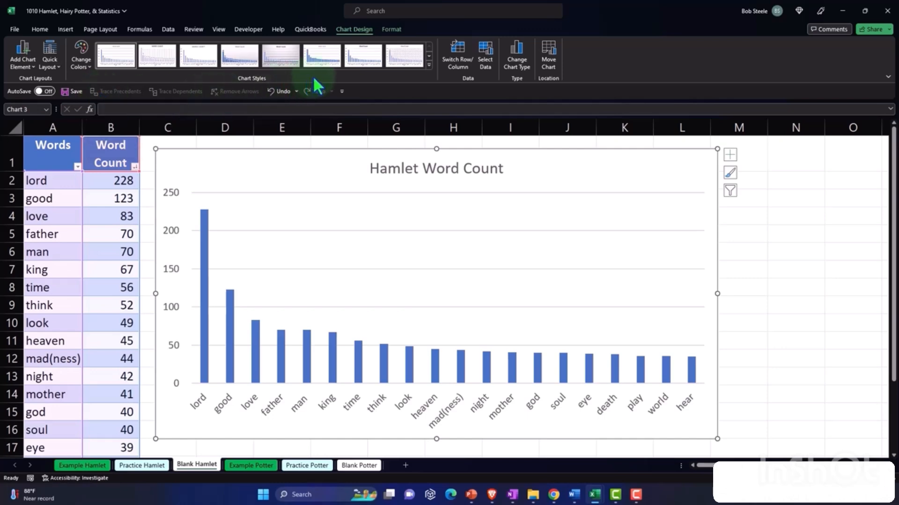
left_click(428, 65)
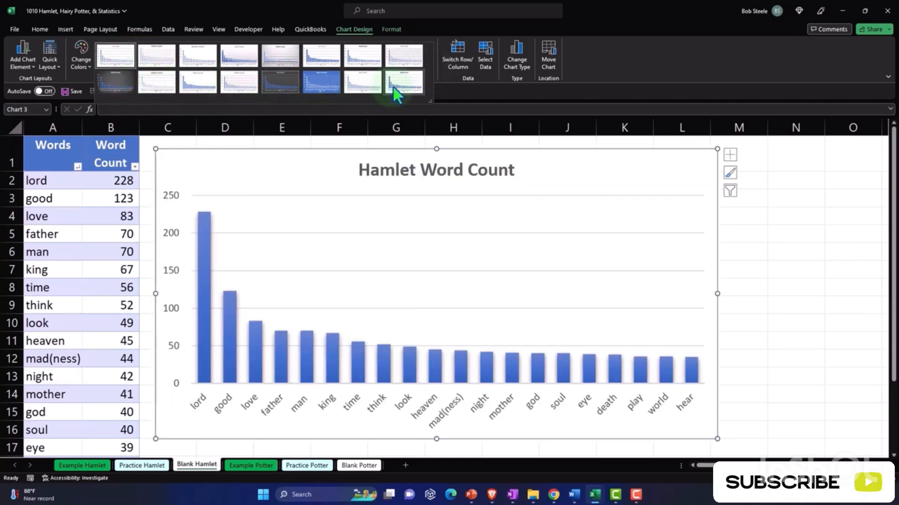
left_click(395, 94)
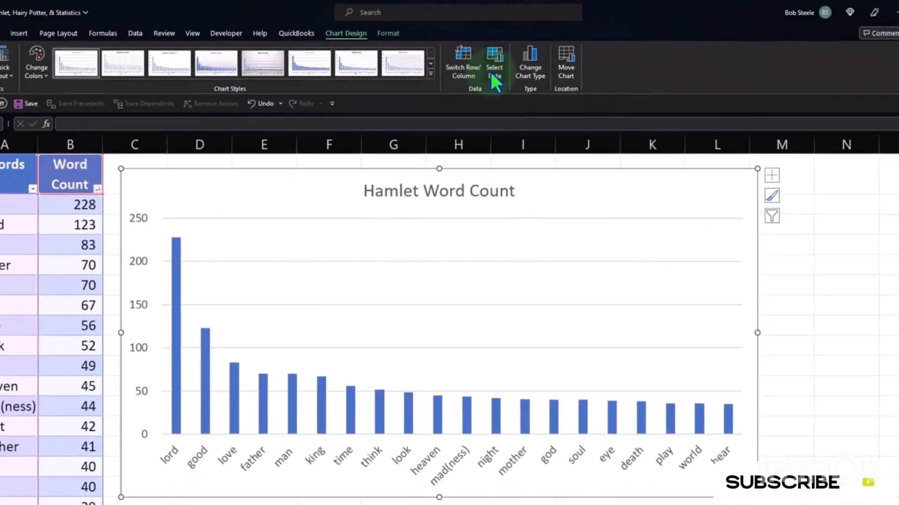
- Inspect the chart's data source and the Word Count series' name and value ranges, closing both dialogs without changes
left_click(530, 98)
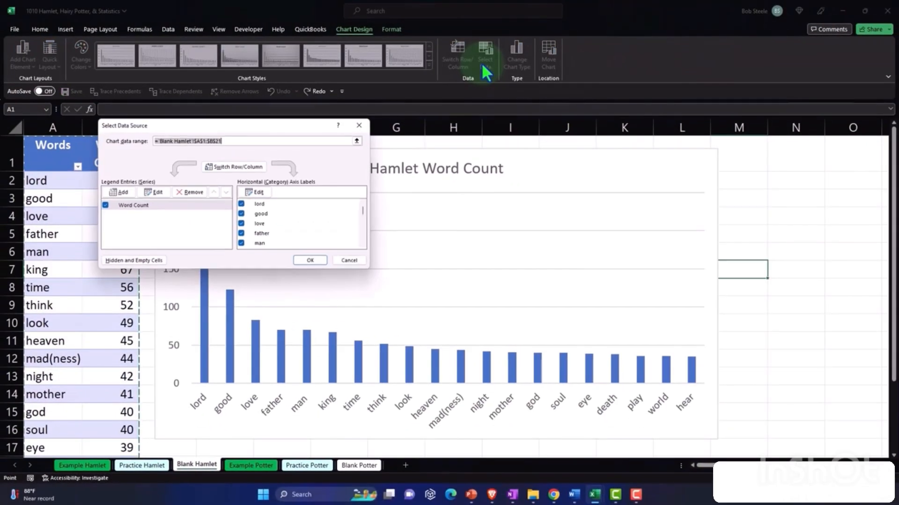
left_click_drag(224, 128, 572, 165)
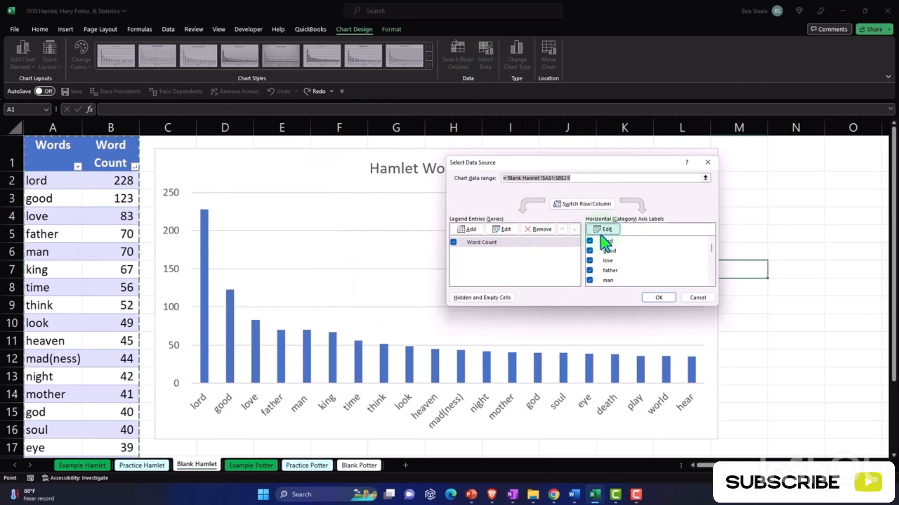
left_click(501, 229)
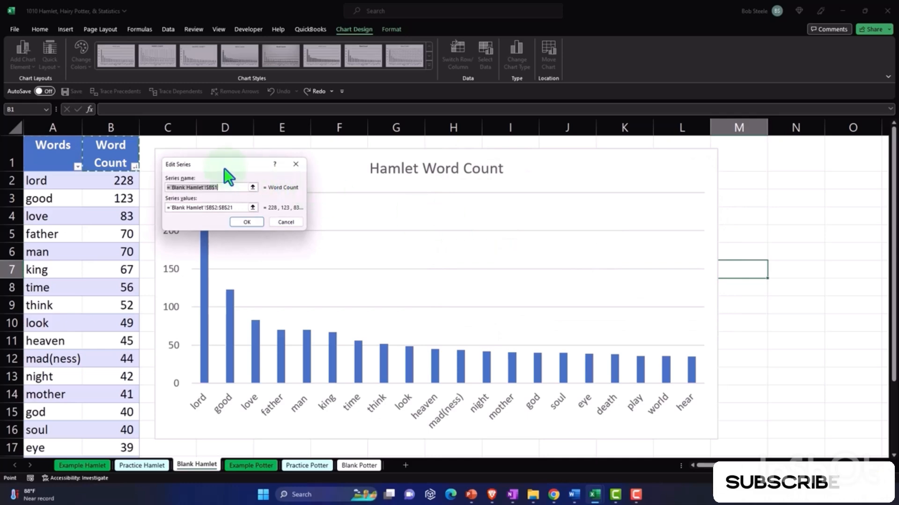
left_click_drag(223, 167, 557, 199)
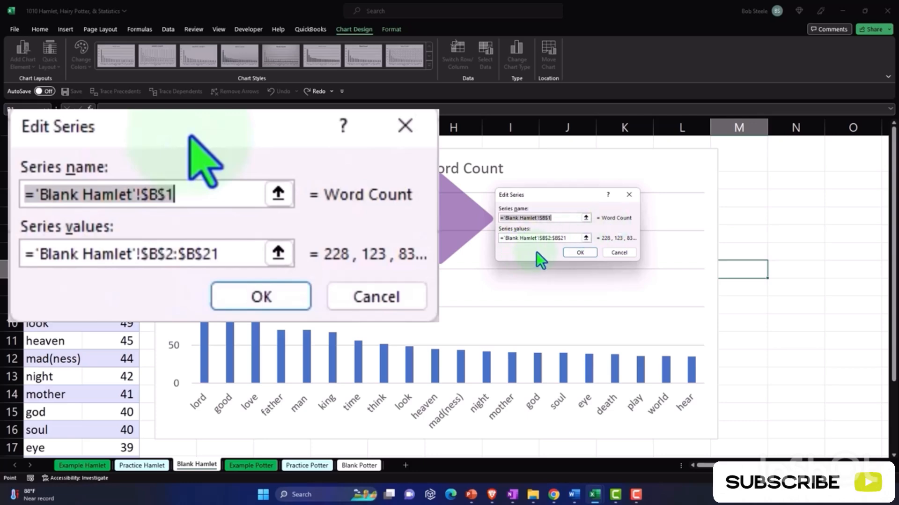
left_click(586, 217)
left_click(631, 210)
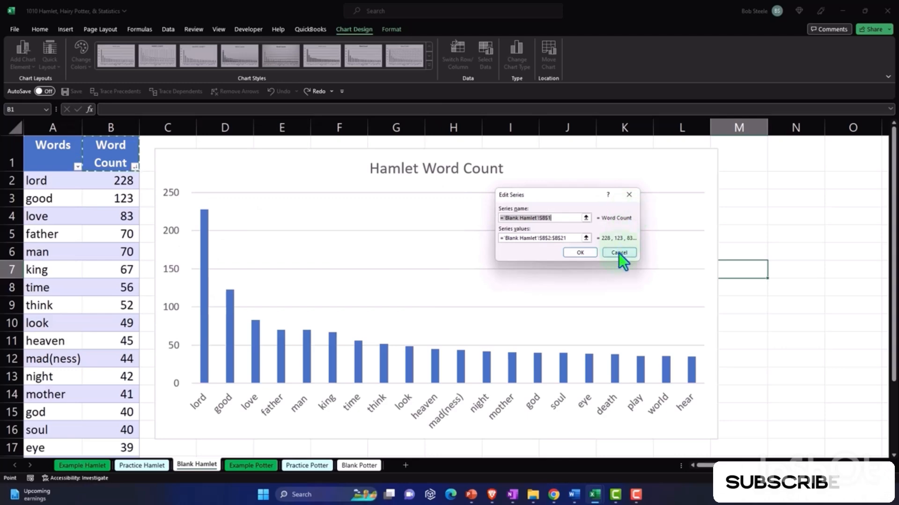
left_click(619, 253)
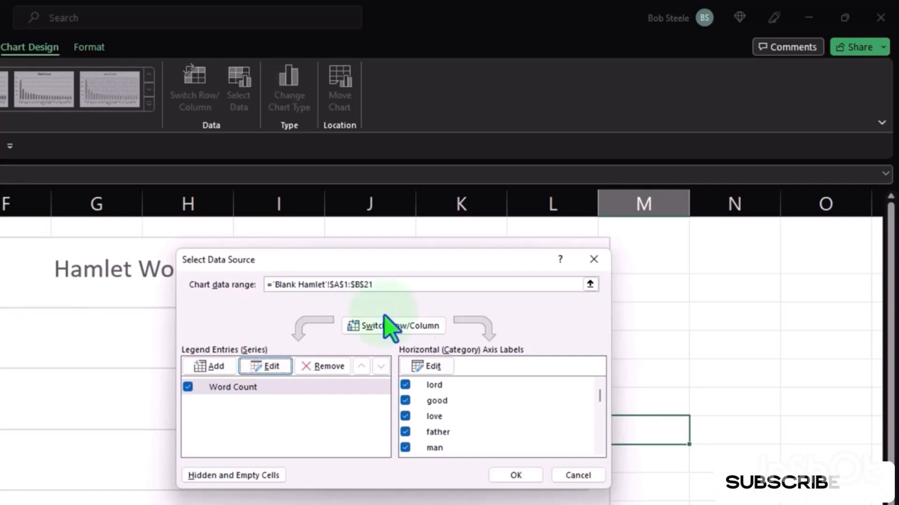
left_click(594, 260)
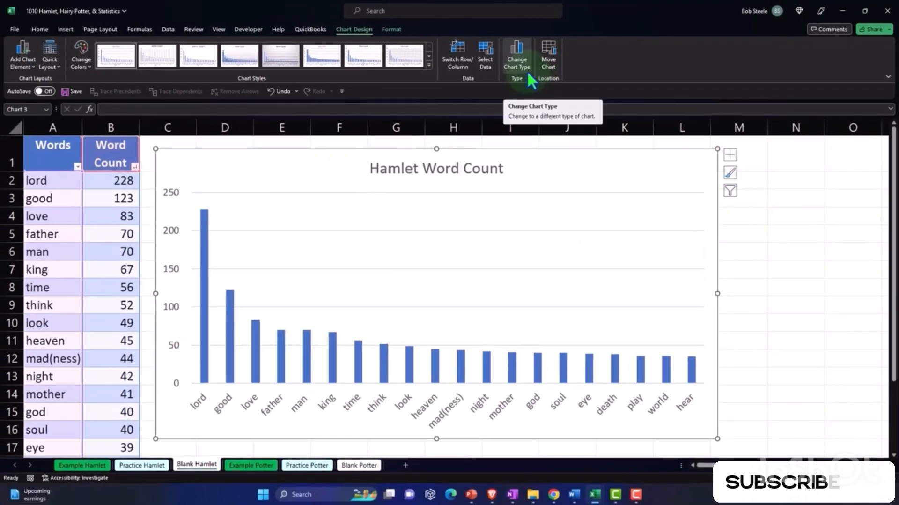
- Review the available chart types and the options for moving the chart, closing each dialog without changes
left_click(527, 71)
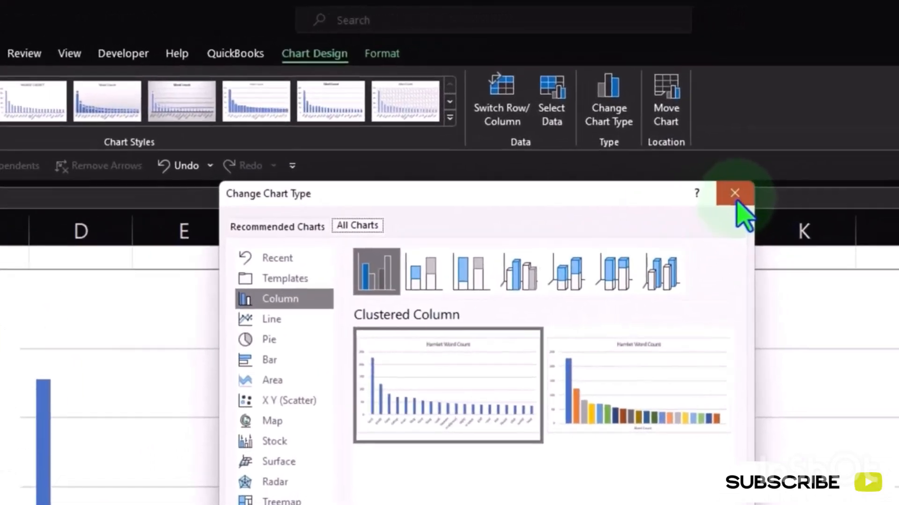
left_click(778, 141)
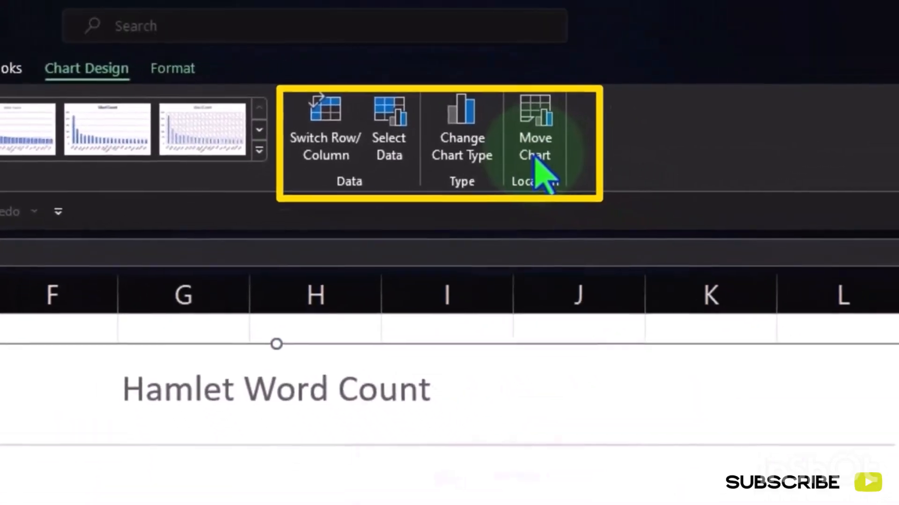
left_click(583, 161)
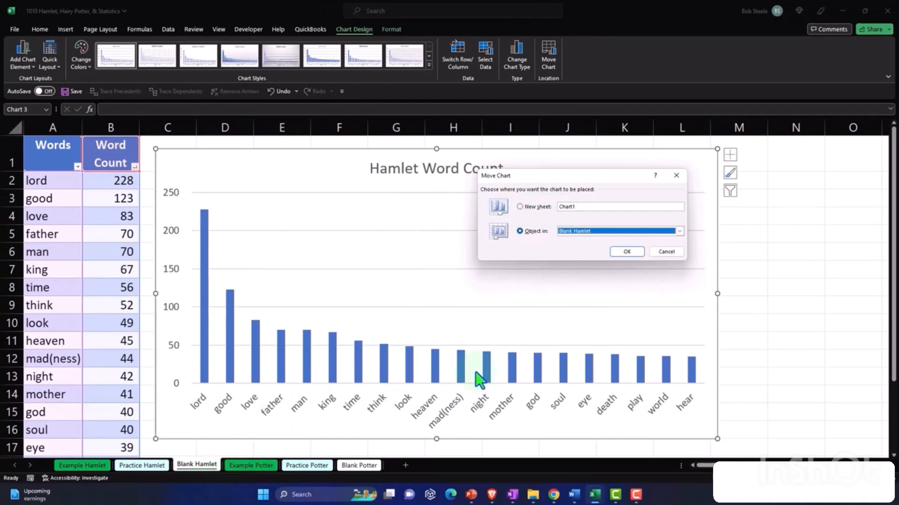
left_click(676, 178)
- Bring up the chart's formatting options and select the chart title Hamlet Word Count
left_click(391, 29)
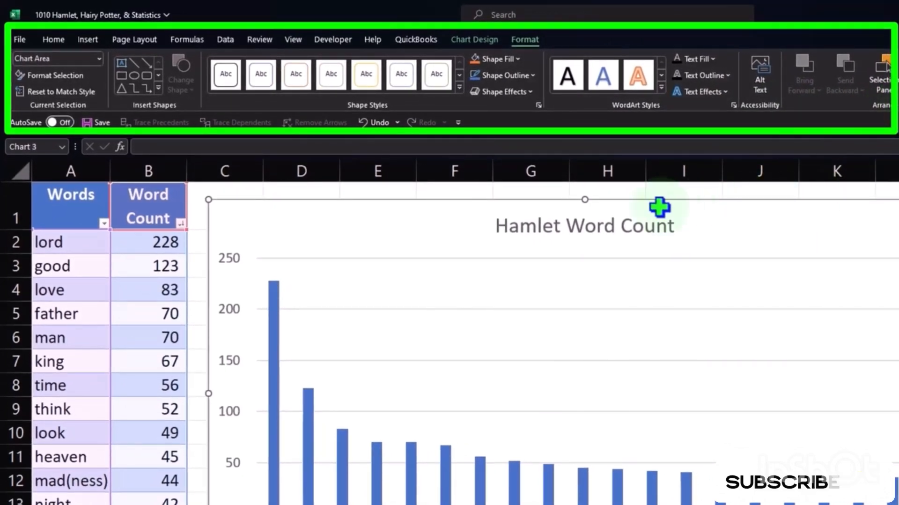
left_click(637, 226)
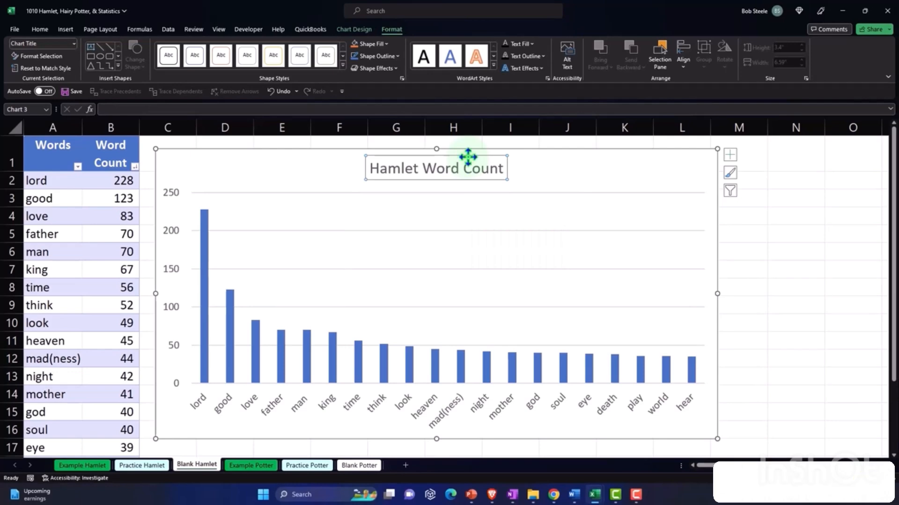
- Review the chart title's available actions and the vertical axis formatting options, closing both without changes
right_click(459, 157)
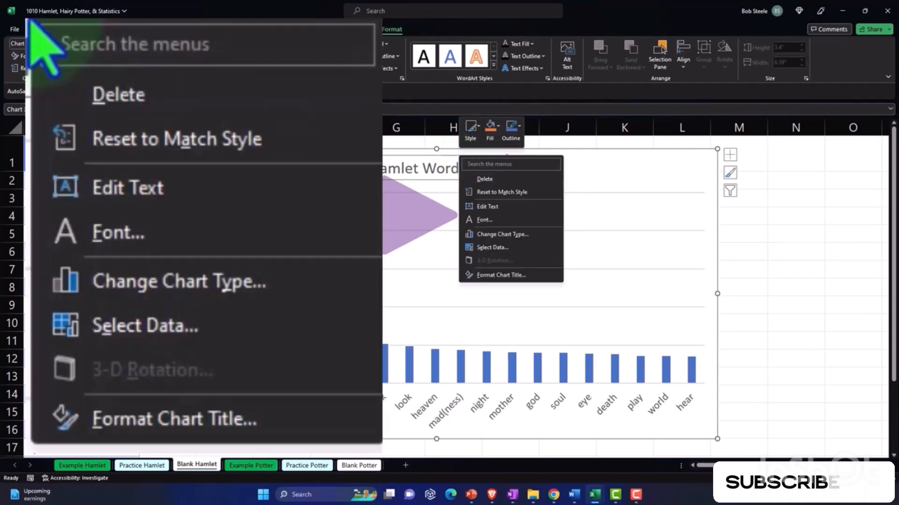
key("Escape")
left_click(173, 228)
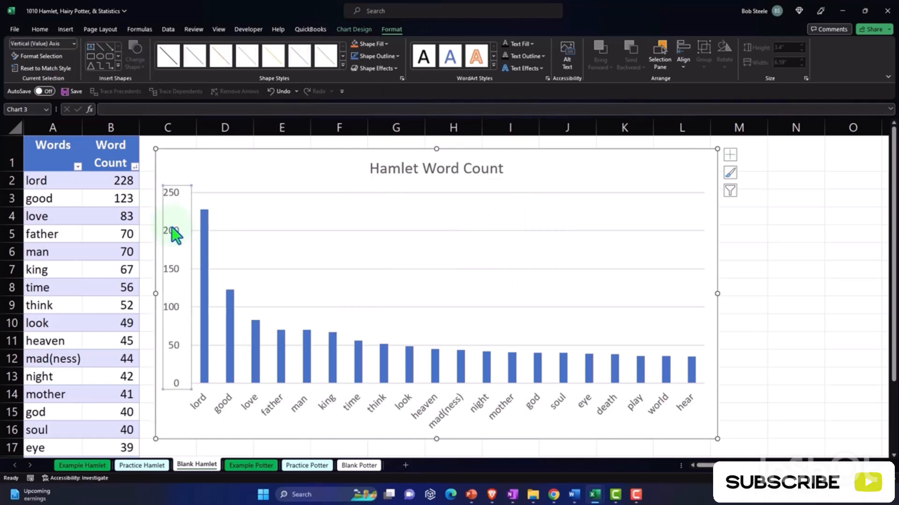
double_click(174, 233)
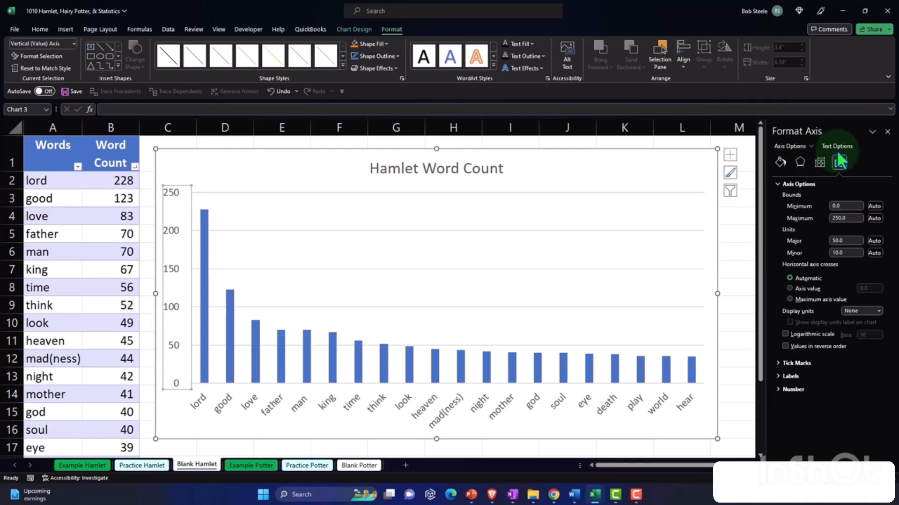
left_click(887, 132)
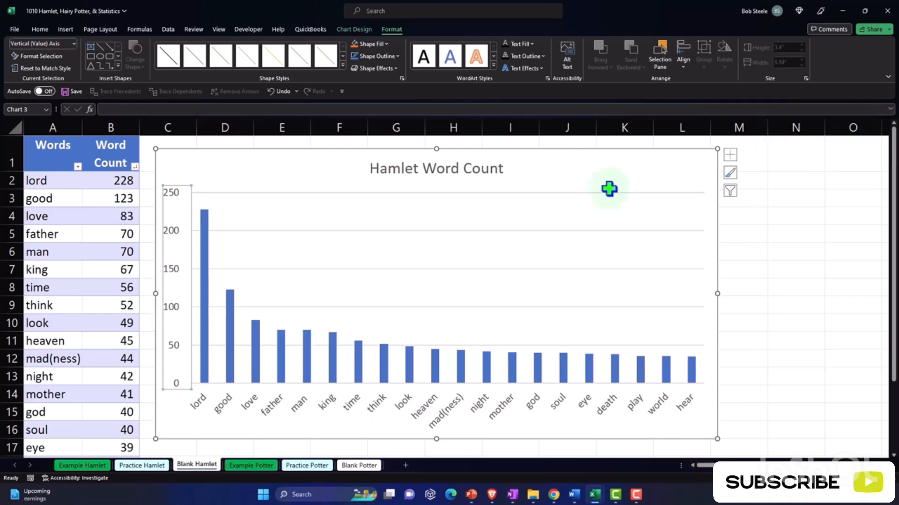
- Review the formatting options of the lord column's data point and of the horizontal axis, closing each without changes
left_click(205, 227)
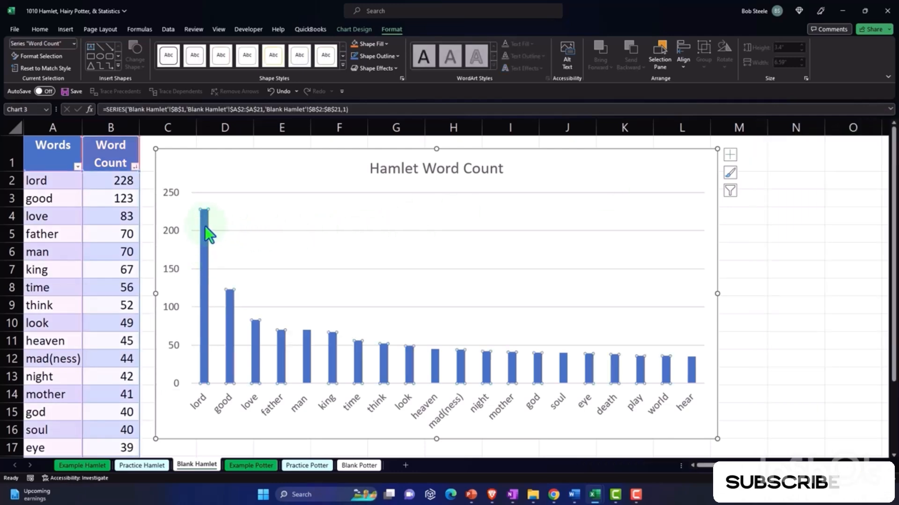
double_click(206, 232)
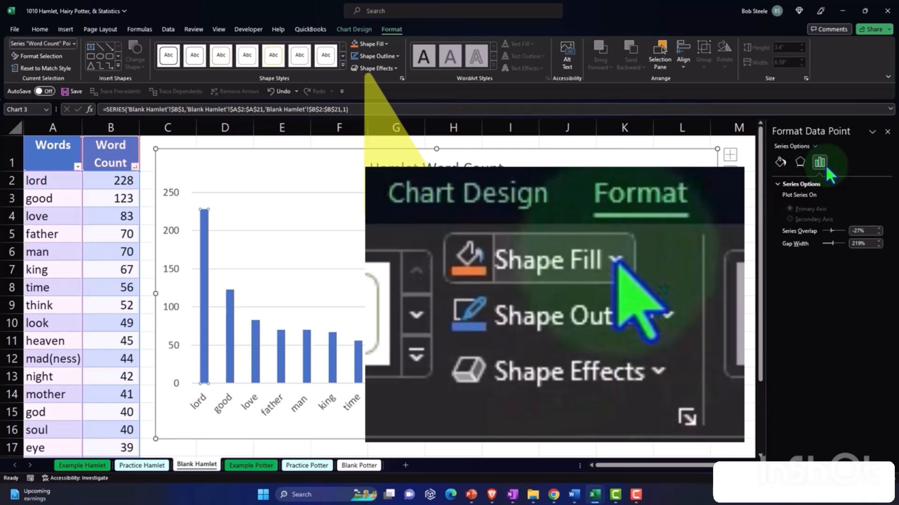
left_click(887, 132)
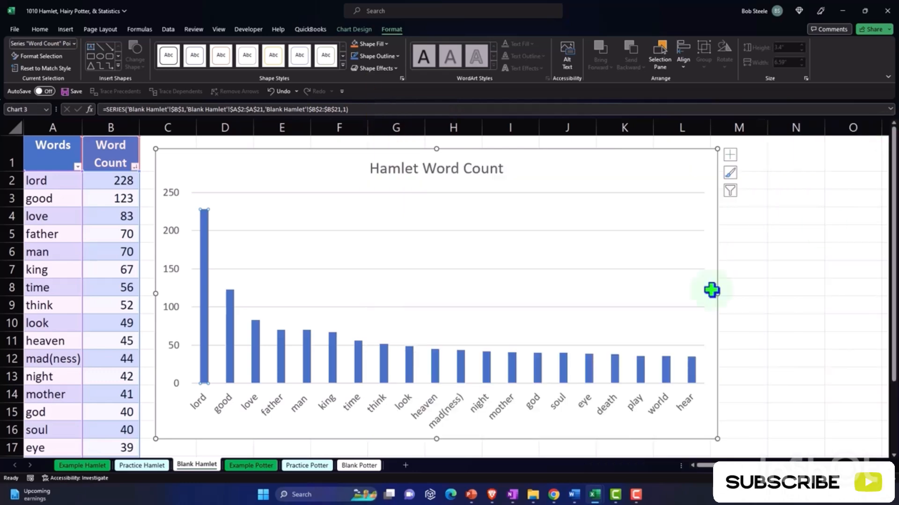
double_click(431, 414)
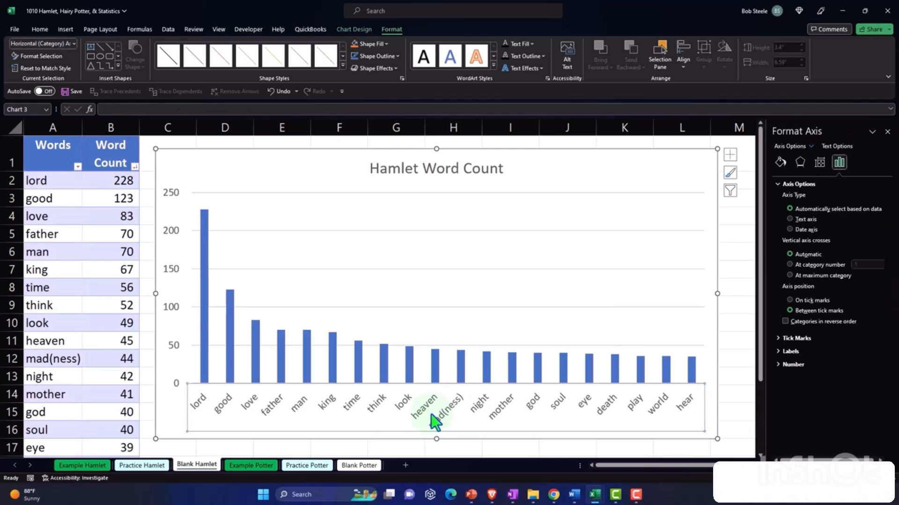
left_click(887, 132)
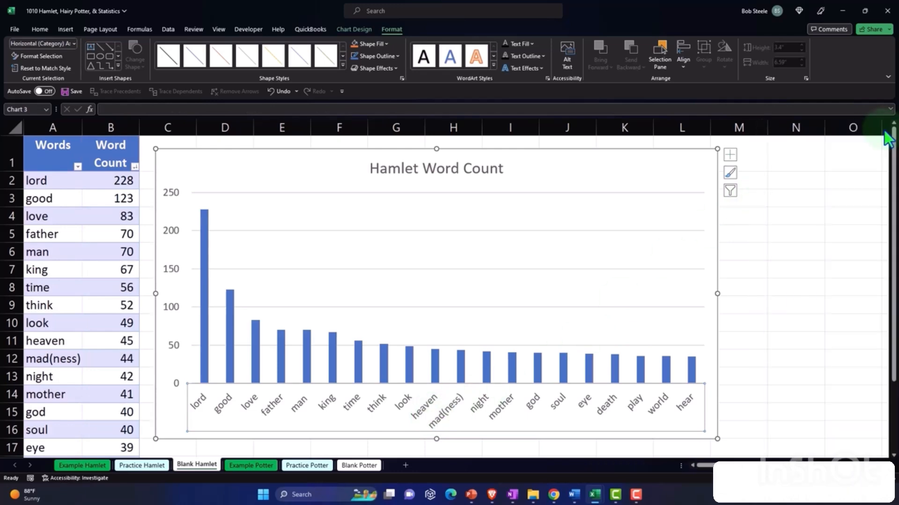
- Add axis titles to the chart and set the vertical axis title to Word Count
left_click(732, 159)
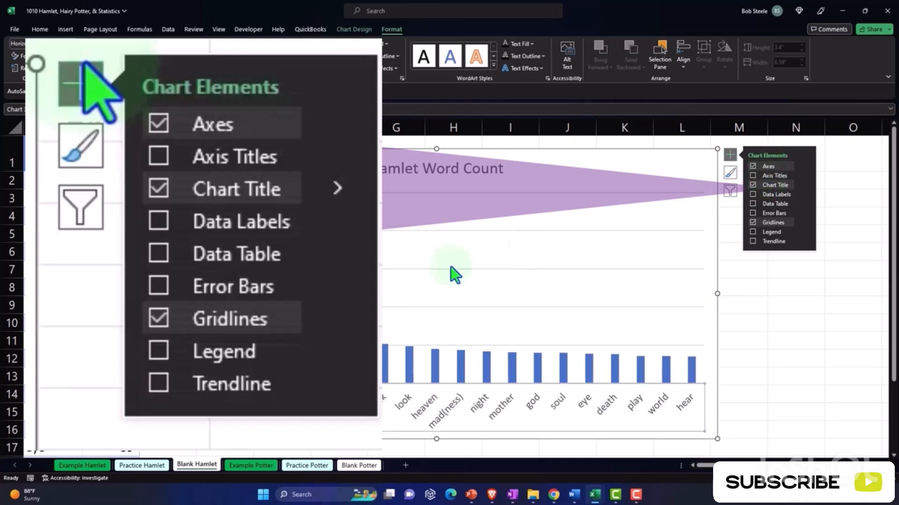
left_click(778, 176)
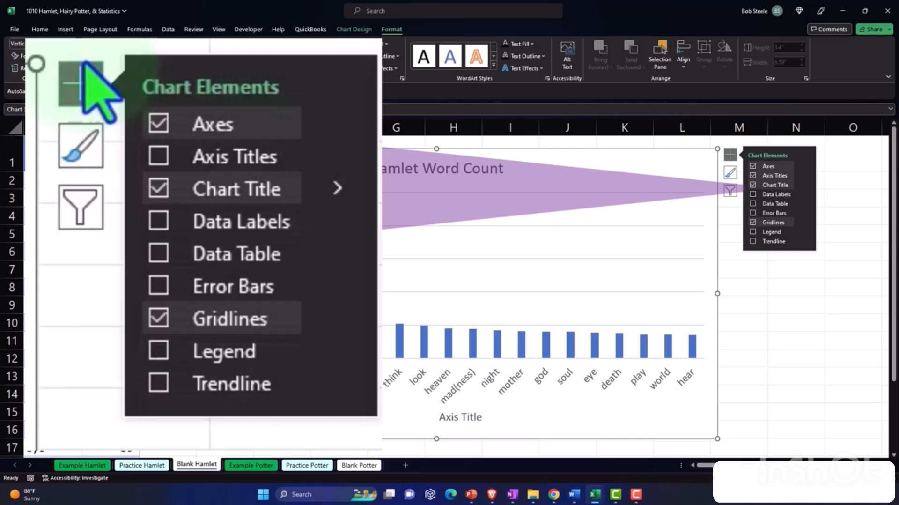
type("Word C")
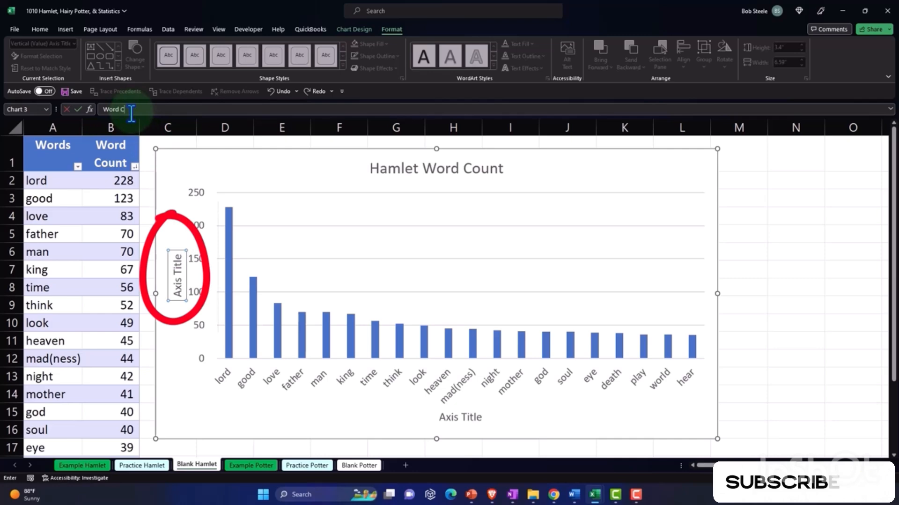
type("t")
key("Return")
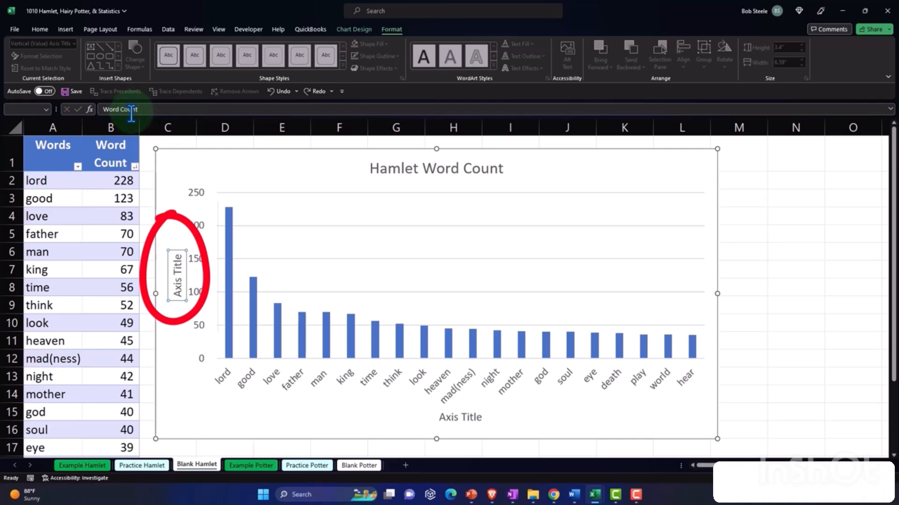
- Set the chart's horizontal axis title to Words
left_click(428, 414)
left_click(439, 412)
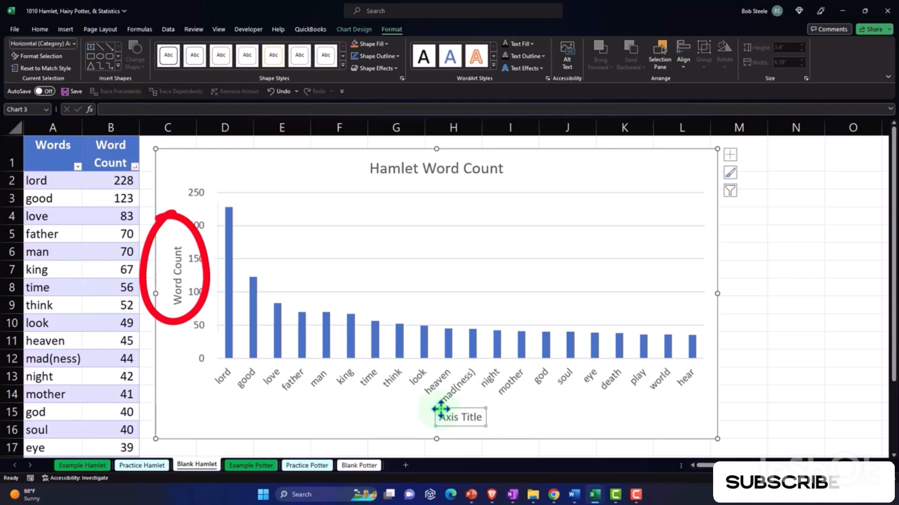
type("Words")
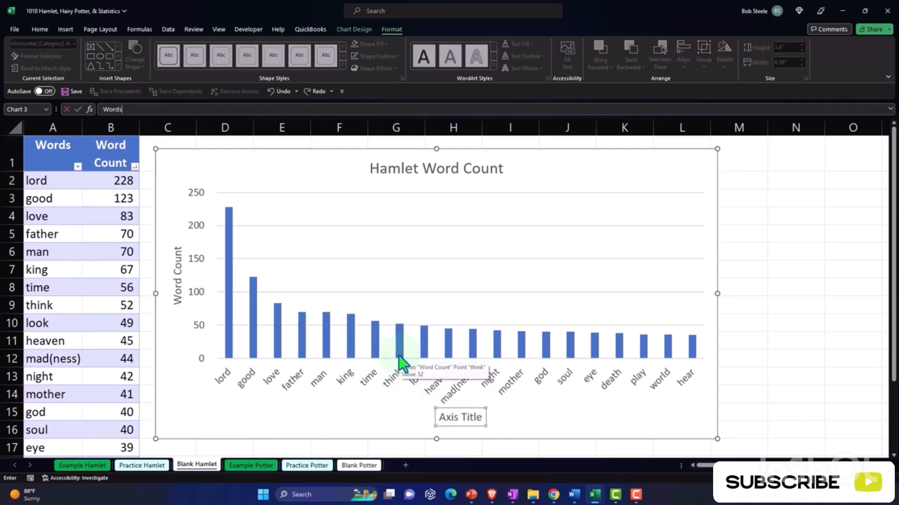
key("Return")
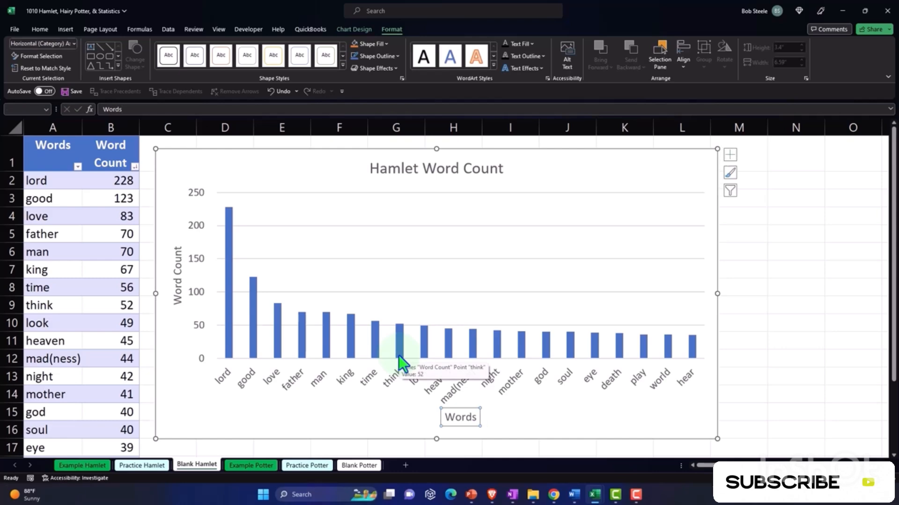
- Widen the chart to about 7.23 inches and add data labels to the columns
left_click(319, 427)
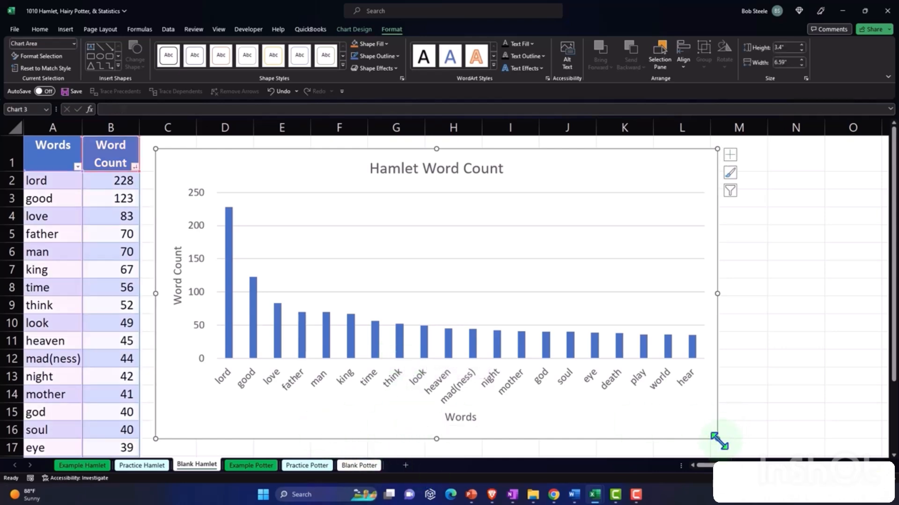
left_click_drag(717, 438, 773, 436)
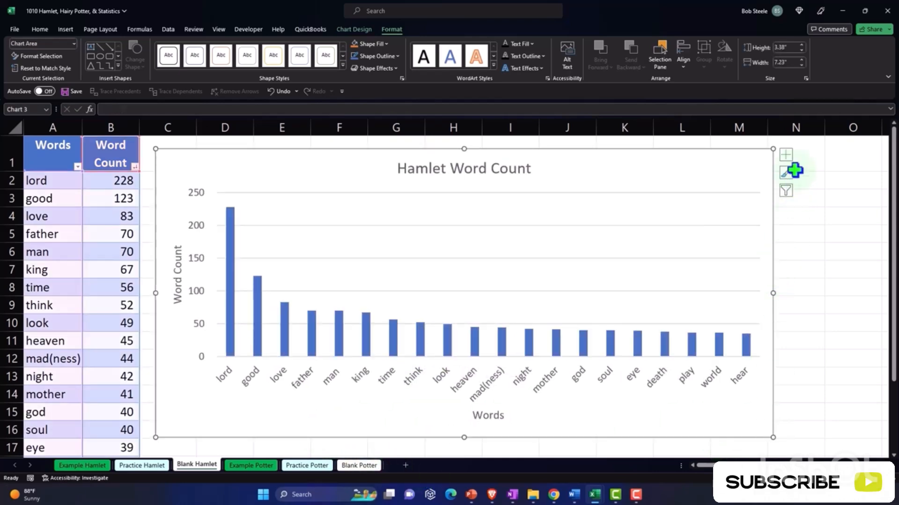
left_click(785, 154)
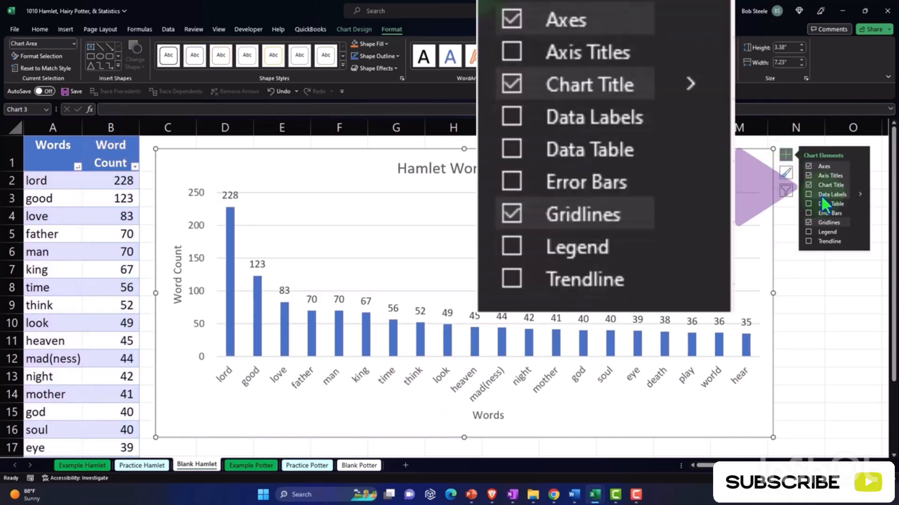
left_click(821, 195)
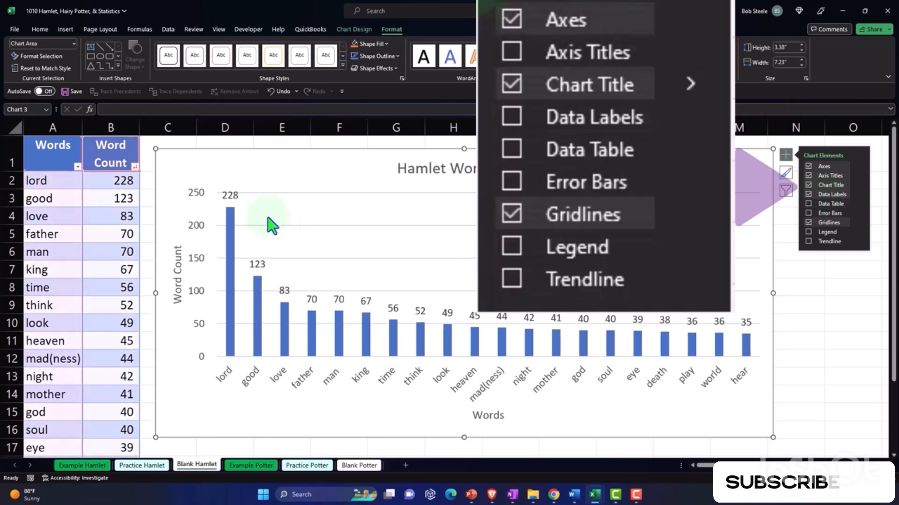
- Inspect the formatting options of the lord column's data label without changes and preview a data table beneath the chart
left_click(235, 194)
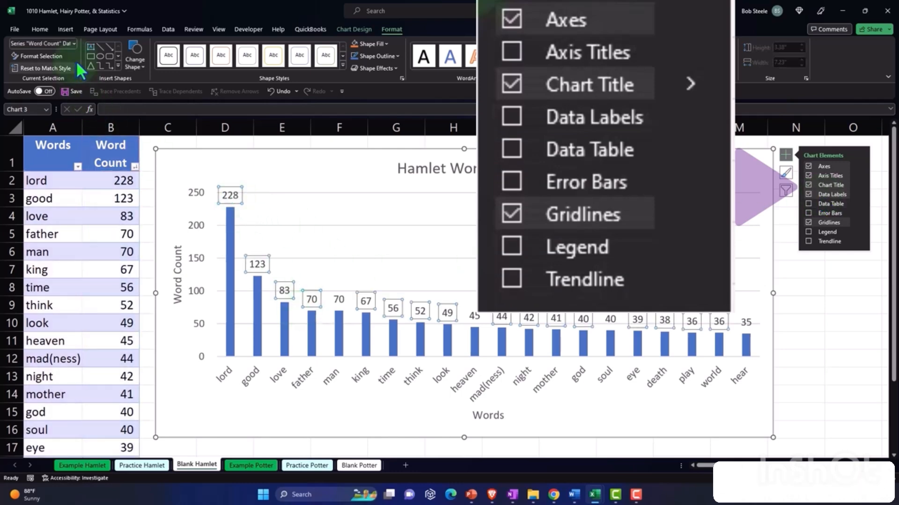
double_click(228, 190)
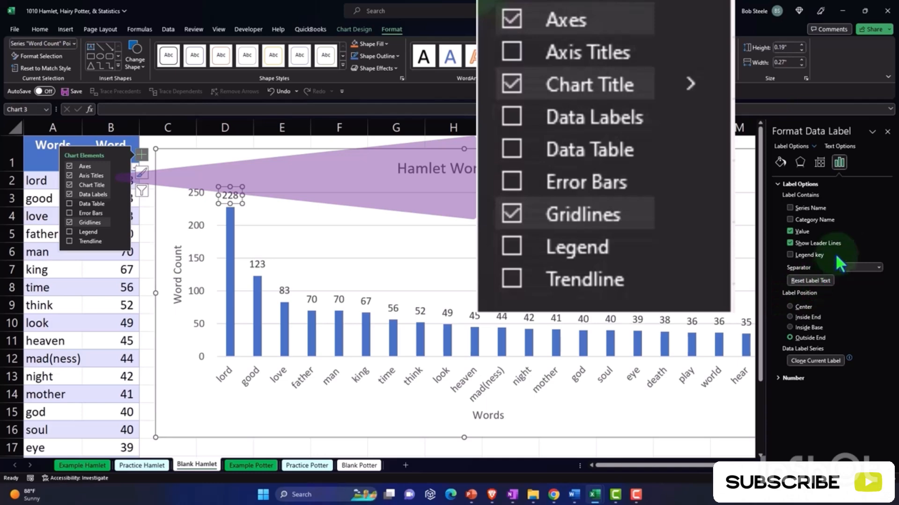
left_click(887, 131)
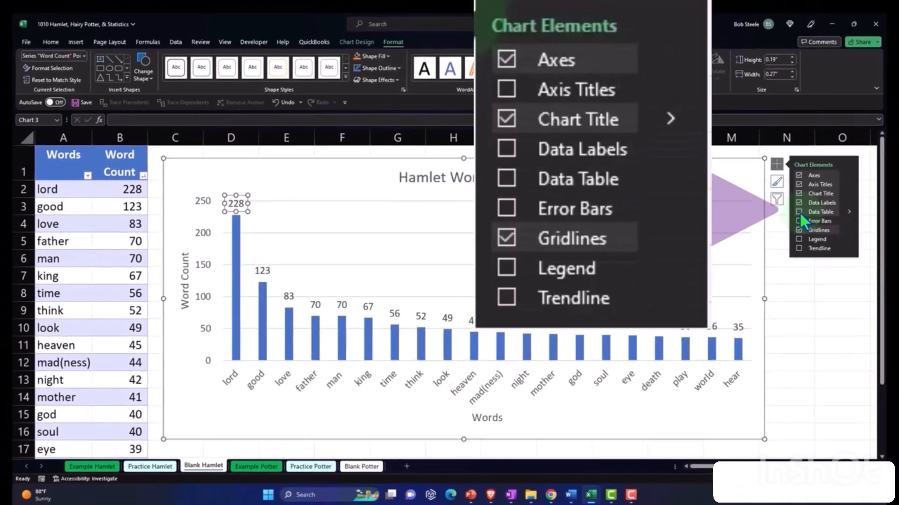
left_click(798, 211)
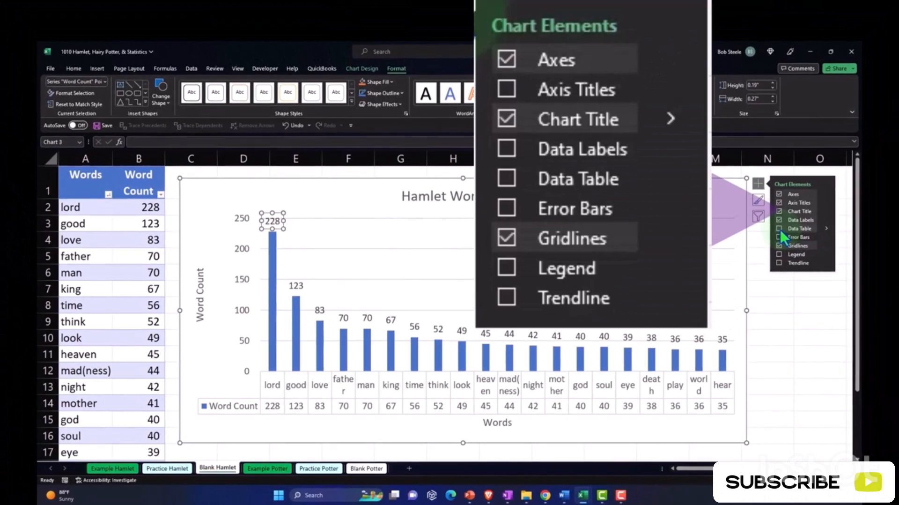
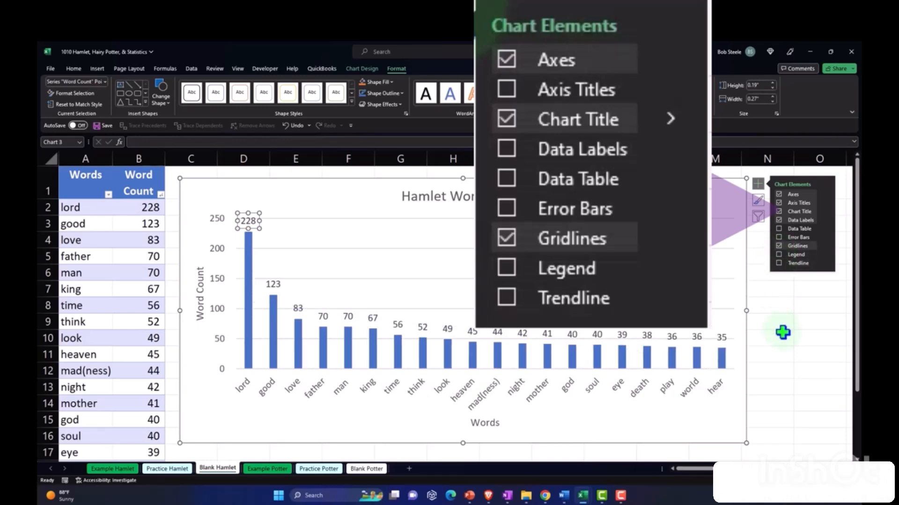
- Deselect the Hamlet chart and switch to the Blank Potter sheet
left_click(822, 352)
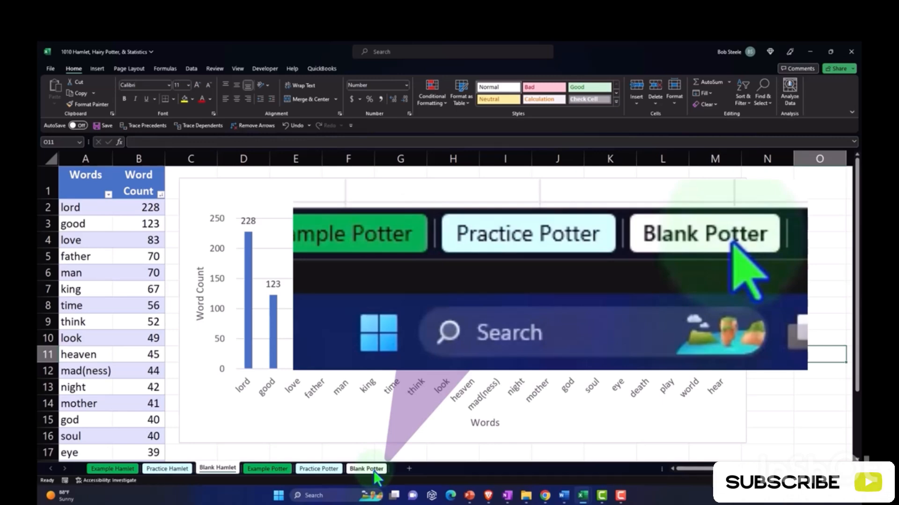
left_click(375, 470)
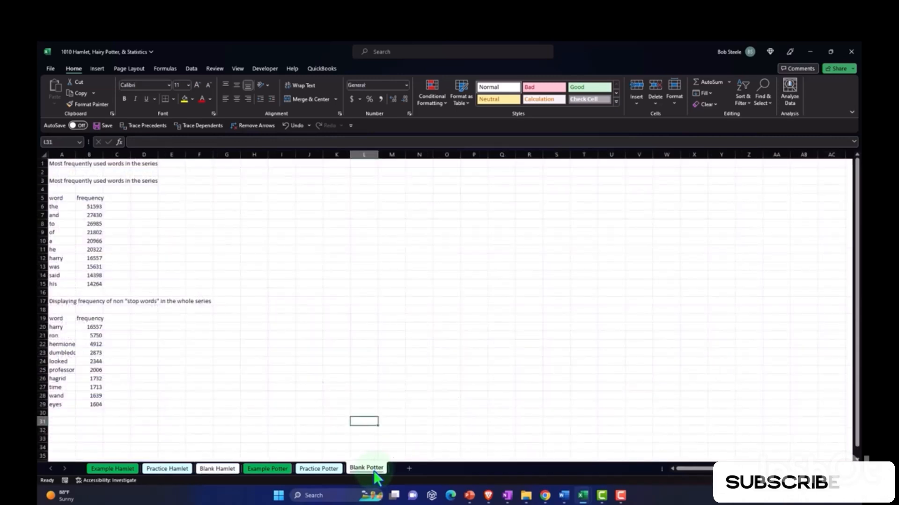
left_click(302, 384)
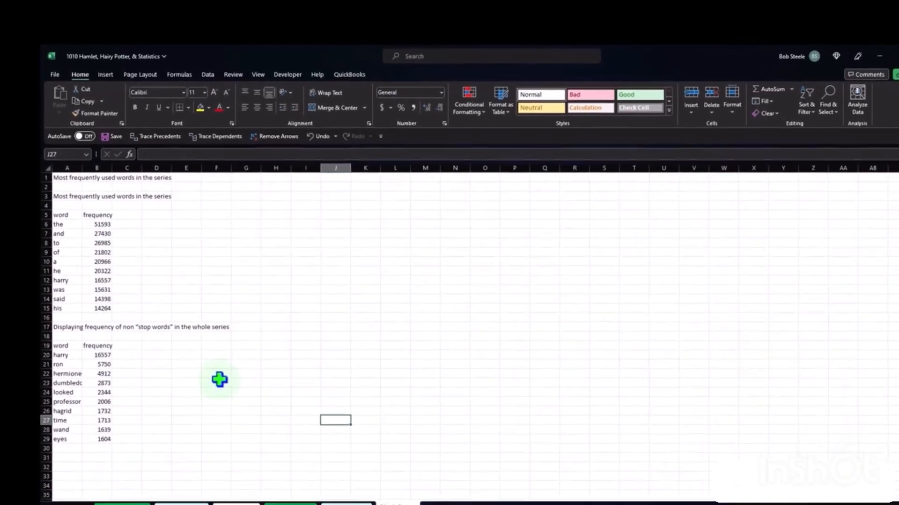
- Convert the first word and frequency list, A5:B15, into a table with headers
scroll(241, 417, "down", 1)
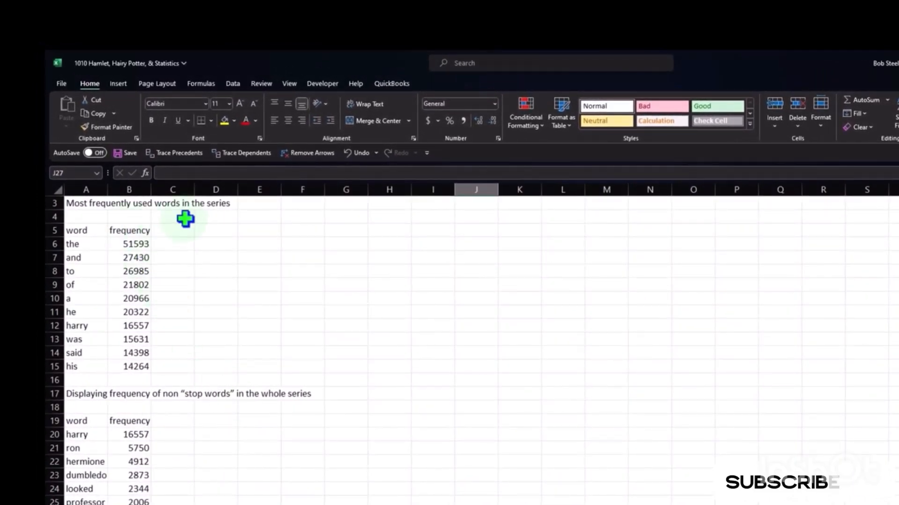
scroll(203, 285, "up", 1, "ctrl")
scroll(216, 317, "up", 1)
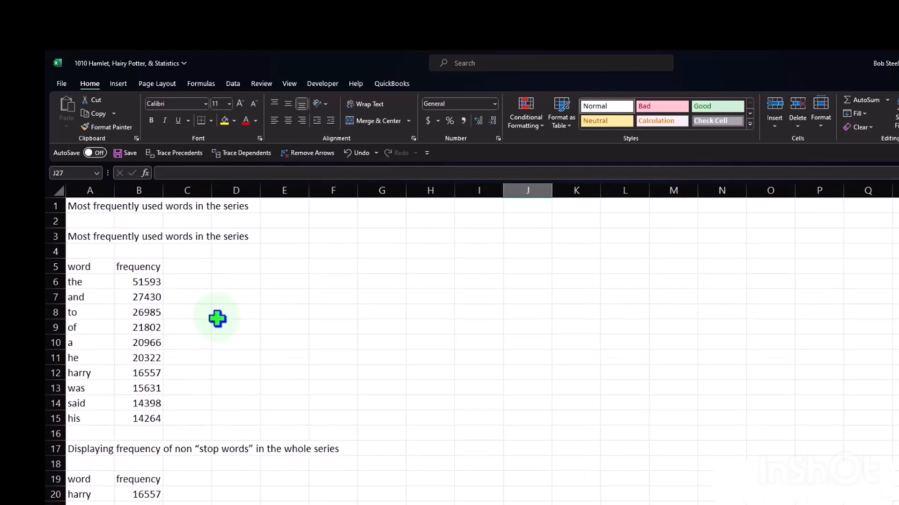
scroll(433, 405, "down", 1)
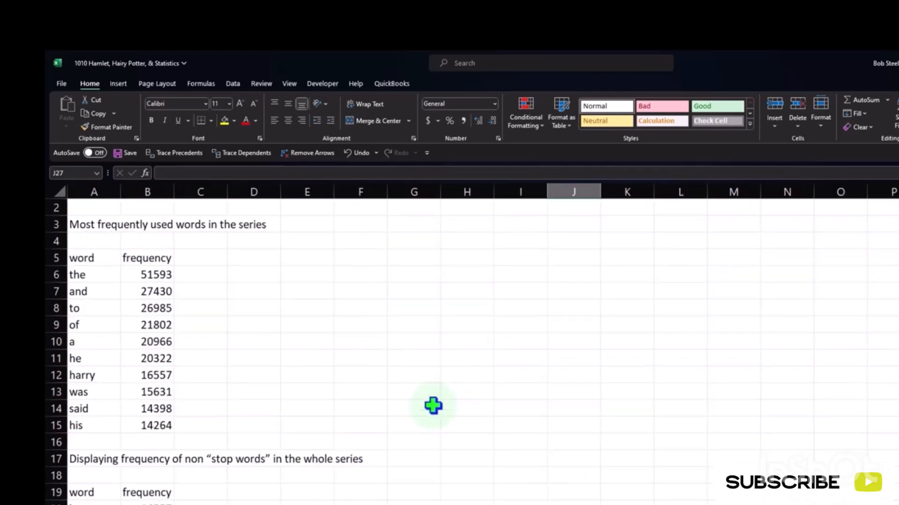
scroll(433, 405, "up", 1, "ctrl")
scroll(434, 405, "up", 1, "ctrl")
scroll(380, 423, "up", 1)
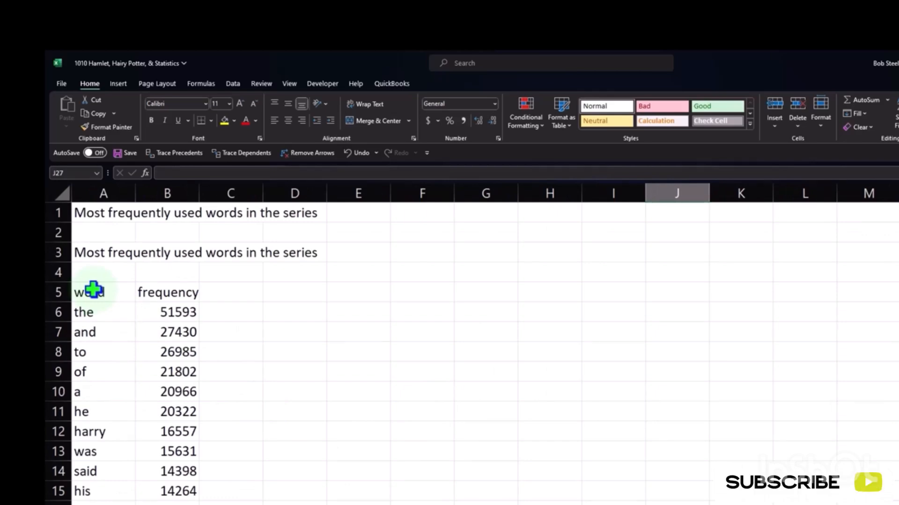
left_click_drag(93, 290, 175, 487)
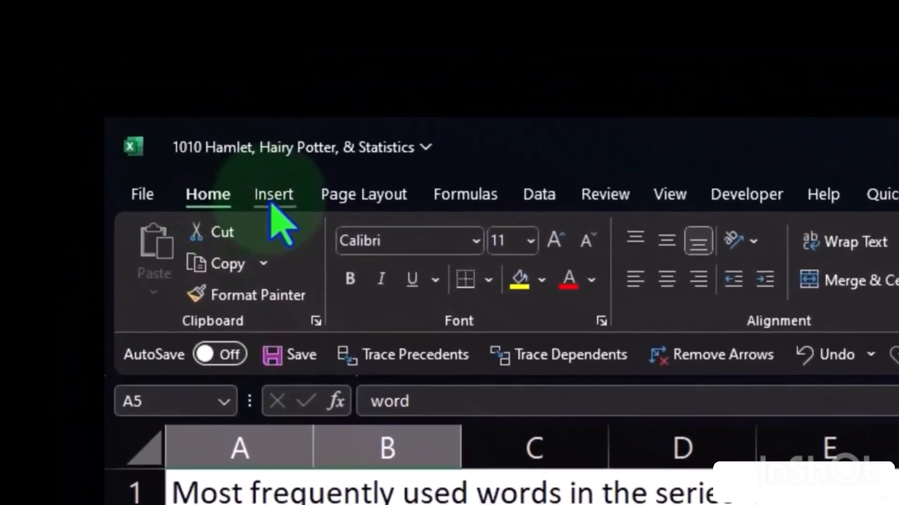
left_click(192, 140)
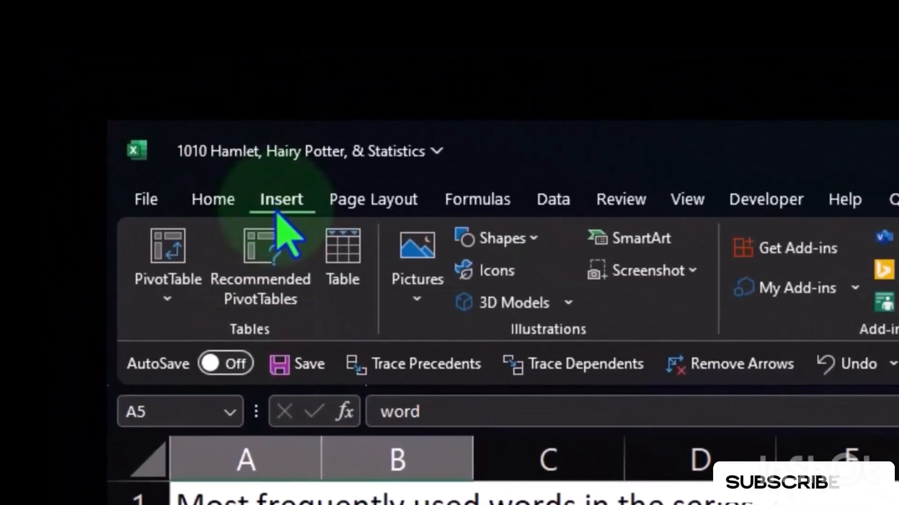
left_click(339, 279)
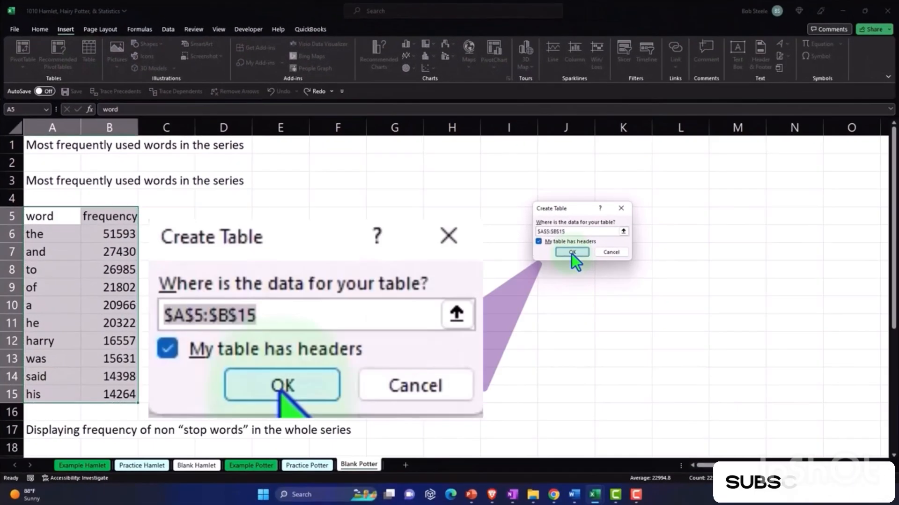
left_click(572, 252)
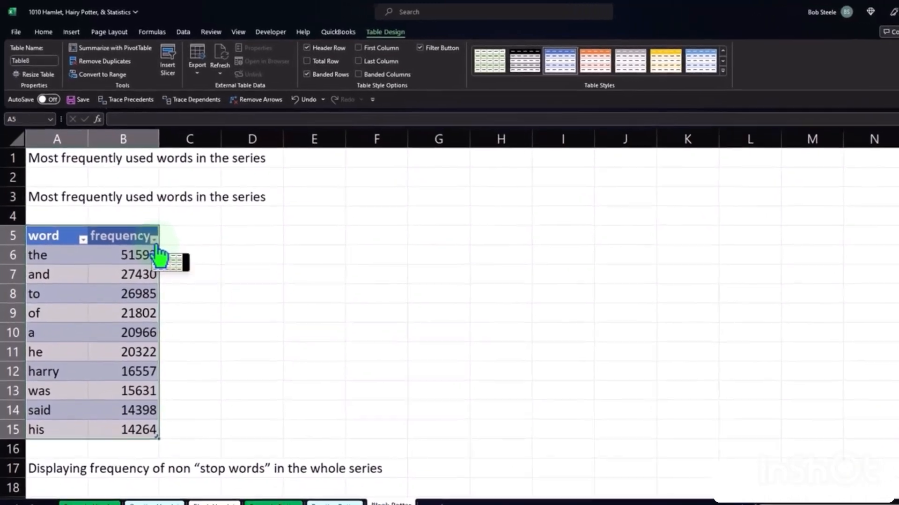
- Sort the new table by frequency from largest to smallest
left_click(147, 228)
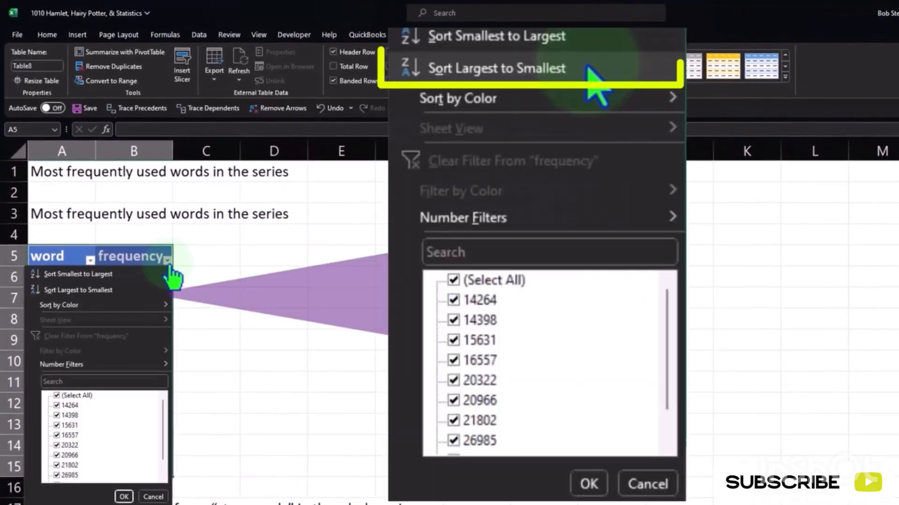
left_click(123, 289)
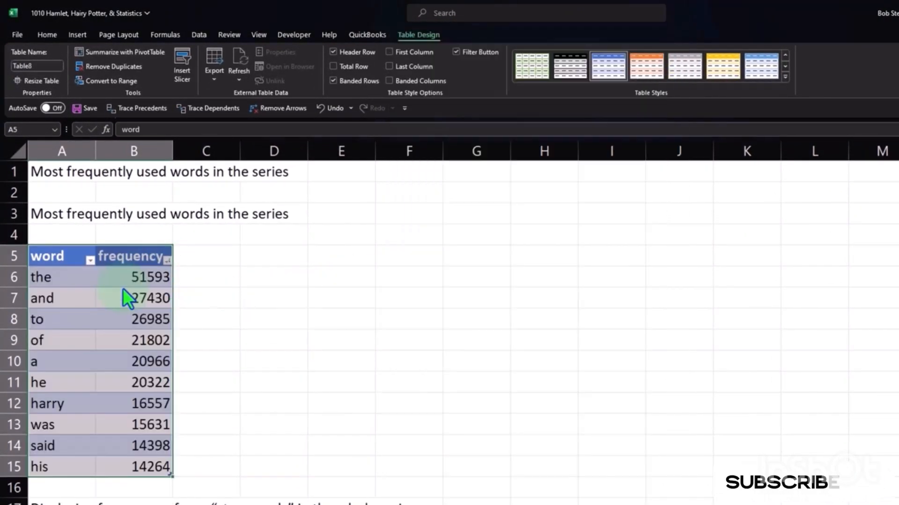
left_click(283, 363)
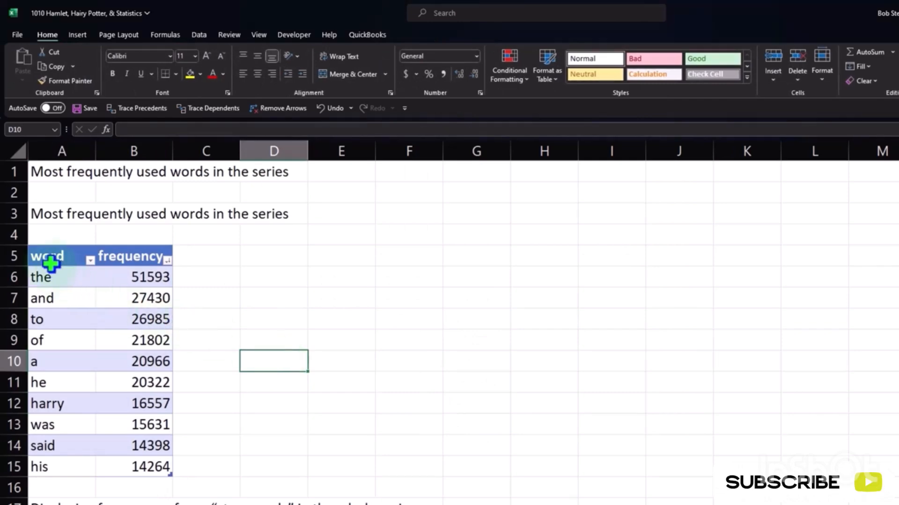
- Select the table range A5:B15 and preview the recommended charts without inserting one
left_click_drag(44, 255, 128, 458)
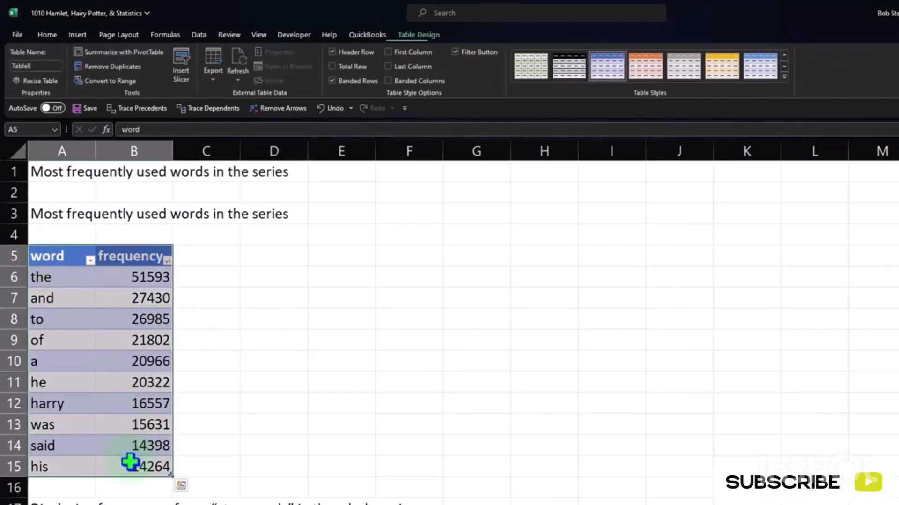
left_click(73, 38)
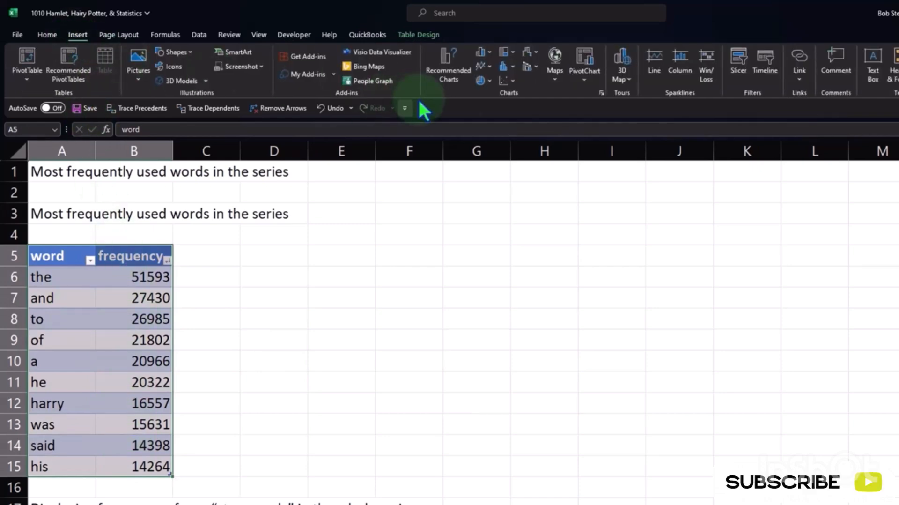
left_click(435, 73)
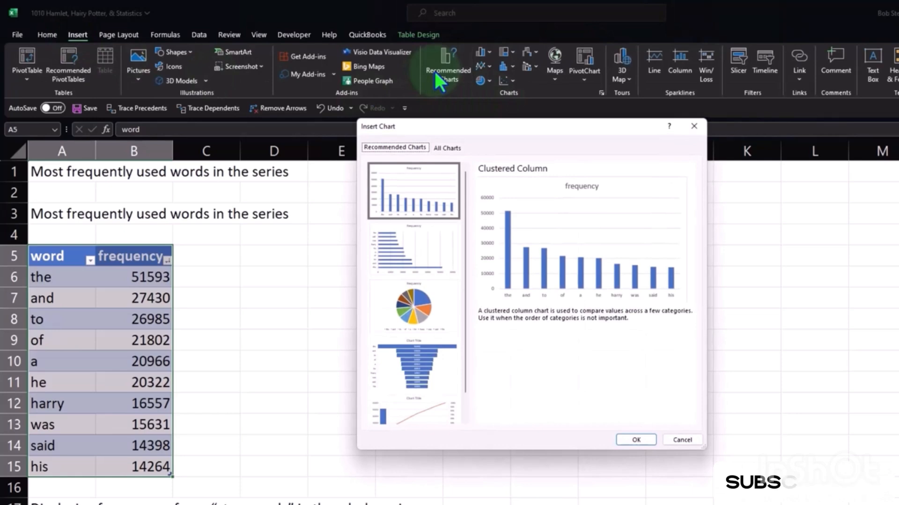
left_click(434, 370)
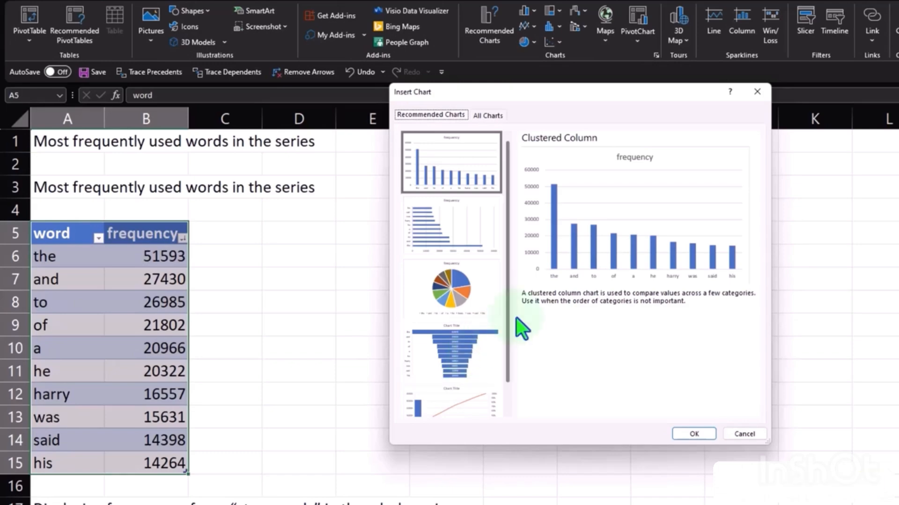
left_click(757, 92)
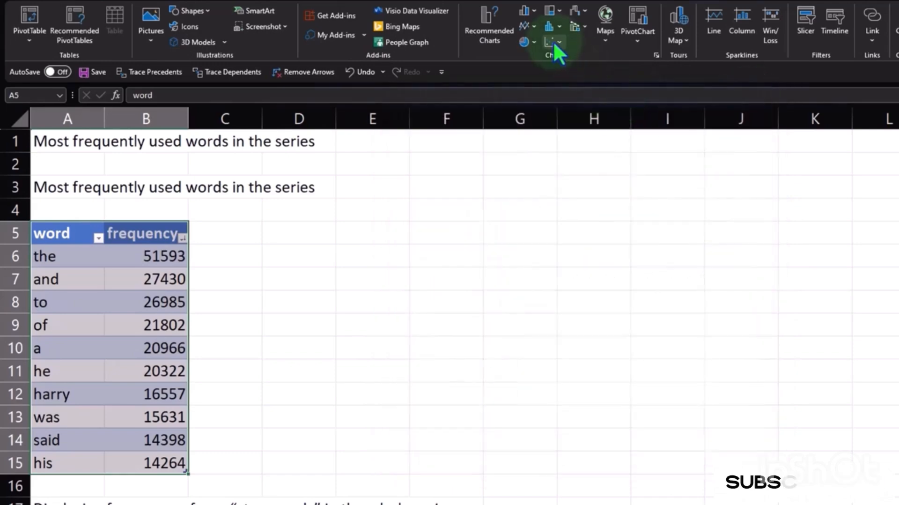
- Insert a 2-D clustered bar chart from the selected table and place it over columns F to M
left_click(533, 12)
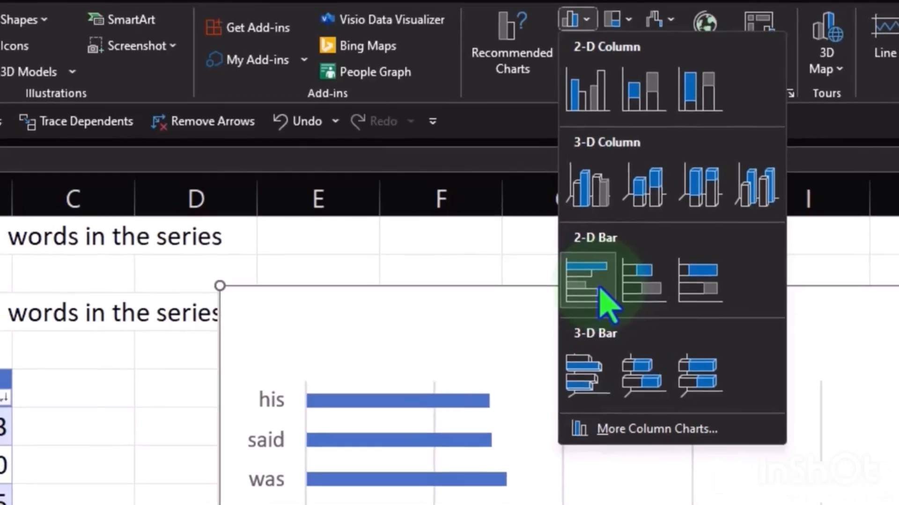
left_click(606, 292)
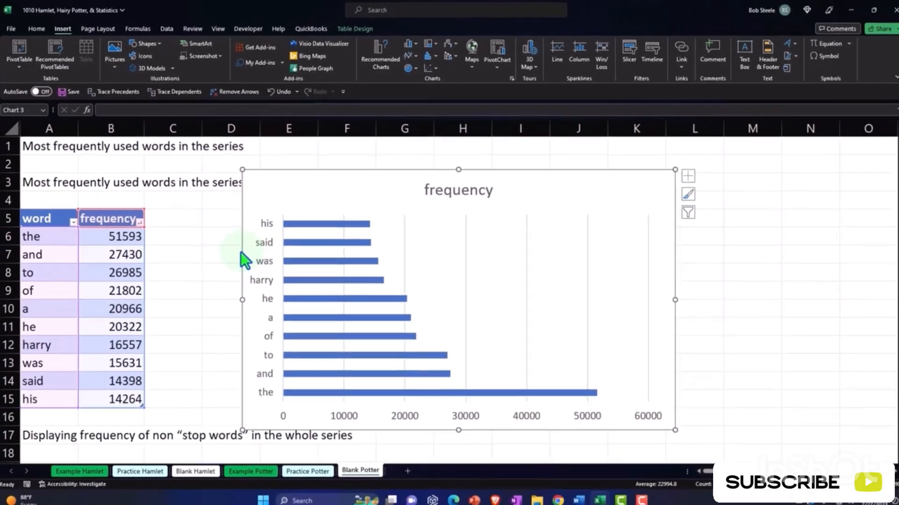
left_click_drag(240, 284, 346, 256)
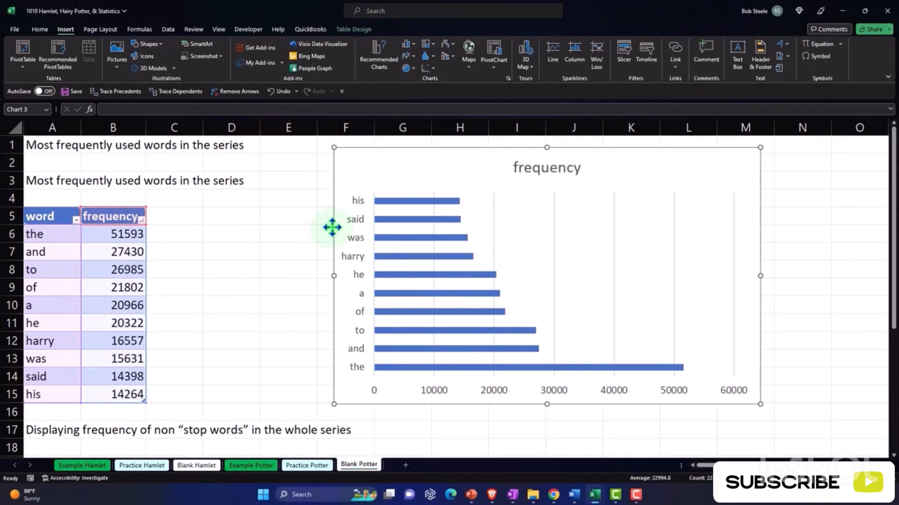
- Set the bar chart's title to Harry Word Count
double_click(512, 169)
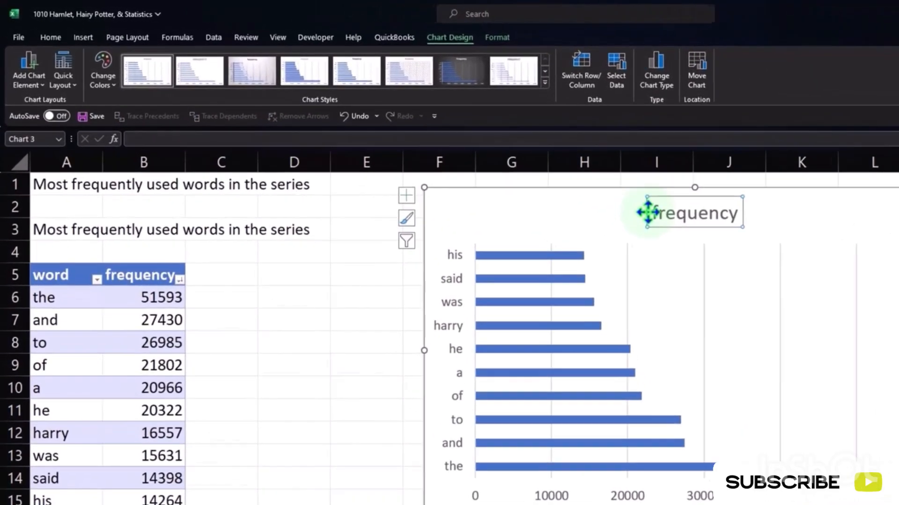
type("Ha")
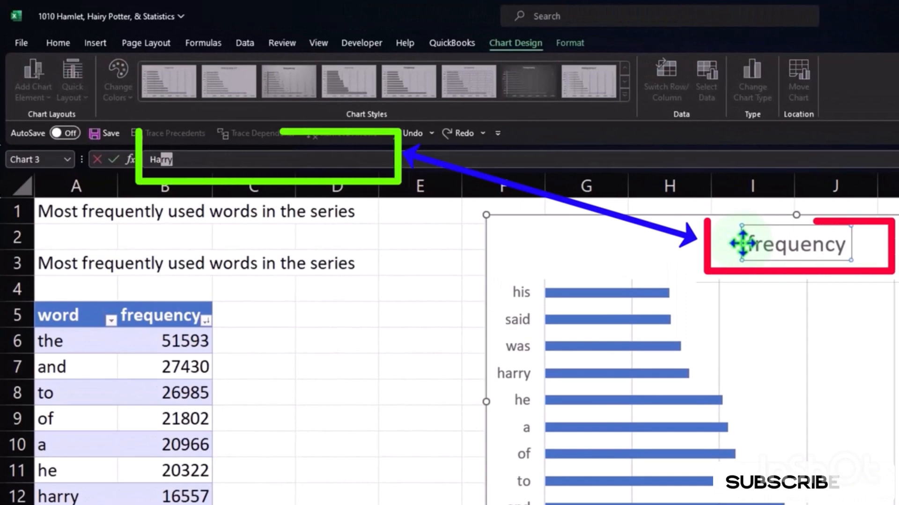
type("rry")
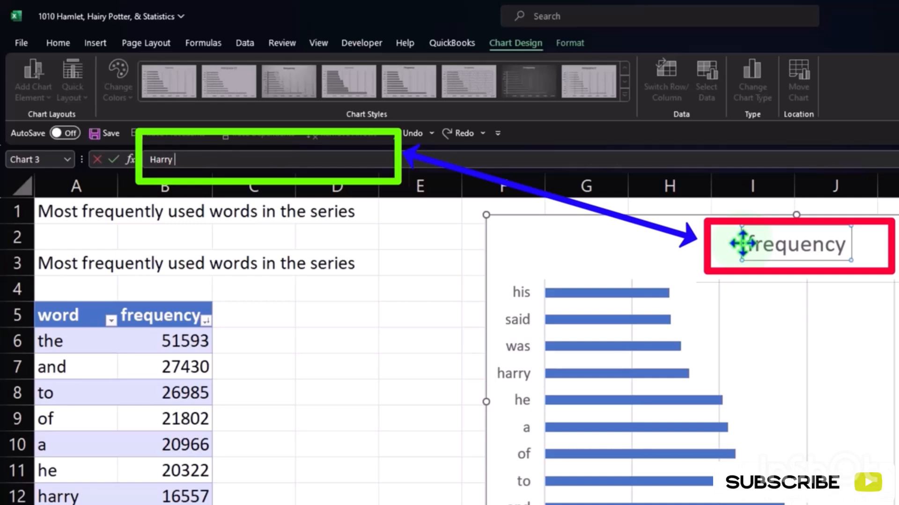
type("Word Count")
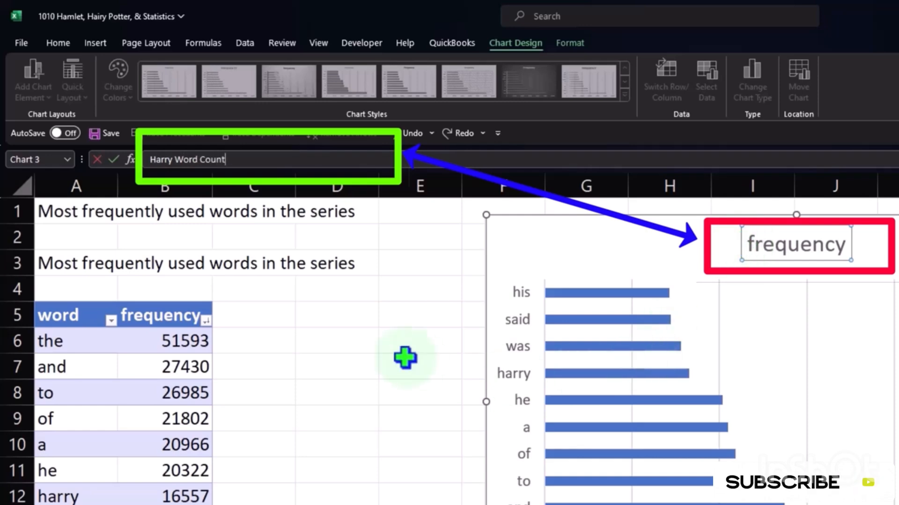
left_click(363, 345)
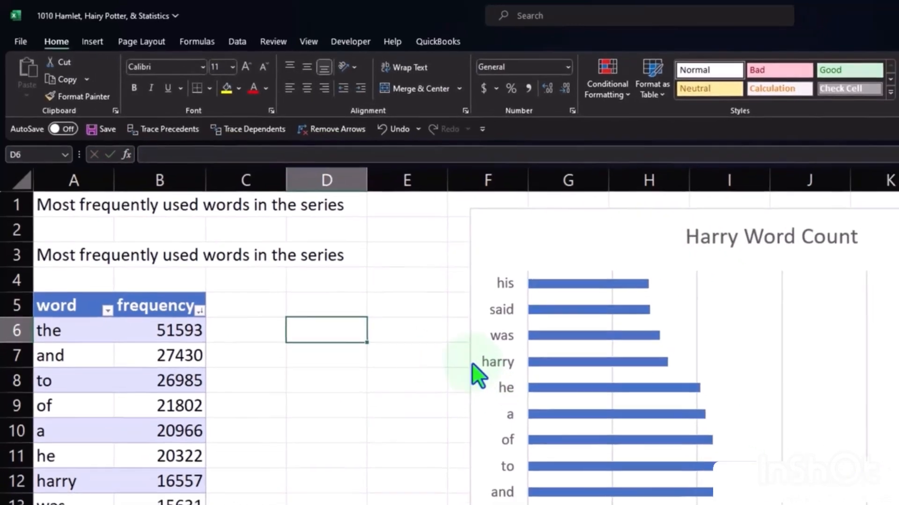
- Move the bar chart closer to the table, starting in column E, and widen it to reach column N
left_click_drag(482, 373, 402, 373)
left_click_drag(317, 295, 308, 293)
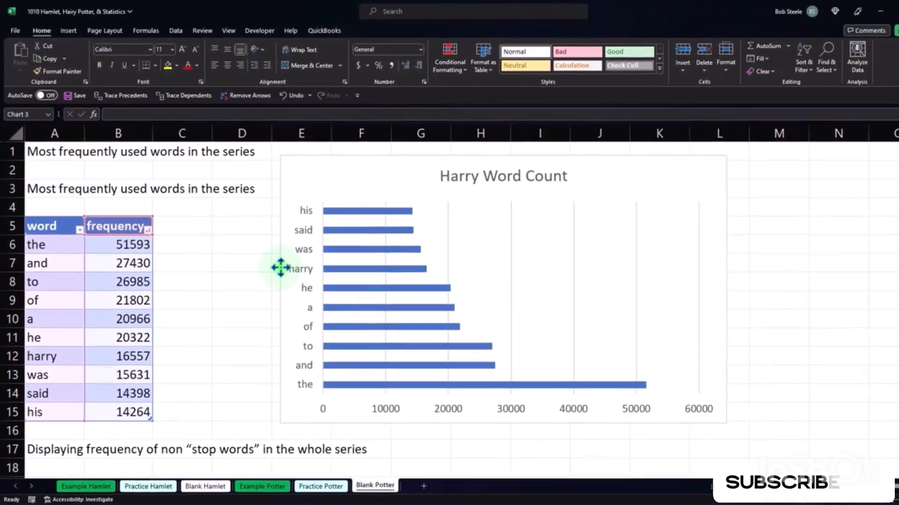
left_click_drag(802, 465, 840, 465)
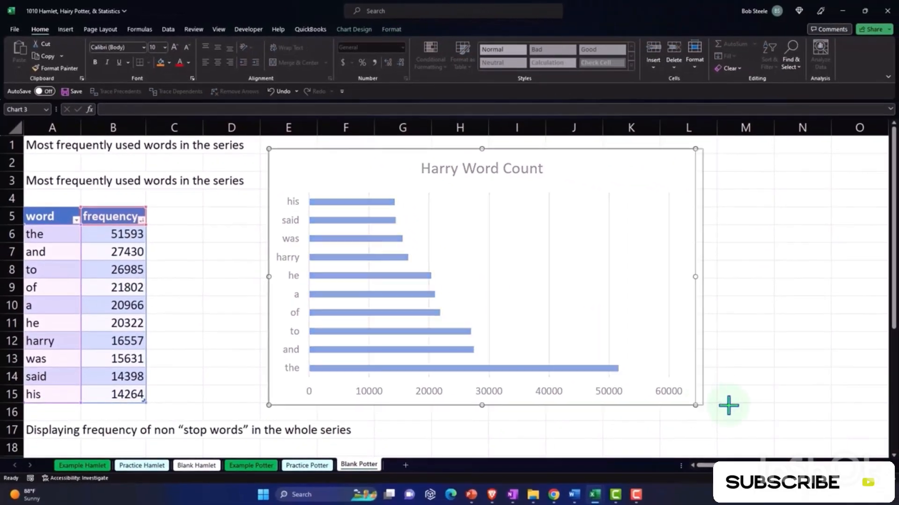
left_click_drag(729, 404, 789, 403)
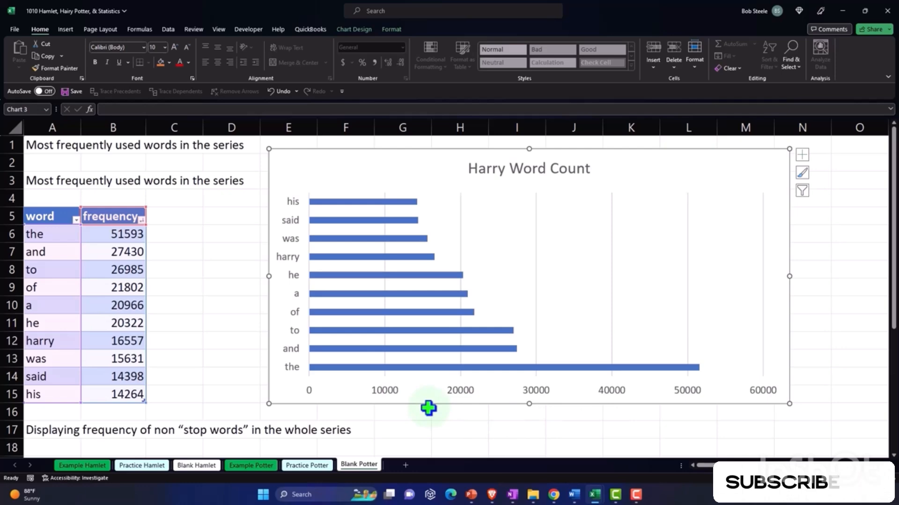
- Try major units of 500 and 1000 on the Harry Word Count chart's horizontal axis, and reset the unit to automatic
double_click(396, 391)
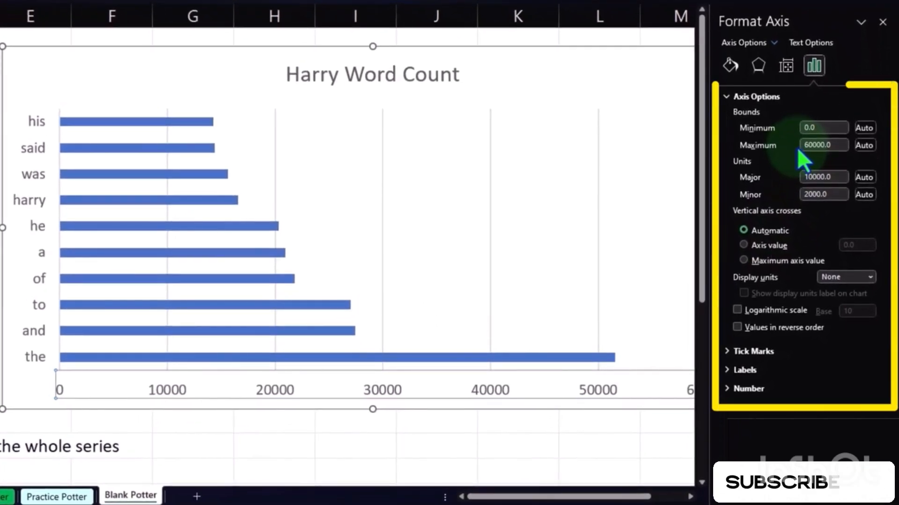
left_click(837, 178)
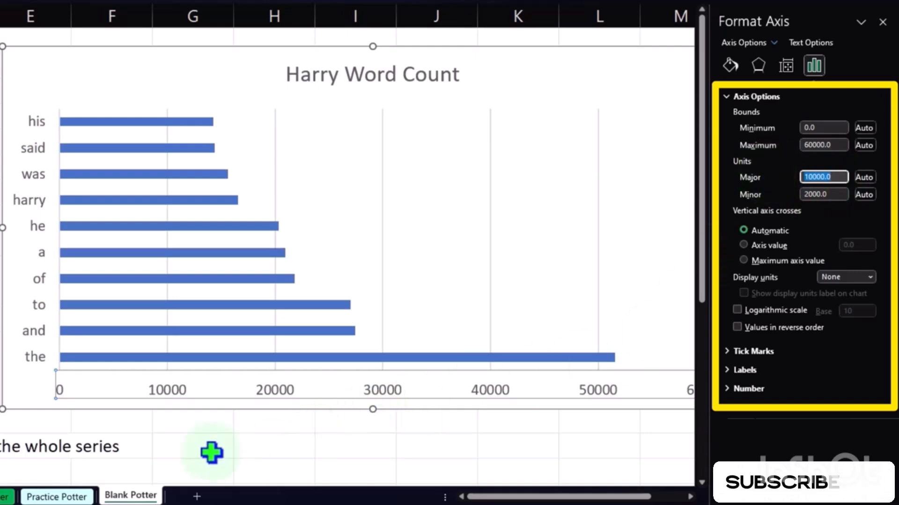
type("500")
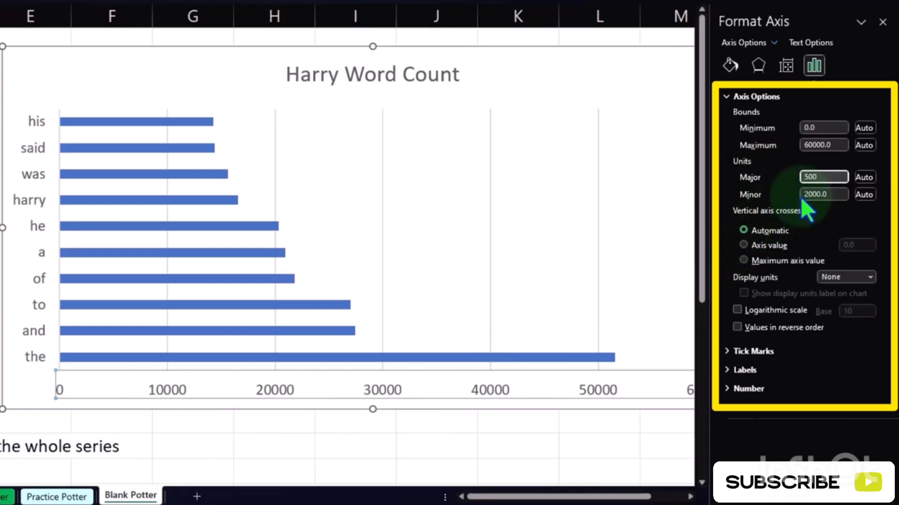
left_click(839, 194)
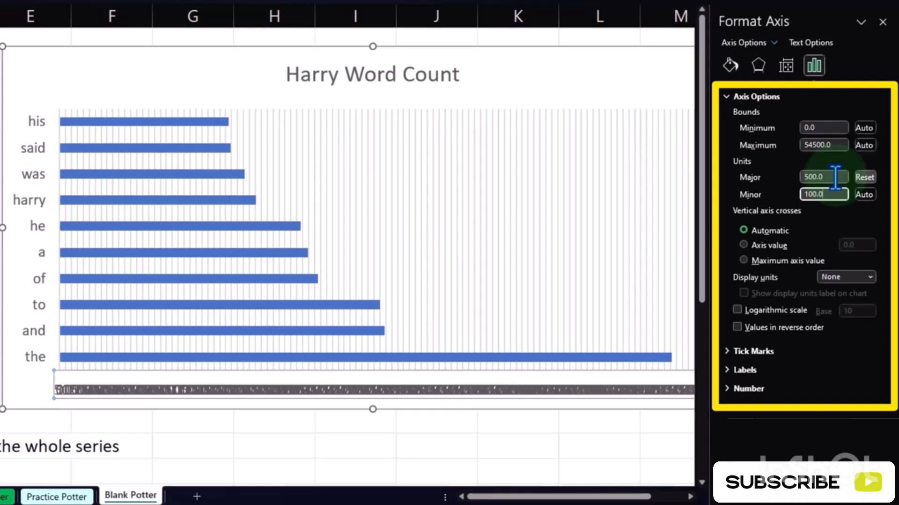
double_click(835, 177)
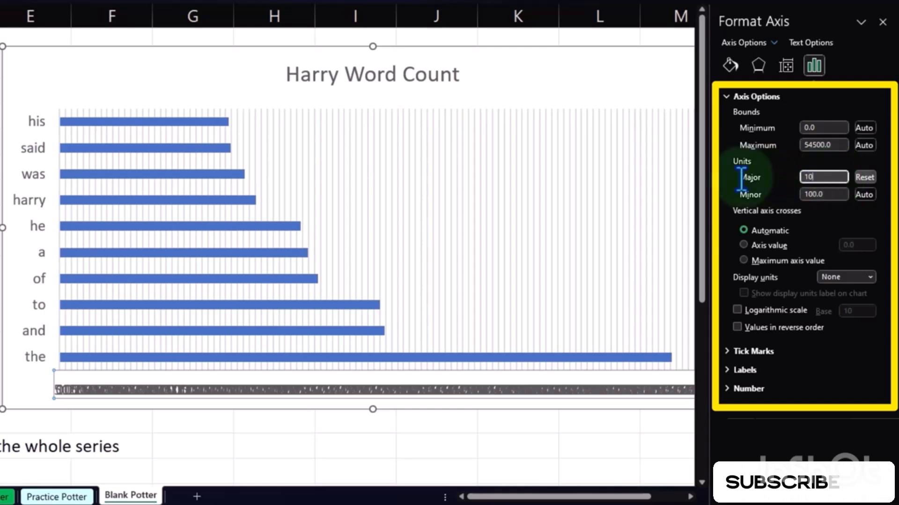
type("00")
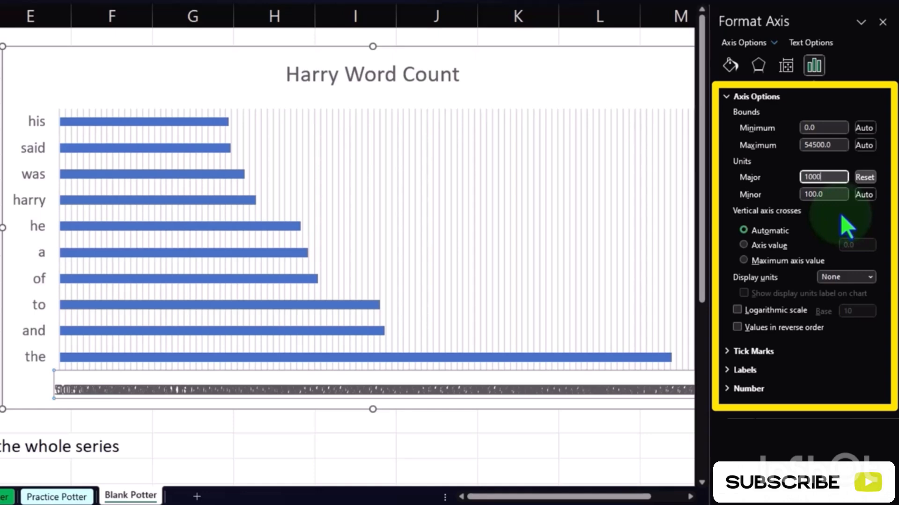
left_click(864, 179)
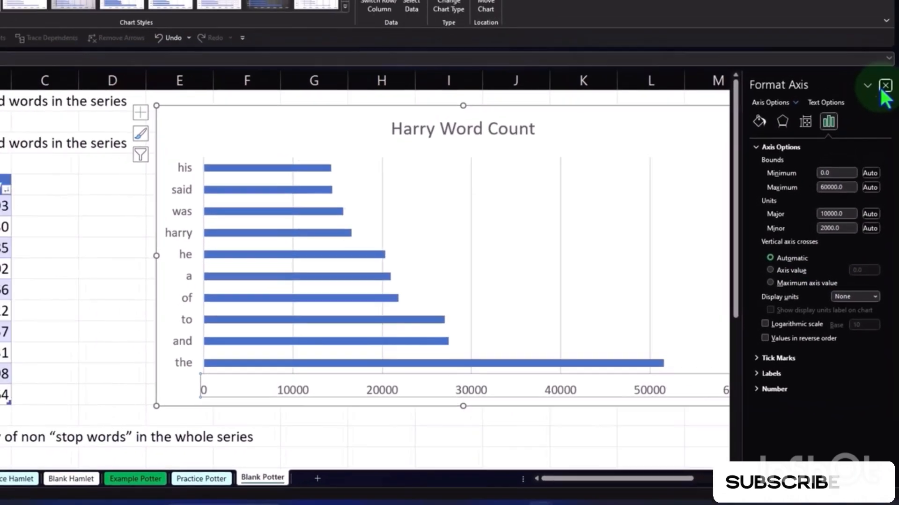
left_click(883, 87)
- Compare the most frequently used words table and chart with the non-stop-word list in rows 19 to 29
scroll(203, 305, "down", 2)
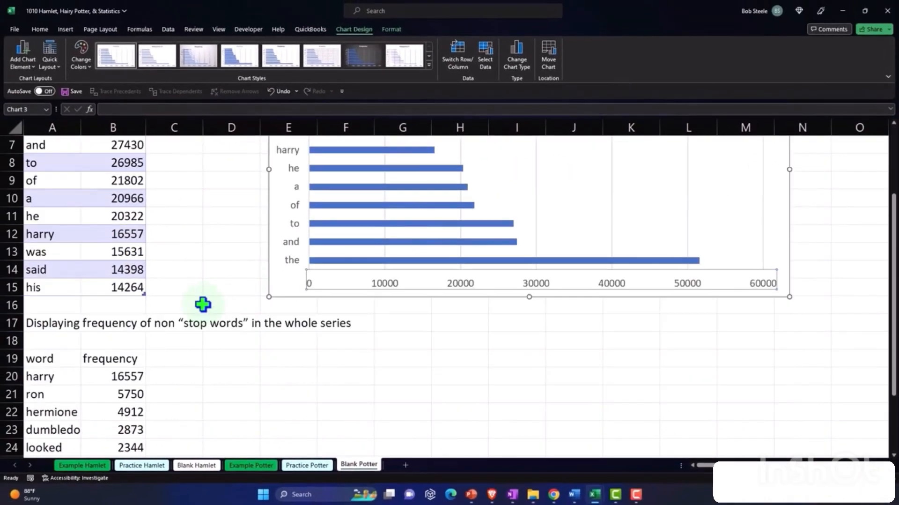
scroll(203, 304, "down", 1)
scroll(203, 305, "up", 3)
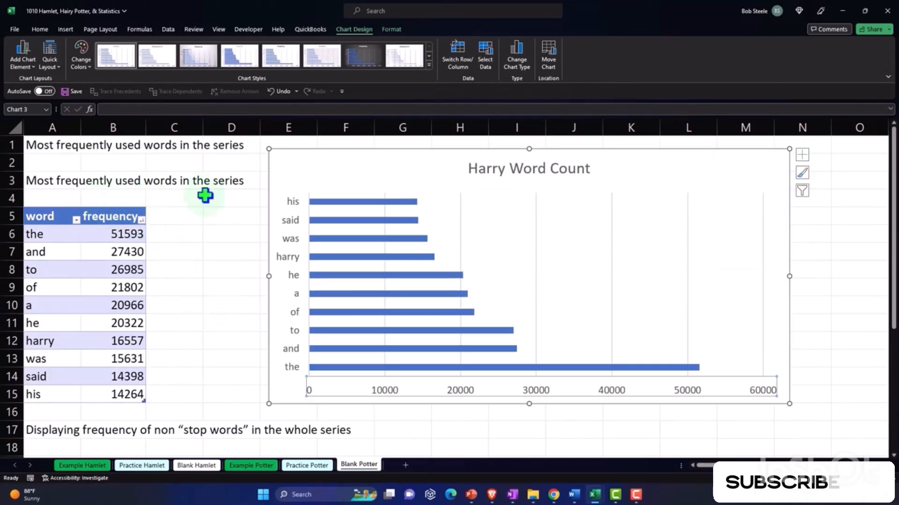
scroll(191, 264, "down", 5)
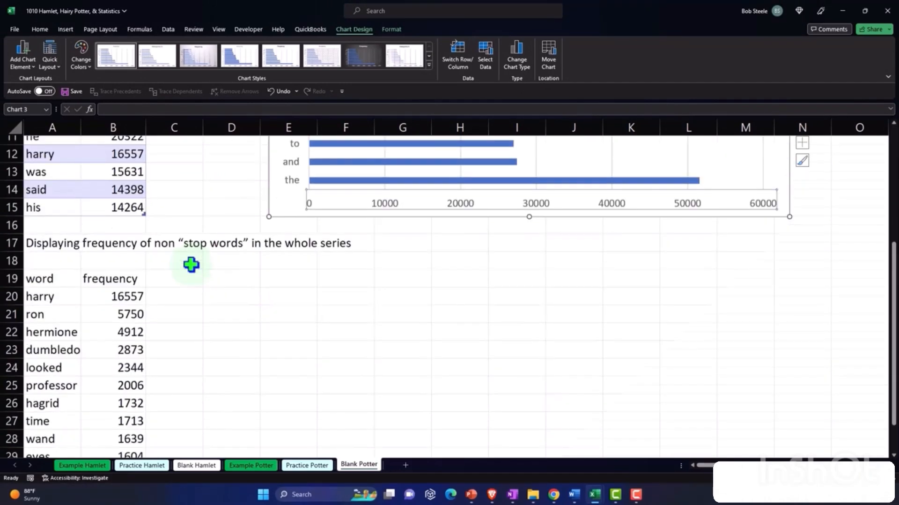
scroll(191, 265, "up", 1)
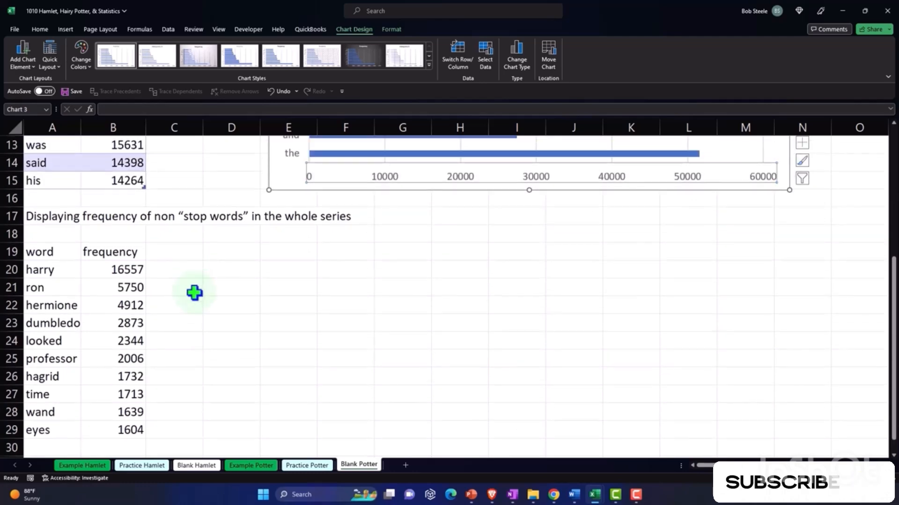
scroll(194, 292, "up", 4)
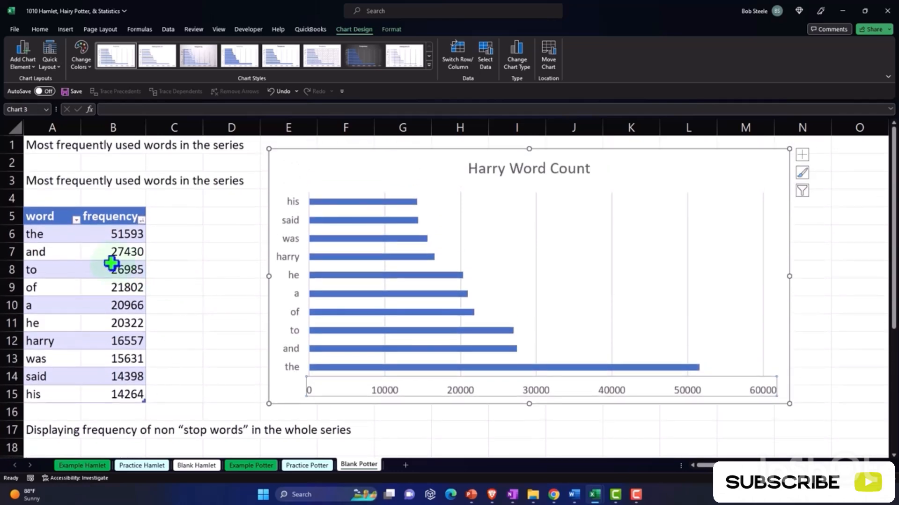
scroll(111, 263, "down", 3)
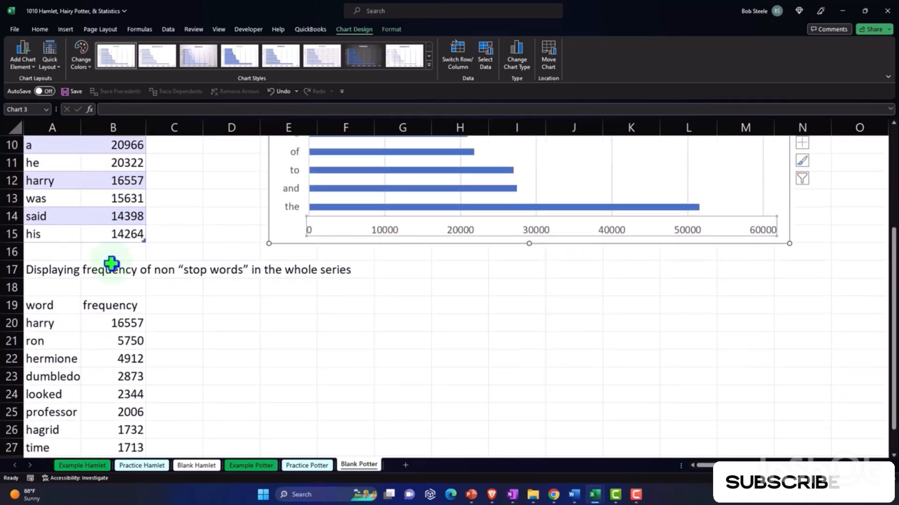
scroll(113, 267, "down", 1)
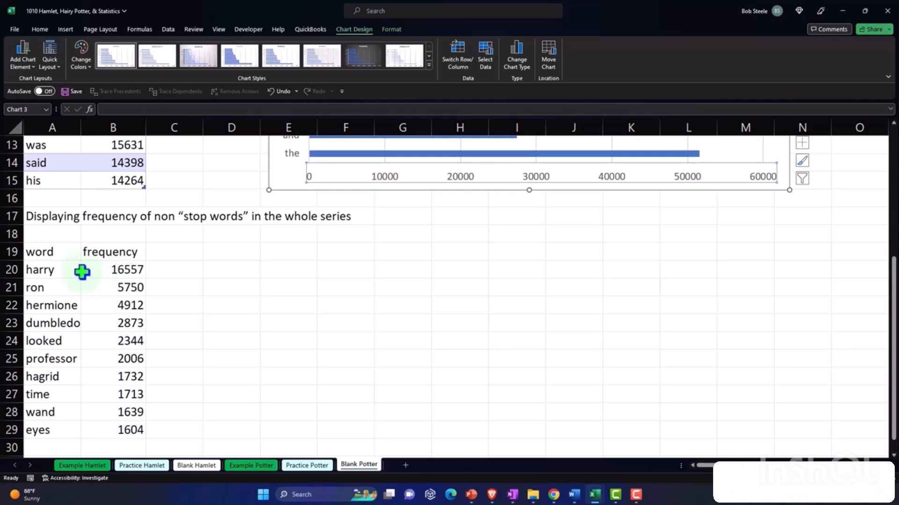
- Convert A19:B29 into a table with headers and sort its frequency column from largest to smallest
left_click_drag(56, 254, 108, 422)
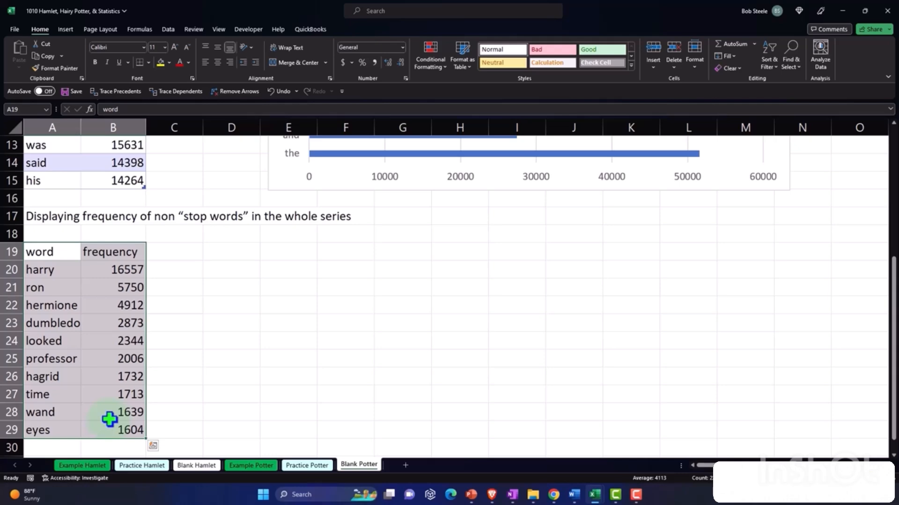
left_click(66, 27)
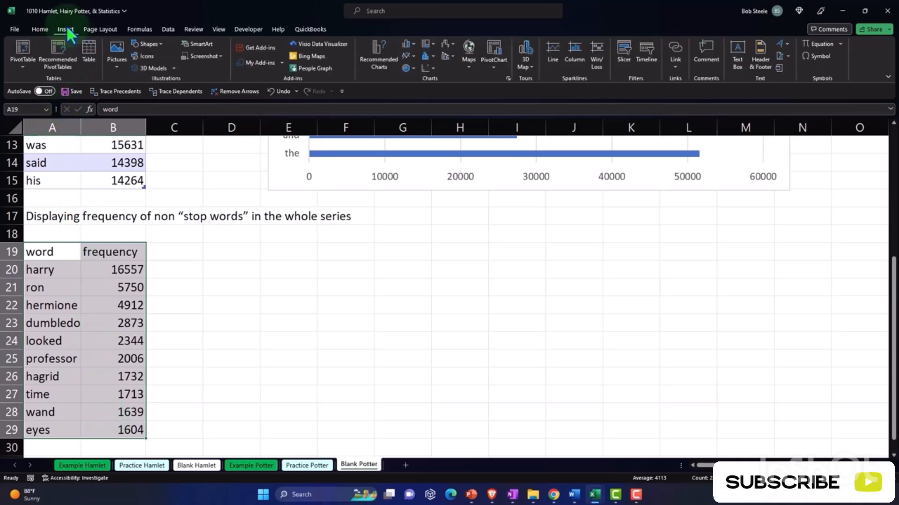
left_click(86, 56)
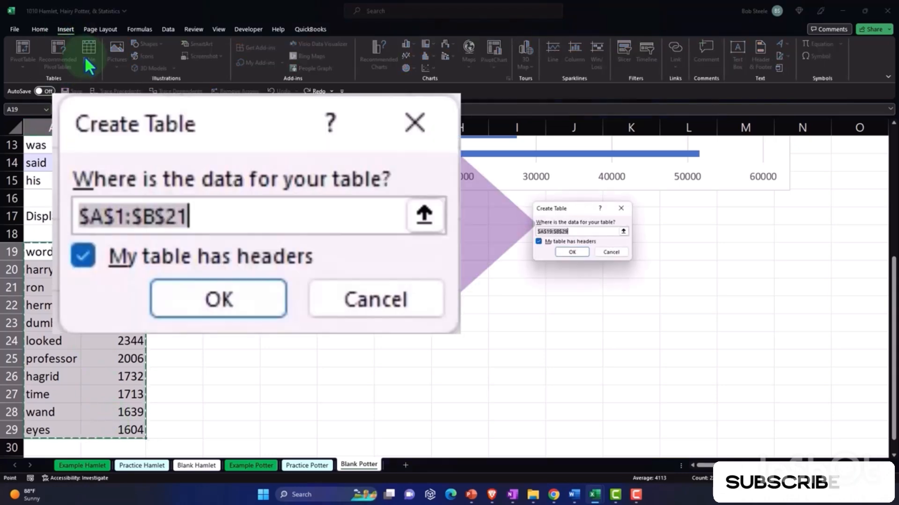
left_click(572, 252)
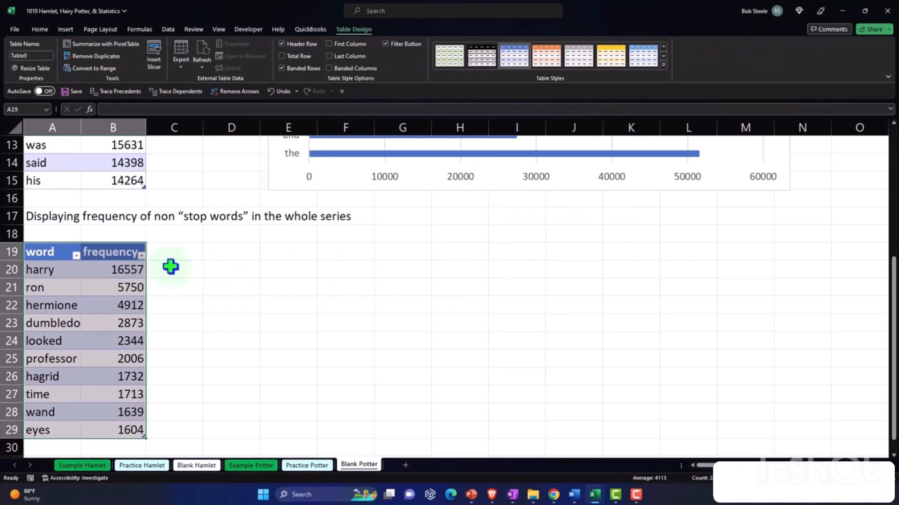
left_click(141, 255)
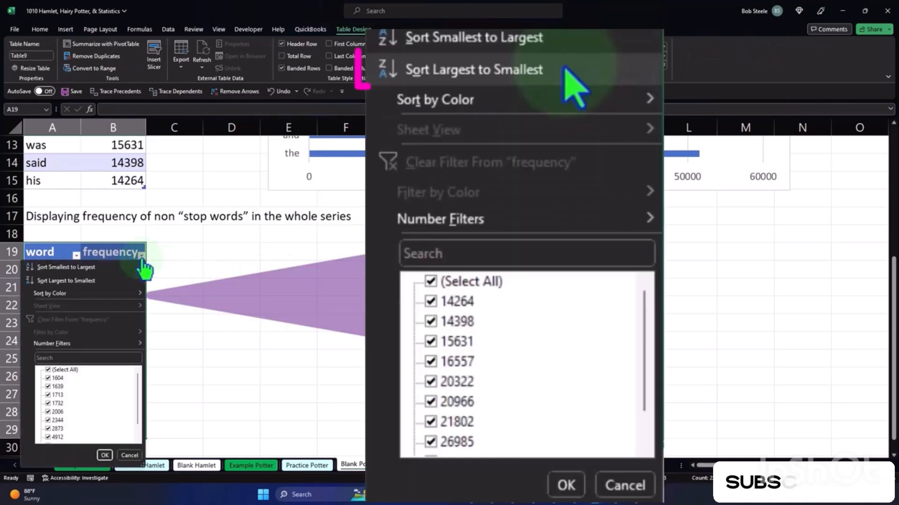
left_click(116, 276)
- Insert a 2-D clustered bar chart from the non-stop-word table A19:B29
left_click_drag(49, 253, 116, 426)
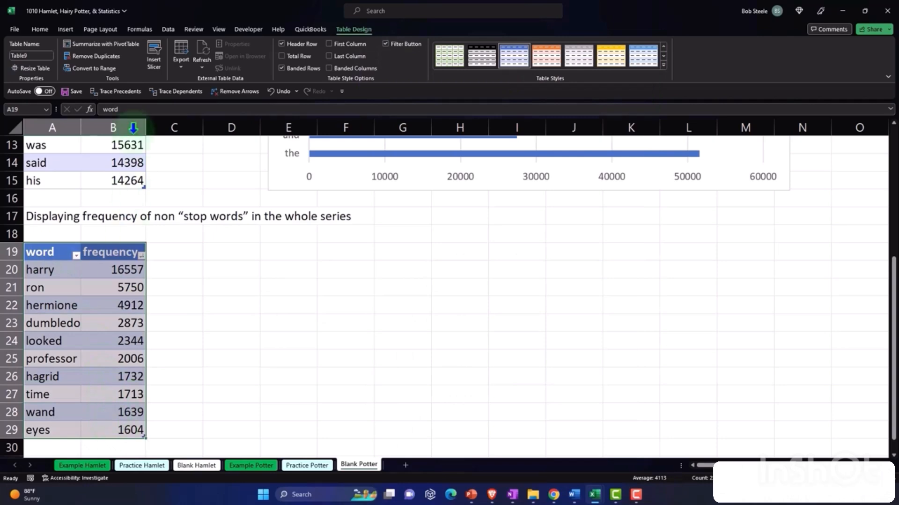
left_click(66, 30)
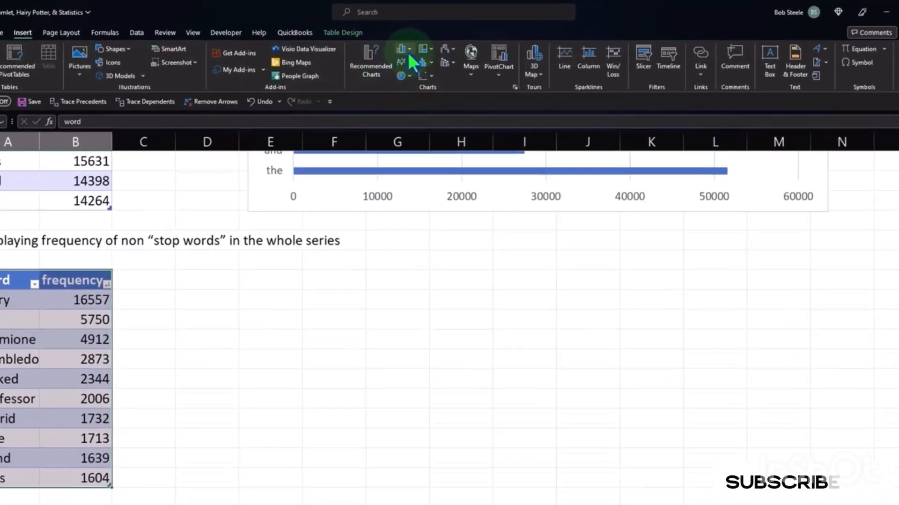
left_click(407, 45)
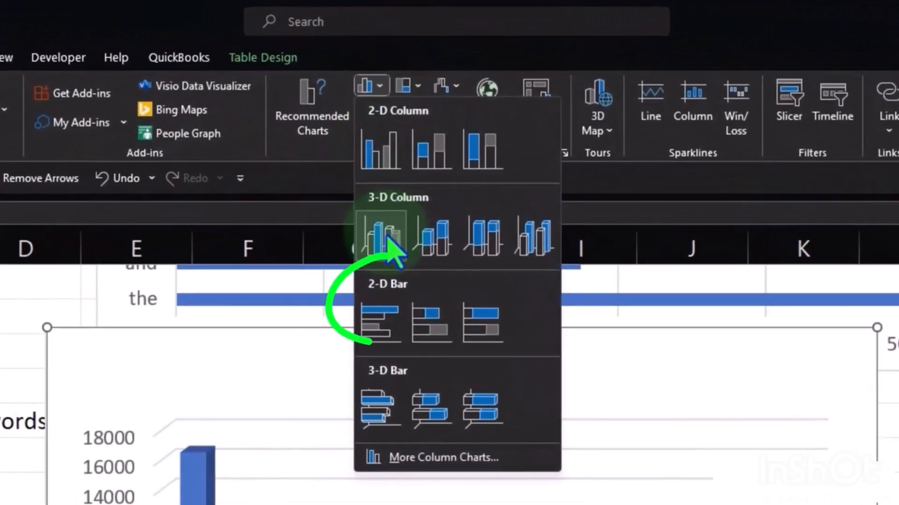
left_click(378, 318)
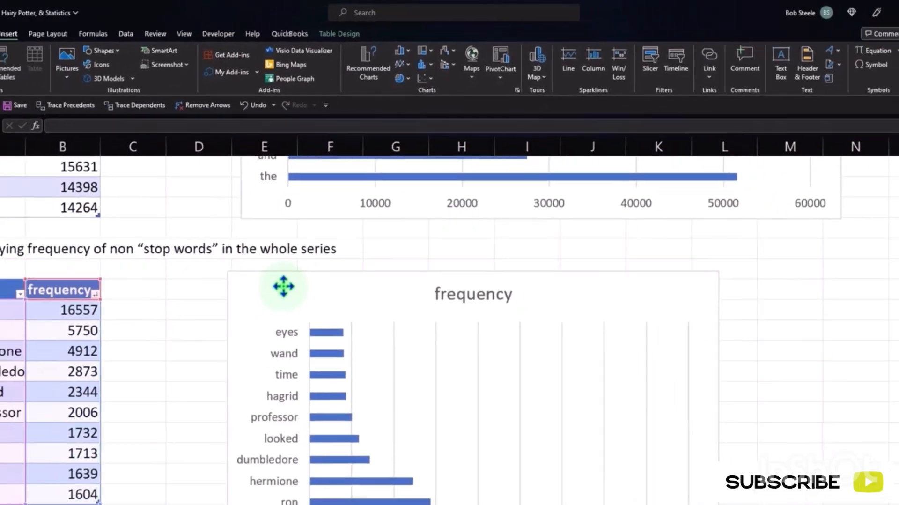
- Set the new bar chart's title to Harry Word Frequency "non "Stop Words"
left_click(398, 334)
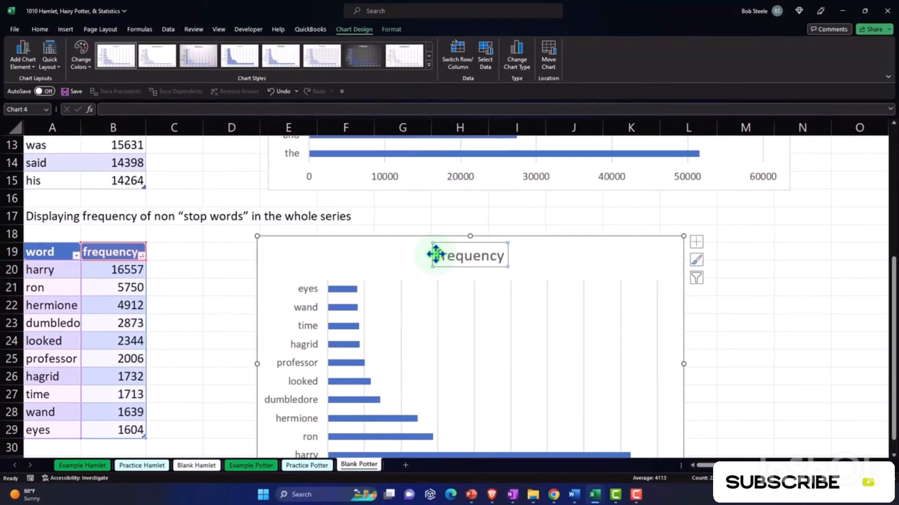
type("Harry Fre")
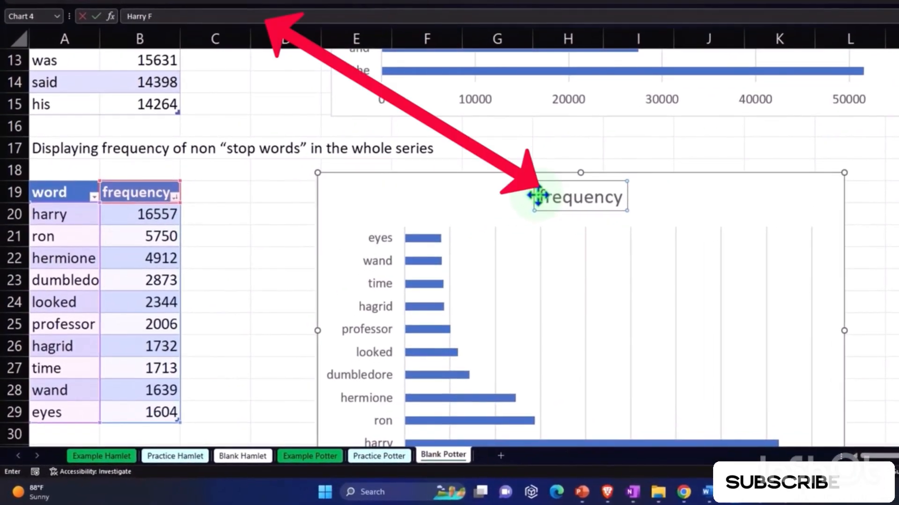
key("BackSpace")
type("Wor")
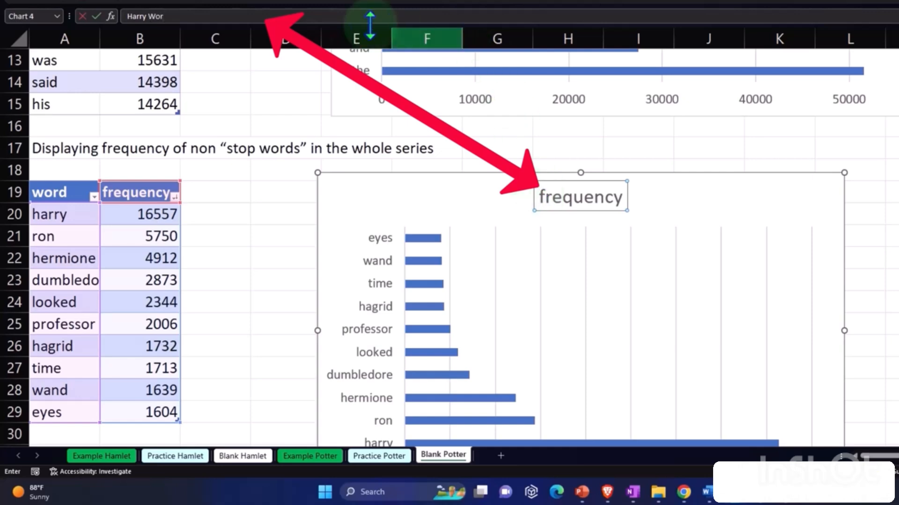
type("d")
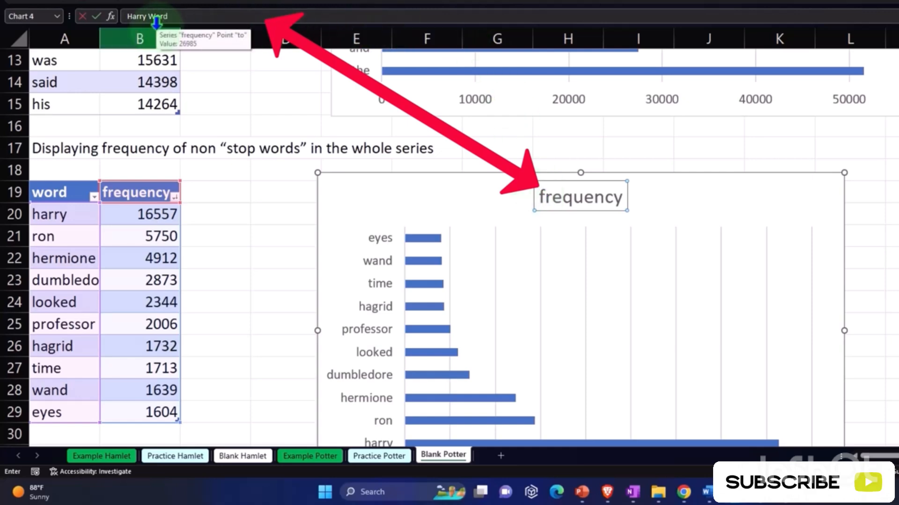
type(" Frequen")
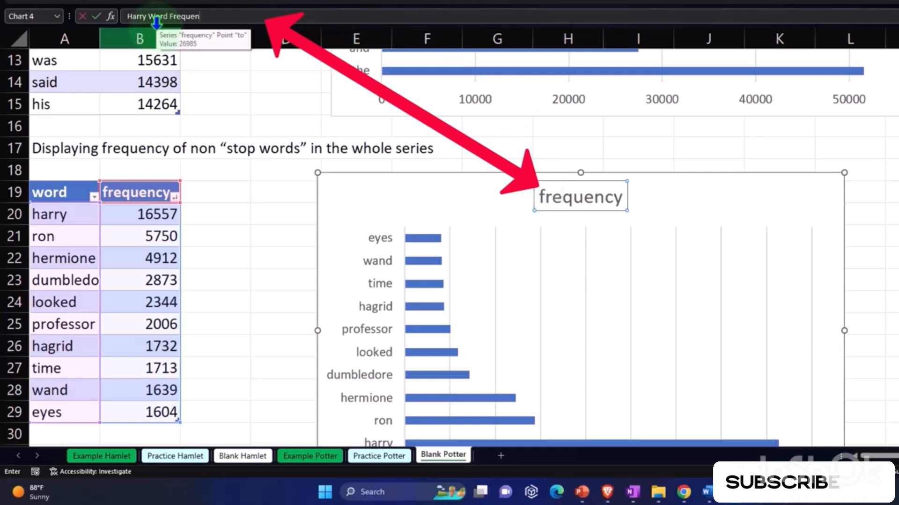
type("cy \"")
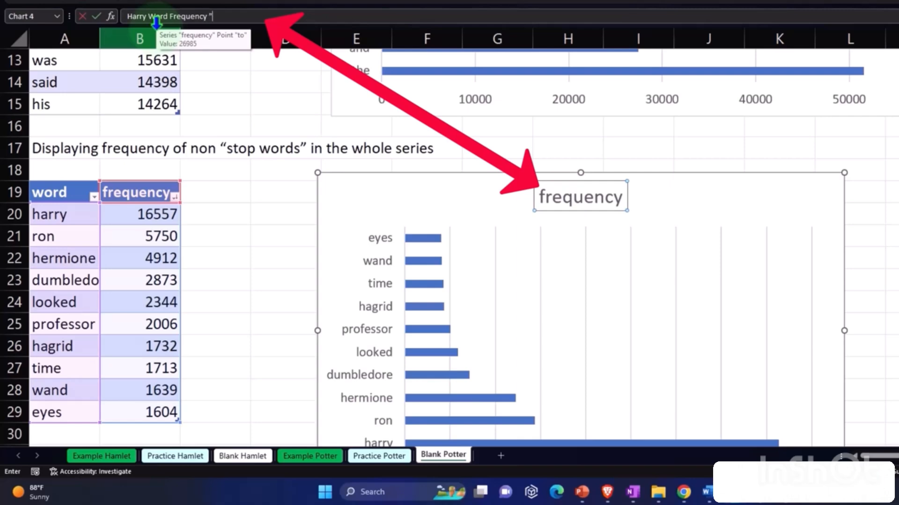
type("no")
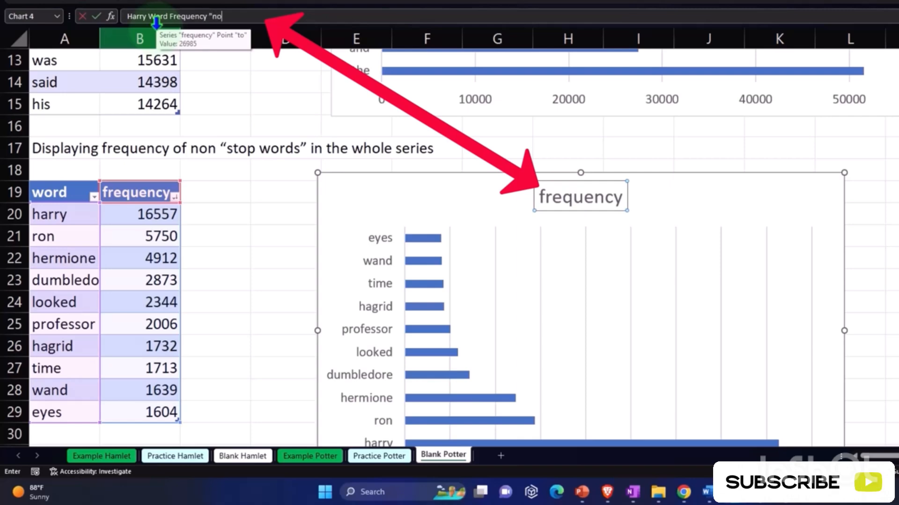
type("n")
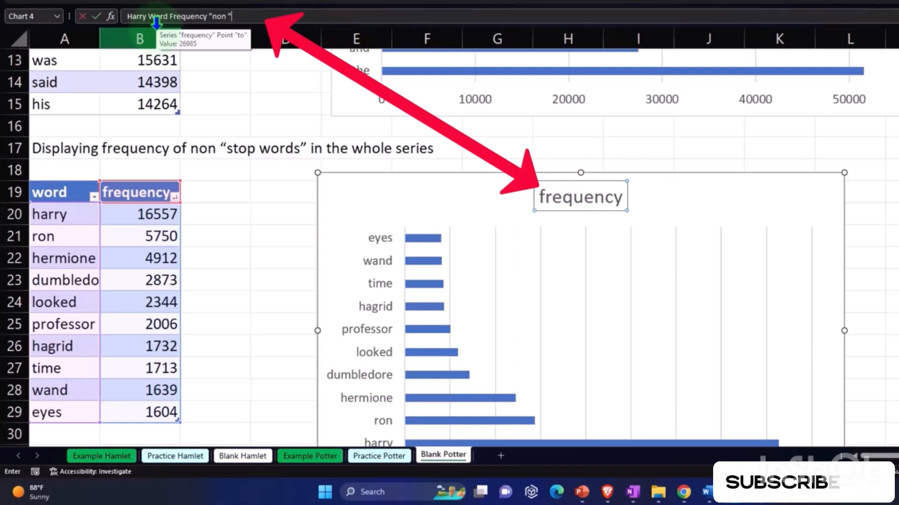
type(" \"Stop Wor")
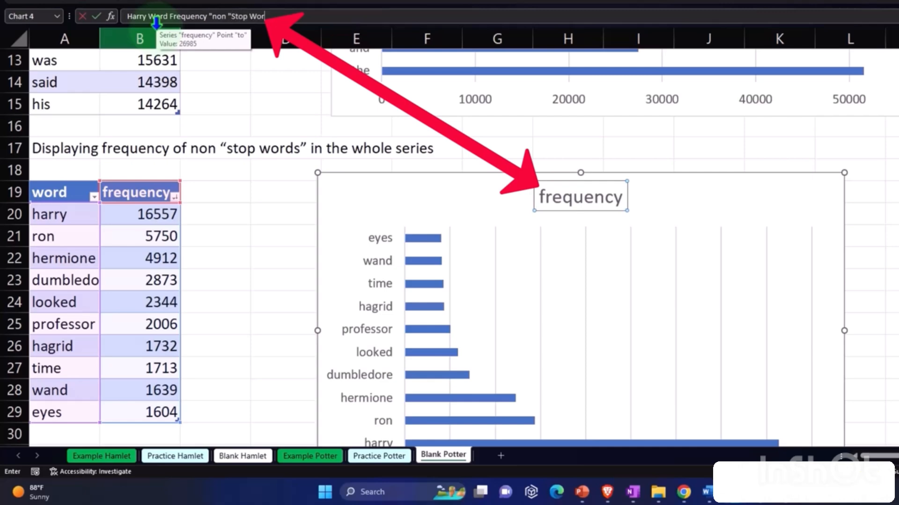
type("kds")
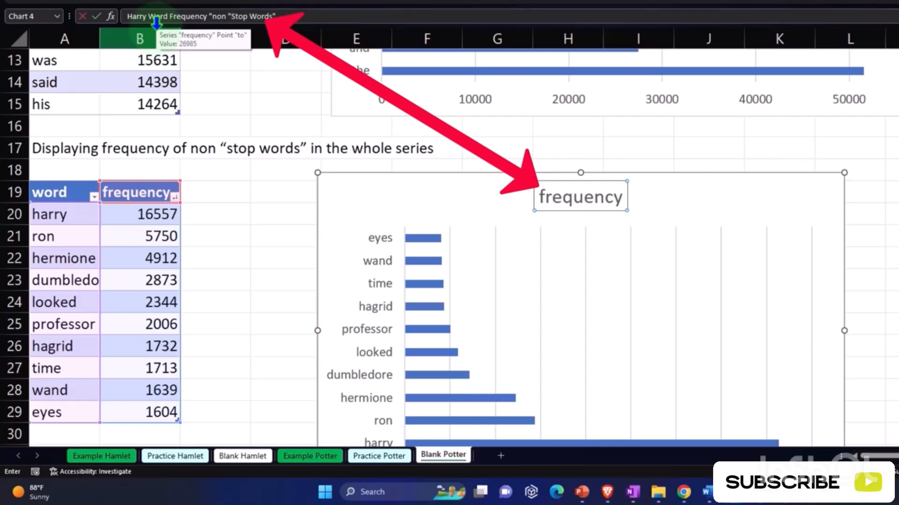
type("\"")
key("Return")
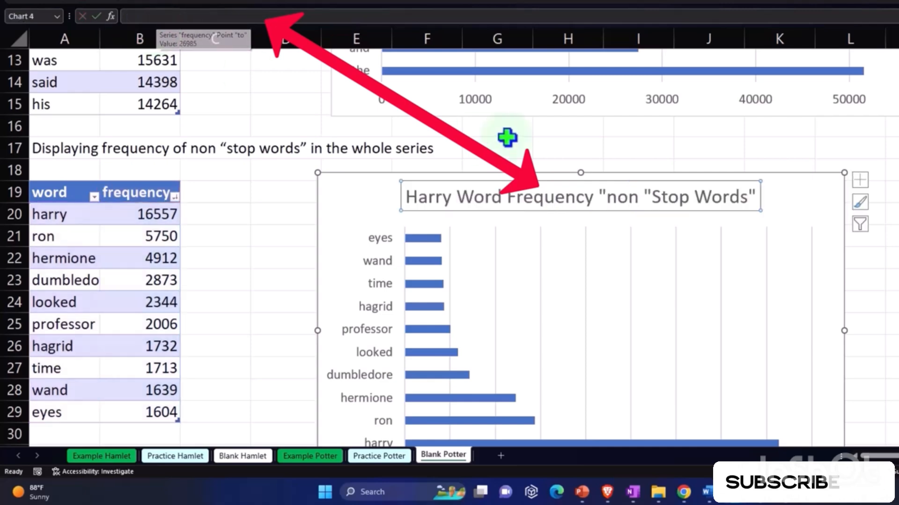
- Correct the lower bar chart's title to Harry Word Frequency Non "Stop Words"
left_click(642, 196)
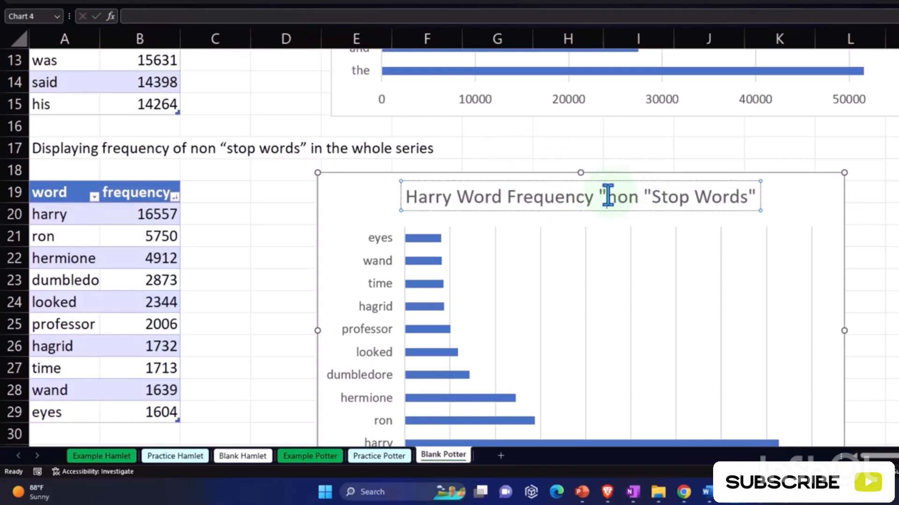
left_click(608, 196)
key("BackSpace")
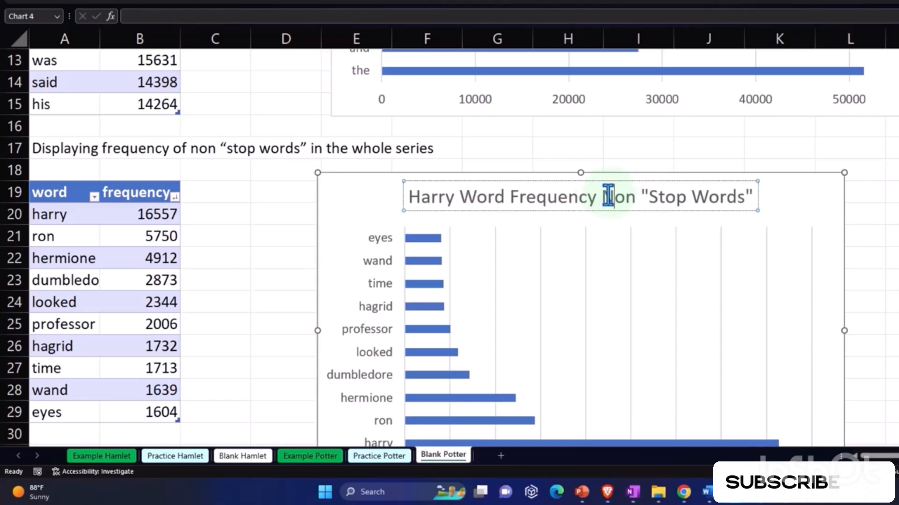
left_click(892, 268)
- Widen the non-stop-word chart to roughly match the Harry Word Count chart's width and align it beneath that chart
scroll(702, 285, "up", 4)
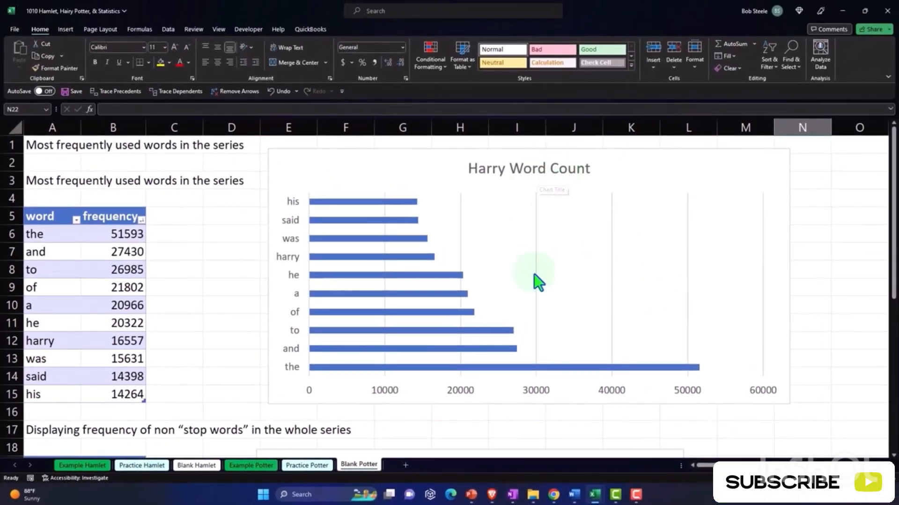
scroll(537, 281, "down", 5)
left_click(639, 374)
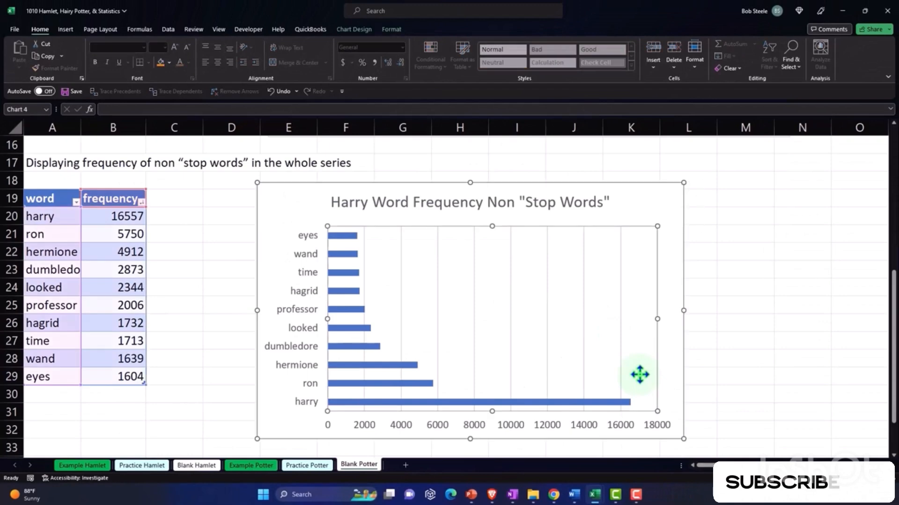
scroll(655, 381, "down", 1)
left_click_drag(684, 385, 783, 387)
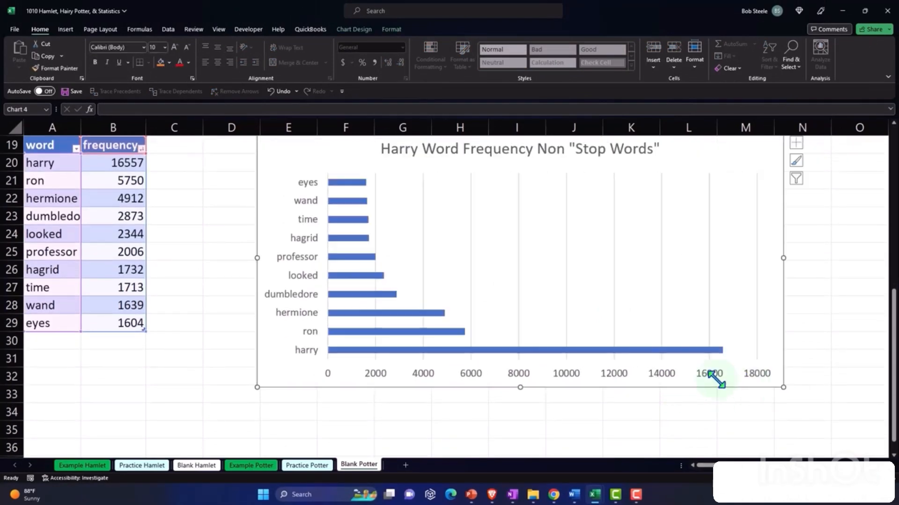
scroll(529, 392, "up", 2)
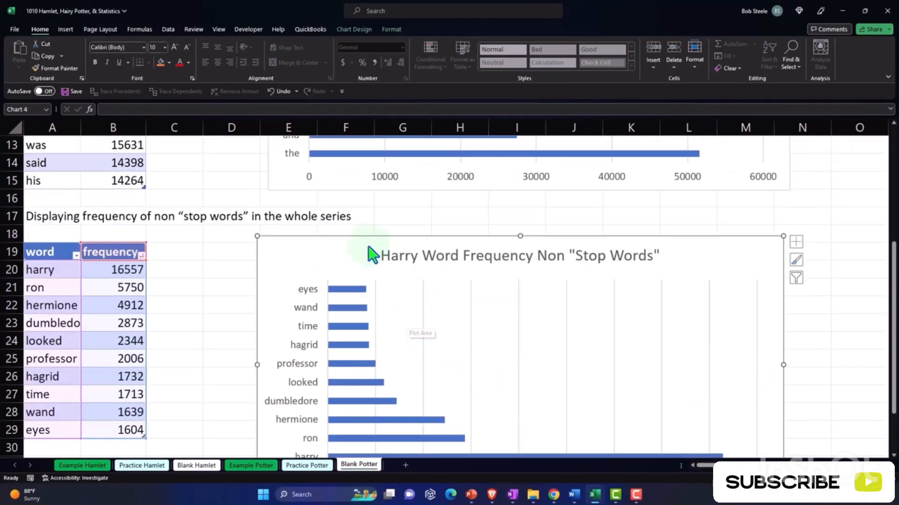
left_click_drag(272, 242, 282, 242)
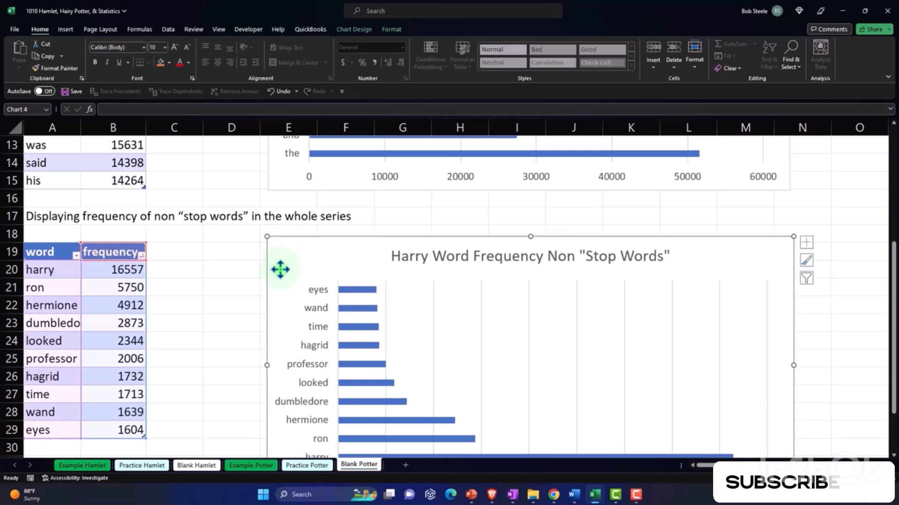
scroll(281, 269, "up", 4)
scroll(303, 272, "down", 4)
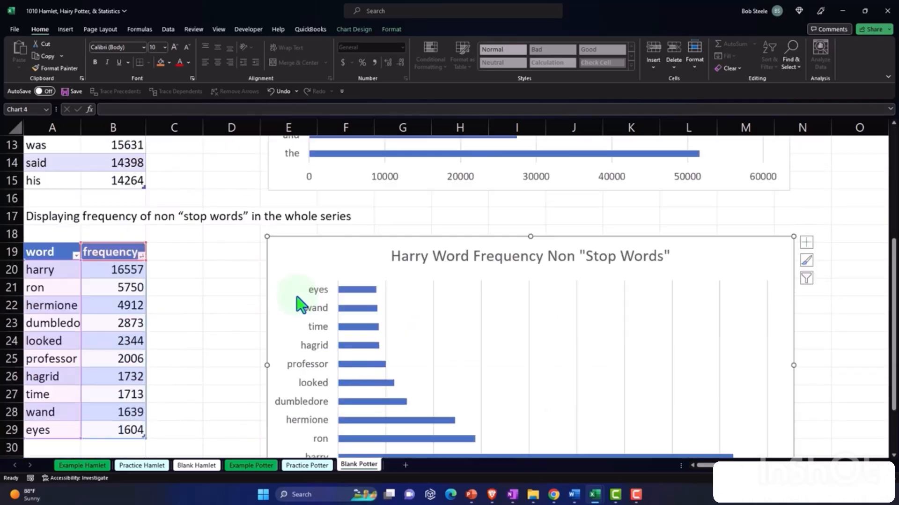
- Examine the non-stop words in A20:A29 against the most frequently used words table and chart
left_click(216, 318)
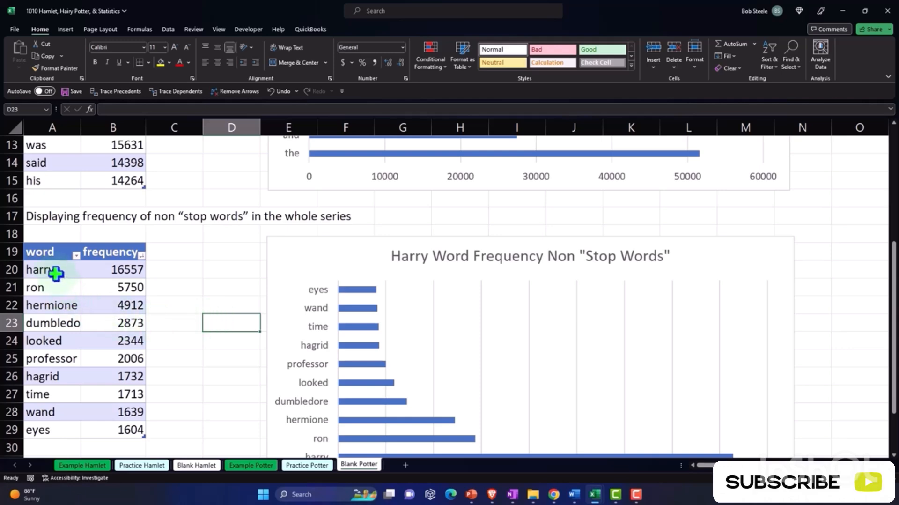
left_click_drag(56, 272, 66, 422)
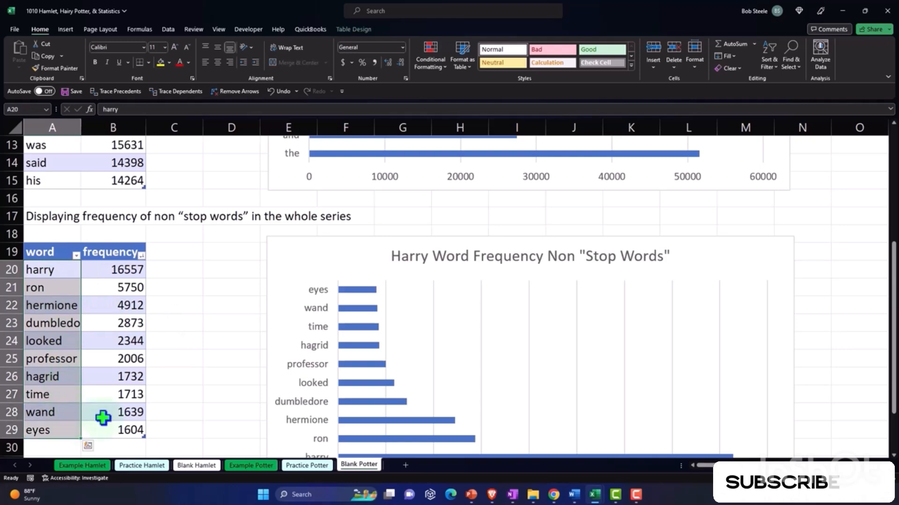
scroll(105, 408, "up", 4)
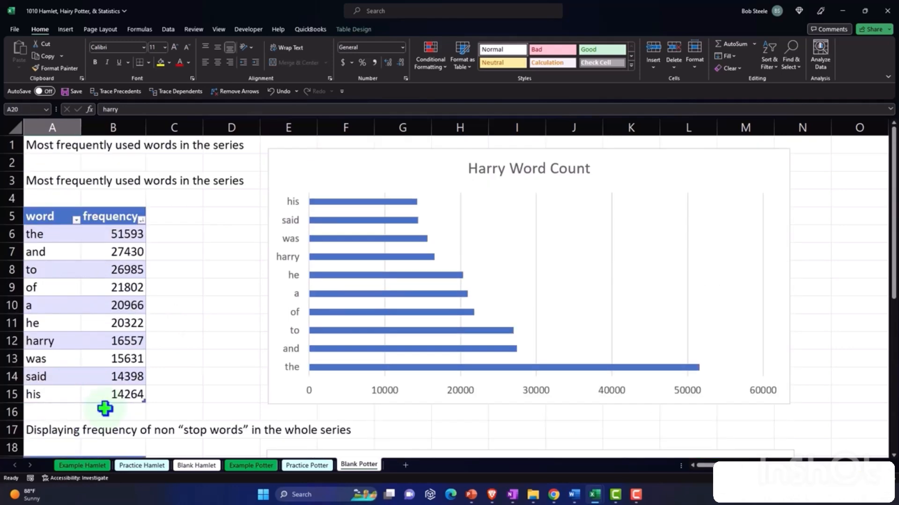